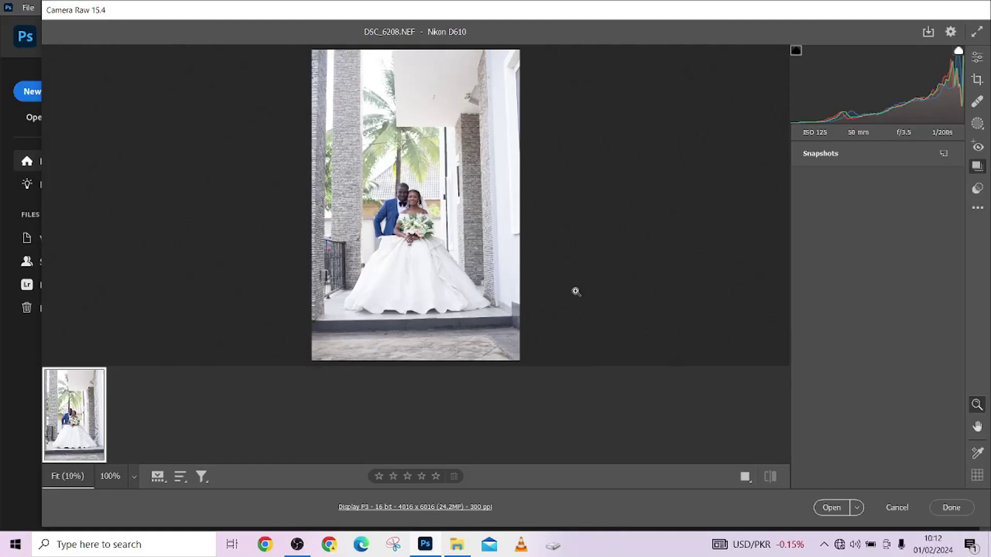
key("shift")
left_click(645, 254)
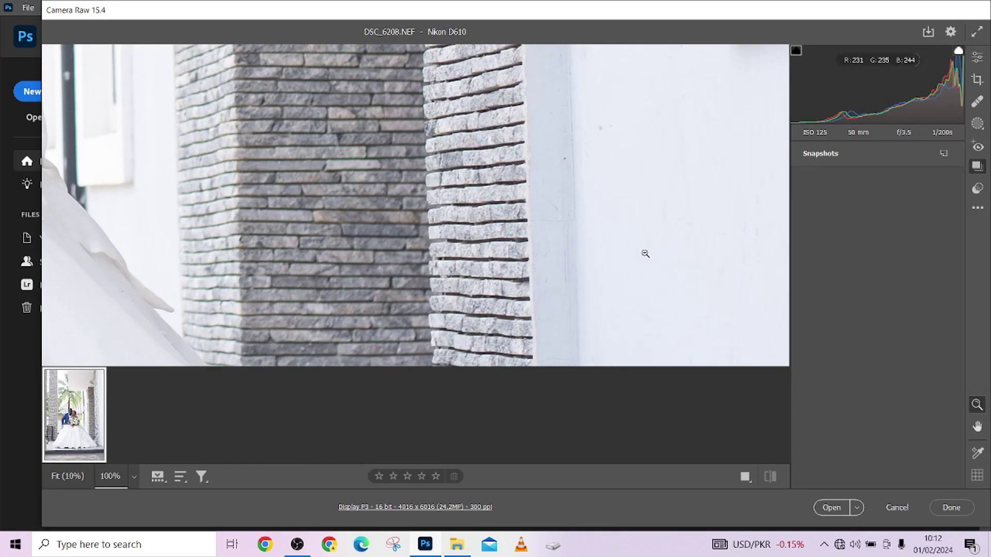
left_click(645, 253)
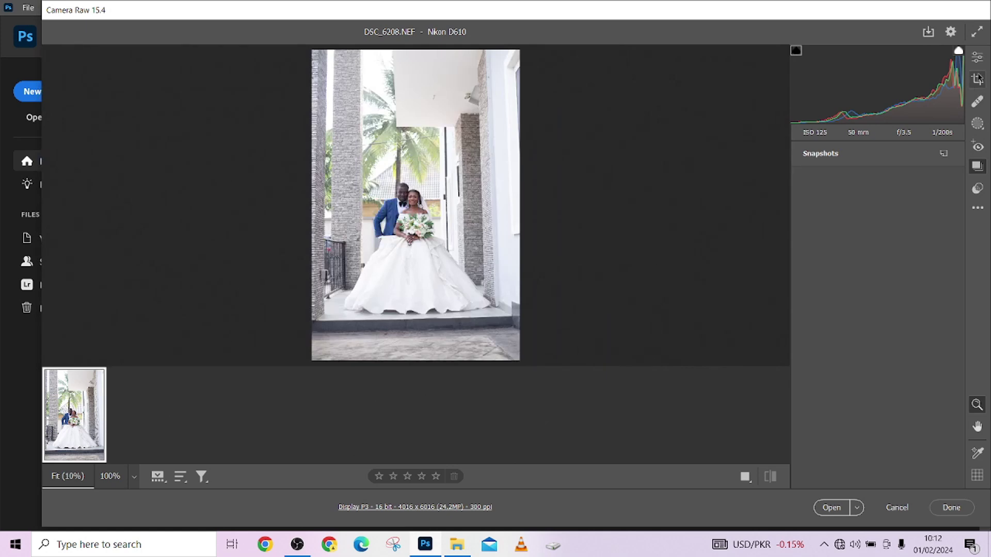
- Turn on the highlight clipping warning, then set the photo's Highlights to -84 and Exposure to -0.25
left_click(976, 58)
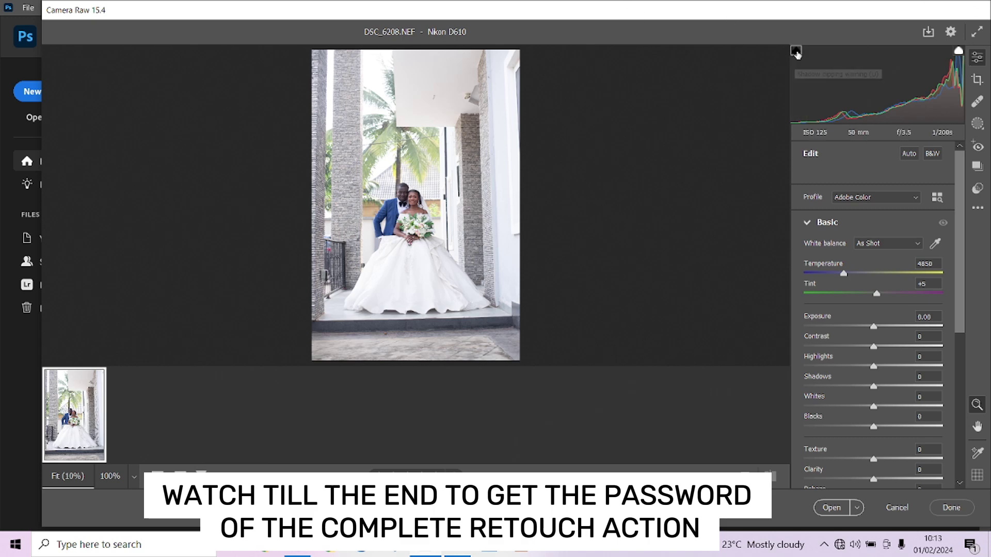
left_click(958, 51)
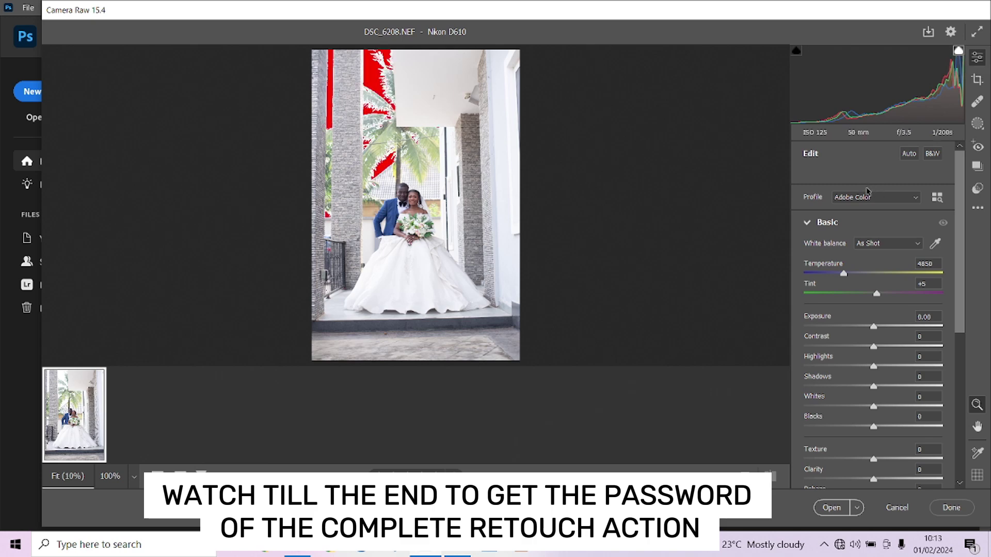
left_click_drag(842, 367, 816, 371)
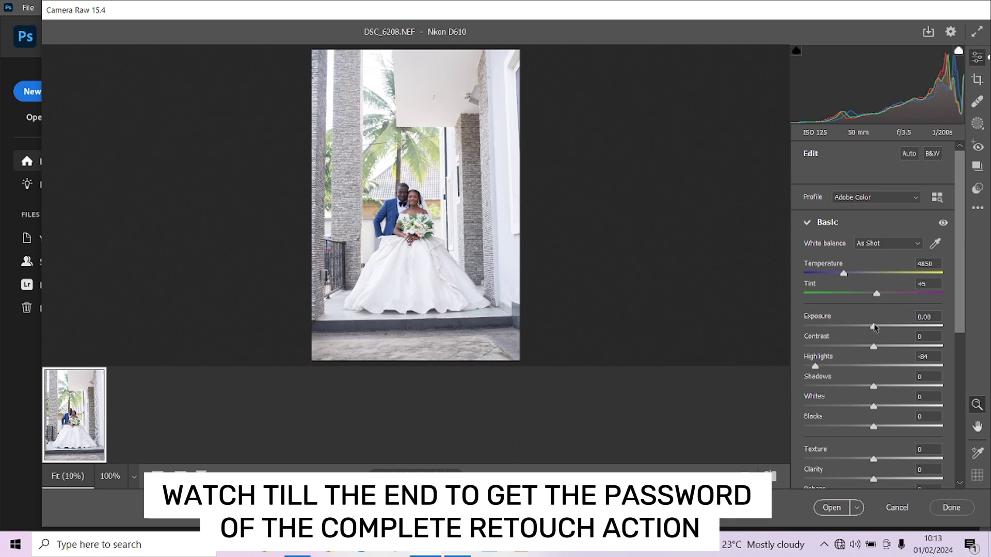
left_click_drag(874, 328, 870, 326)
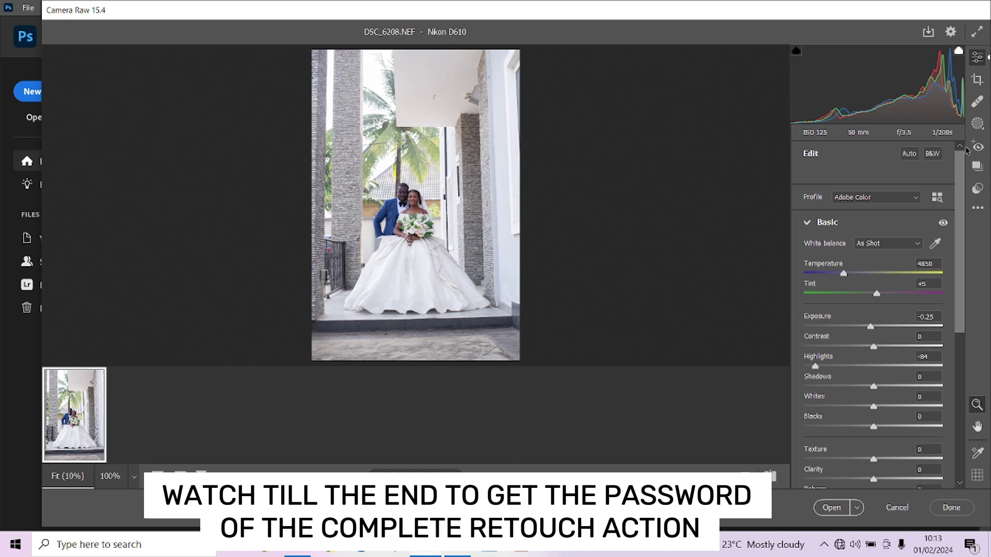
- Mask the background automatically and darken it by setting the mask's Exposure to -1.30
left_click(981, 128)
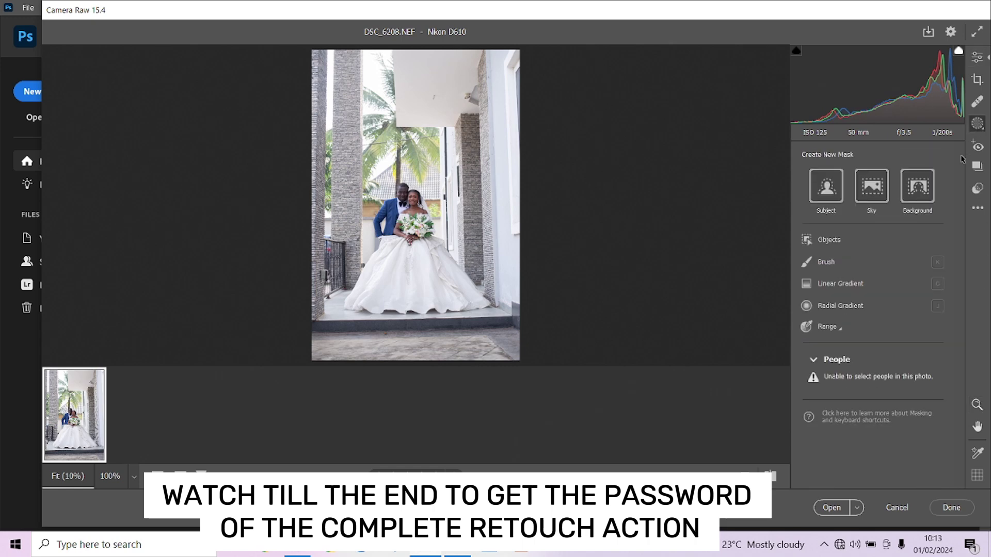
left_click(917, 186)
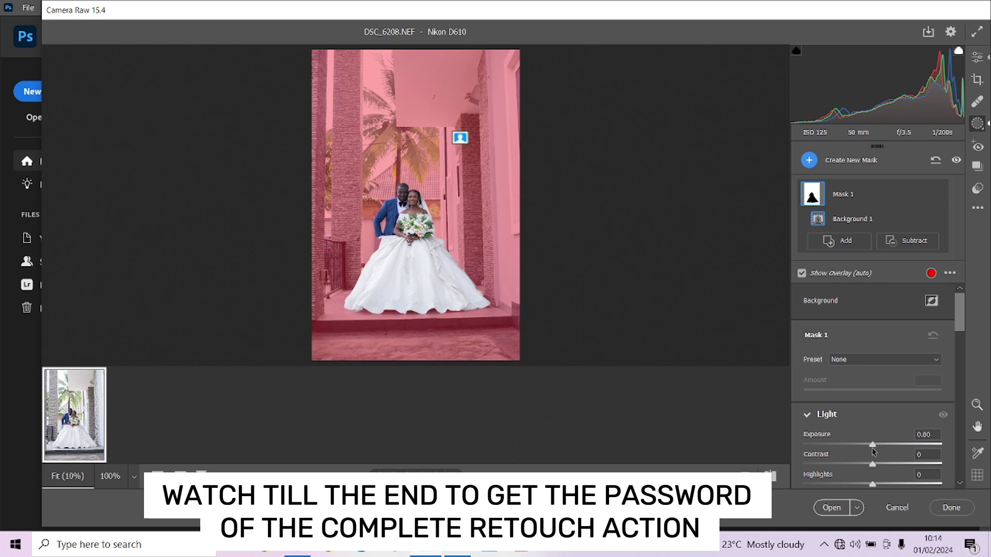
left_click_drag(872, 450, 894, 447)
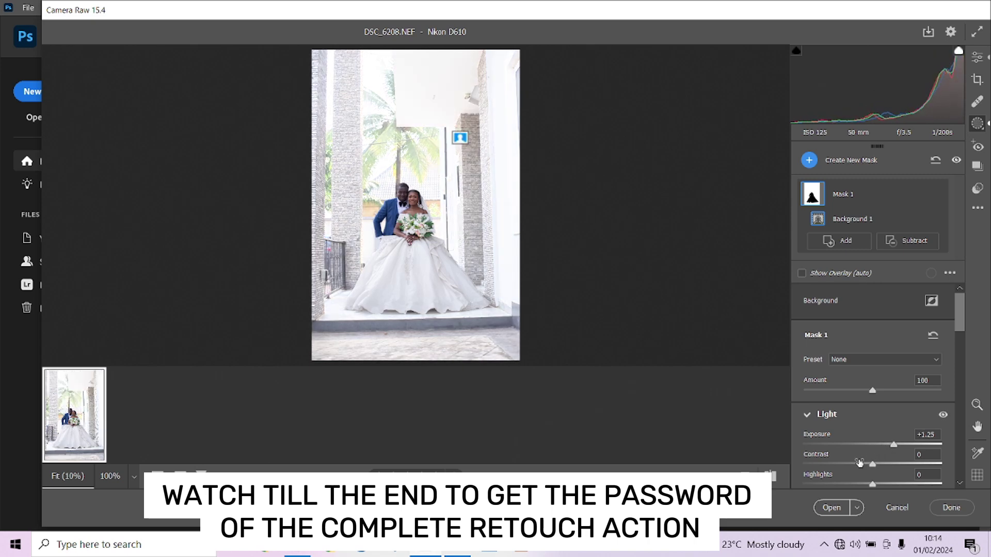
left_click_drag(895, 446, 901, 444)
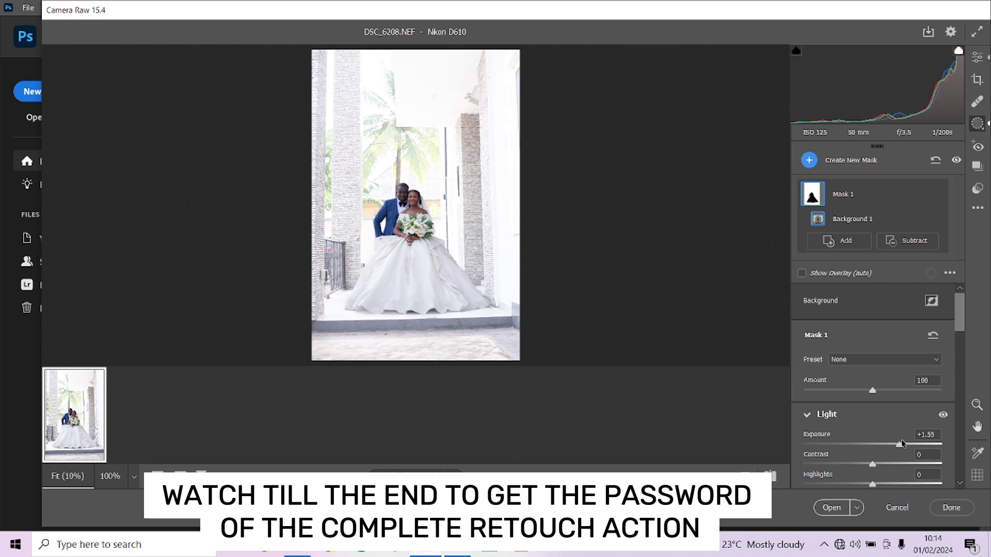
mouse_move(901, 444)
left_mouse_down()
mouse_move(850, 449)
mouse_move(896, 443)
left_mouse_up()
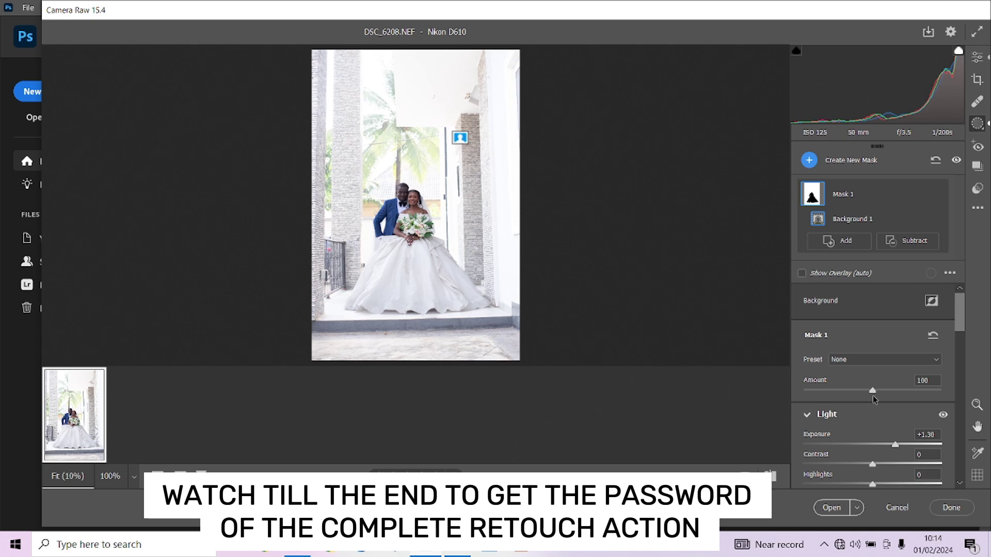
left_click_drag(896, 445, 849, 447)
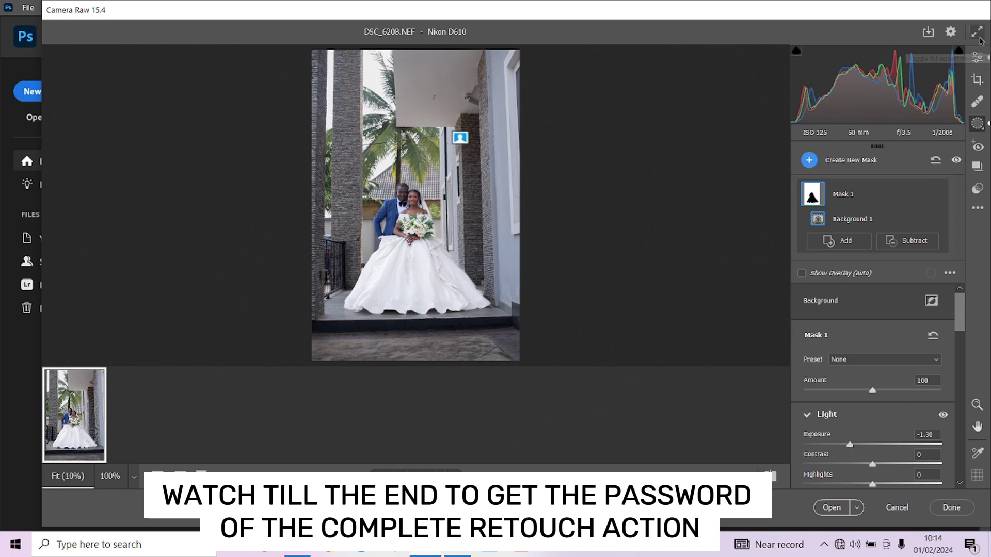
- Raise the whole photo's Shadows to +23 and inspect the couple's faces at 100%
left_click(979, 60)
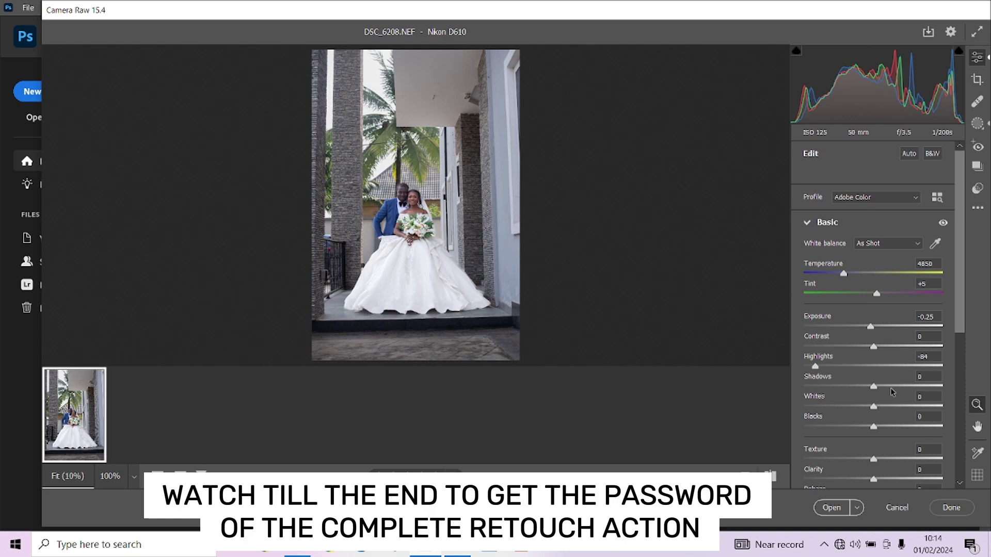
left_click_drag(892, 392, 889, 393)
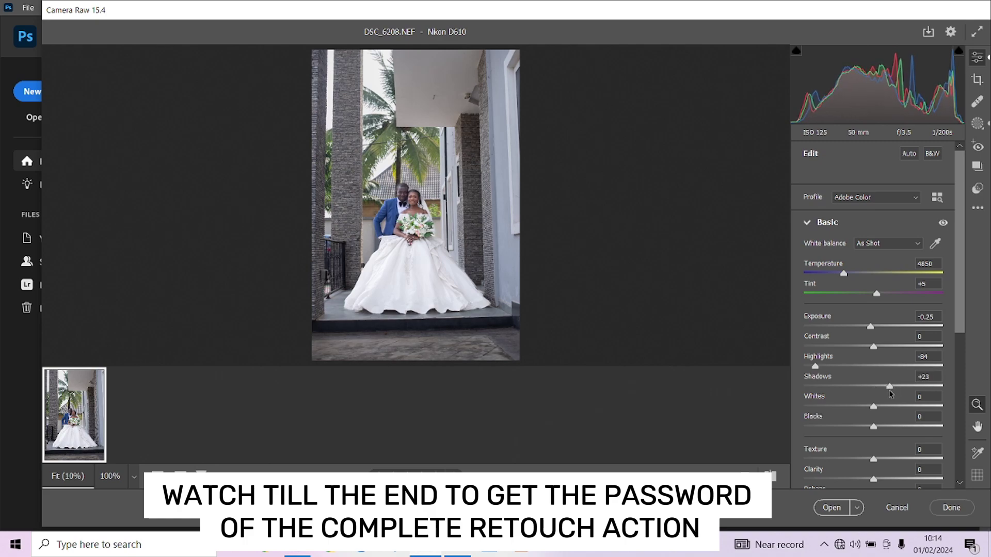
left_click(404, 207)
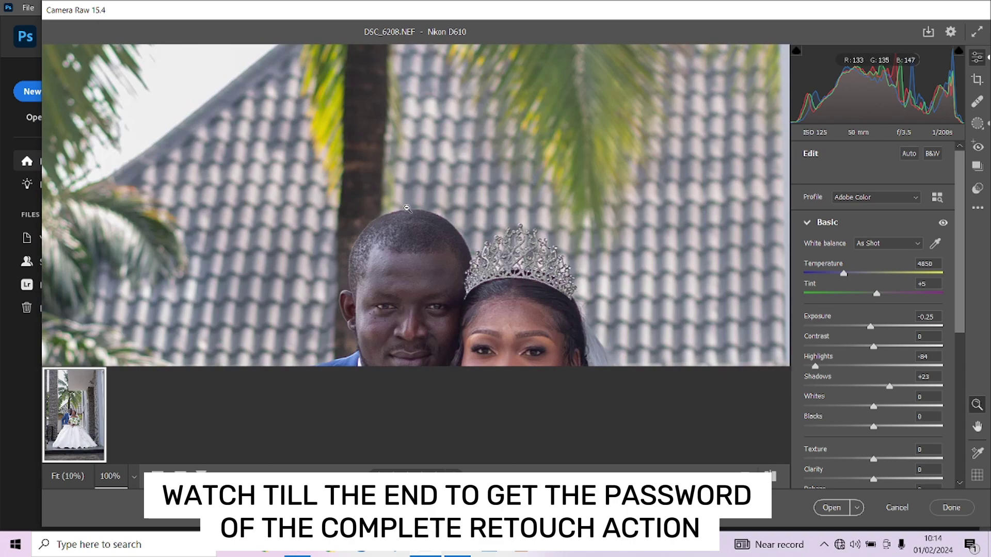
left_click(406, 208)
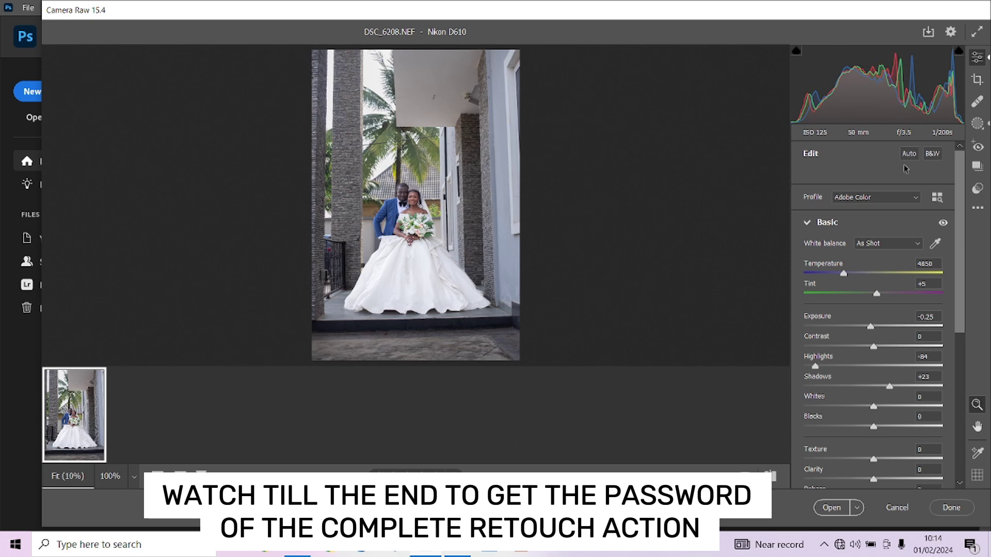
- Try adding a brush to the background mask and painting over the skirt of the wedding dress
left_click(977, 126)
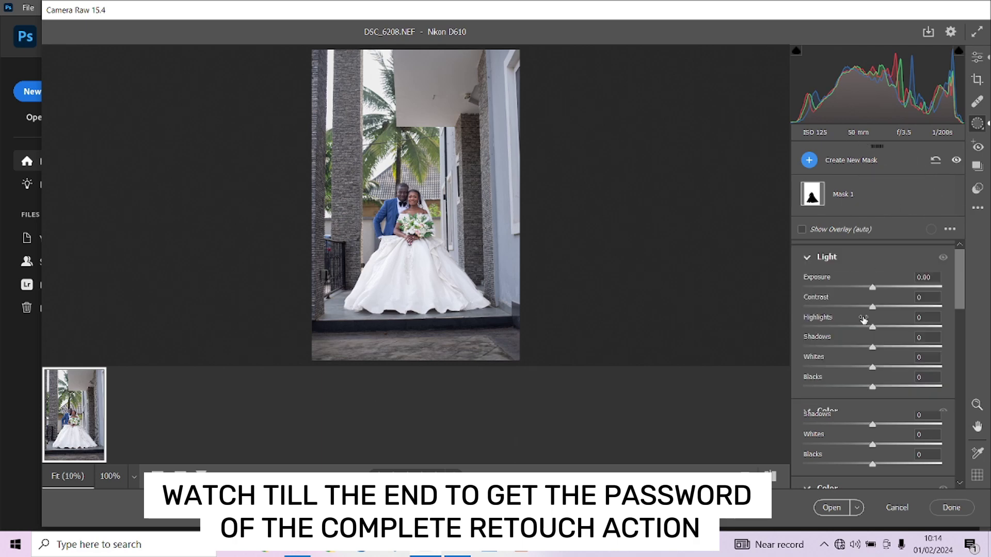
scroll(863, 322, "down", 5)
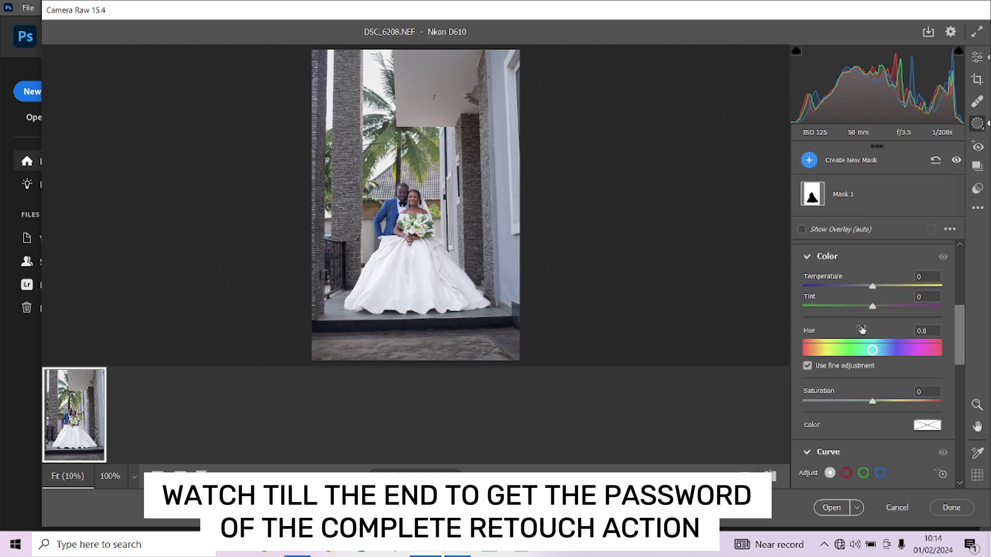
scroll(862, 329, "up", 5)
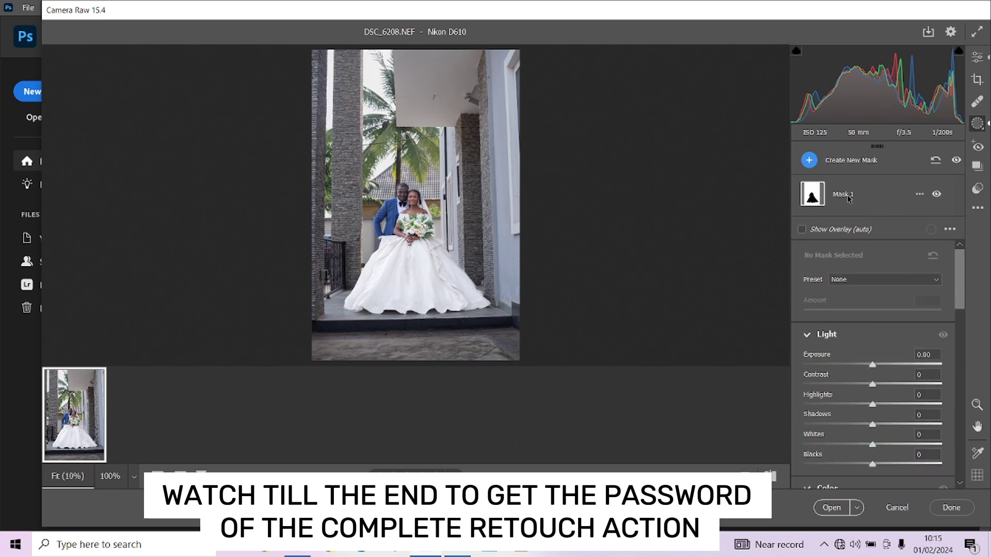
left_click(907, 199)
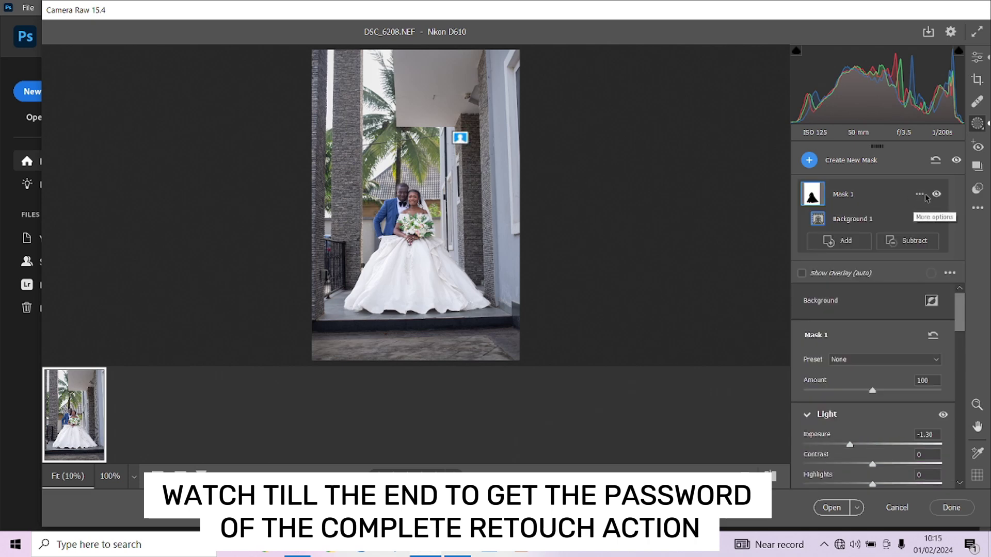
left_click(860, 245)
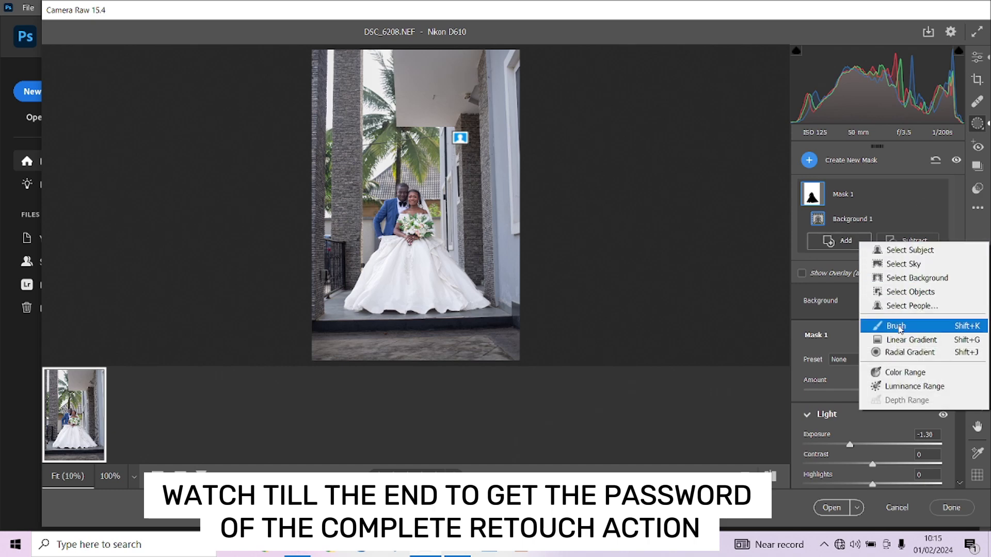
left_click(899, 326)
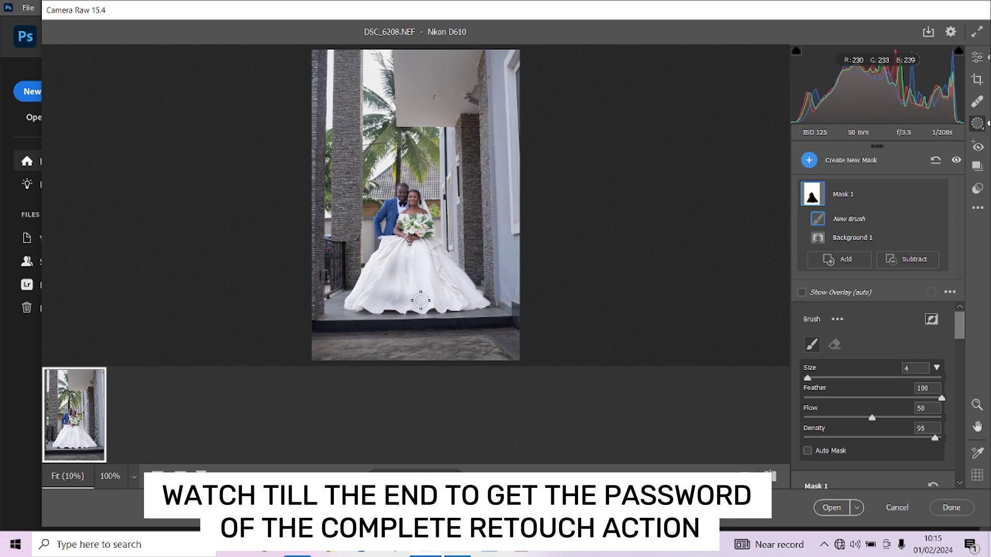
mouse_move(408, 308)
left_mouse_down()
mouse_move(464, 301)
mouse_move(427, 275)
mouse_move(414, 249)
mouse_move(484, 300)
mouse_move(408, 299)
mouse_move(379, 274)
mouse_move(427, 291)
mouse_move(397, 277)
mouse_move(372, 297)
mouse_move(369, 281)
mouse_move(356, 300)
left_mouse_up()
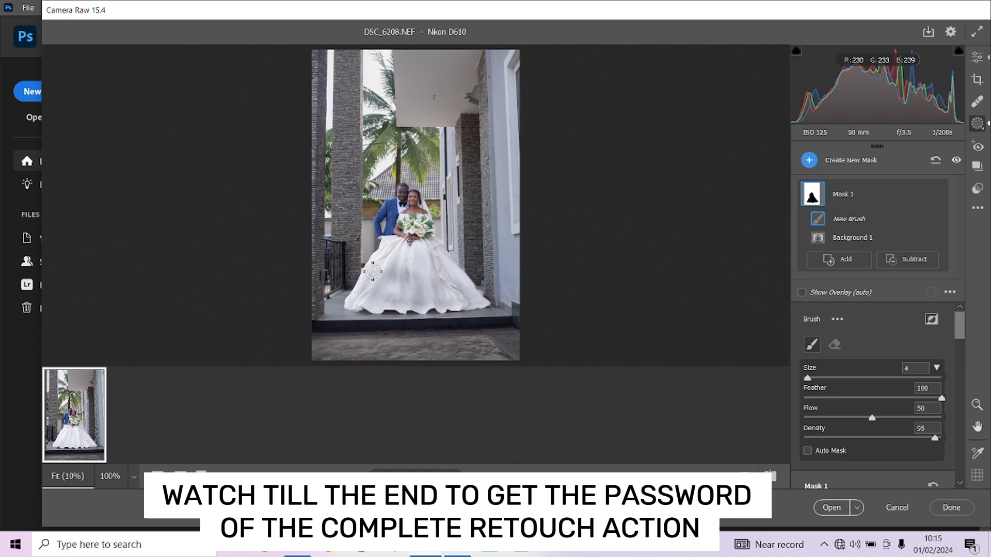
mouse_move(384, 238)
left_mouse_down()
mouse_move(407, 248)
mouse_move(385, 292)
mouse_move(363, 299)
mouse_move(470, 301)
mouse_move(429, 250)
mouse_move(412, 251)
mouse_move(408, 270)
left_mouse_up()
key("alt")
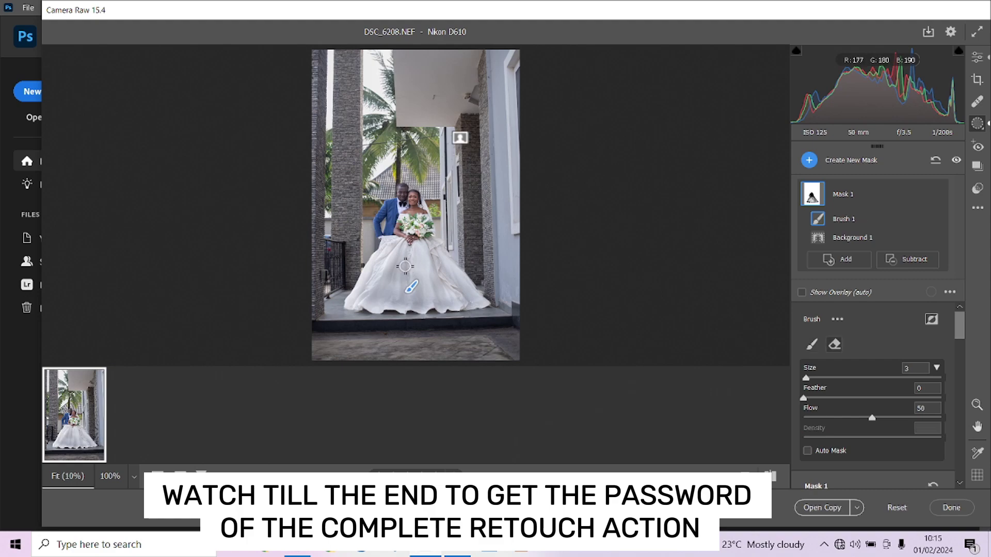
- Try painting more of the skirt into the background mask with the brush enlarged to size 12
key("ctrl+equal")
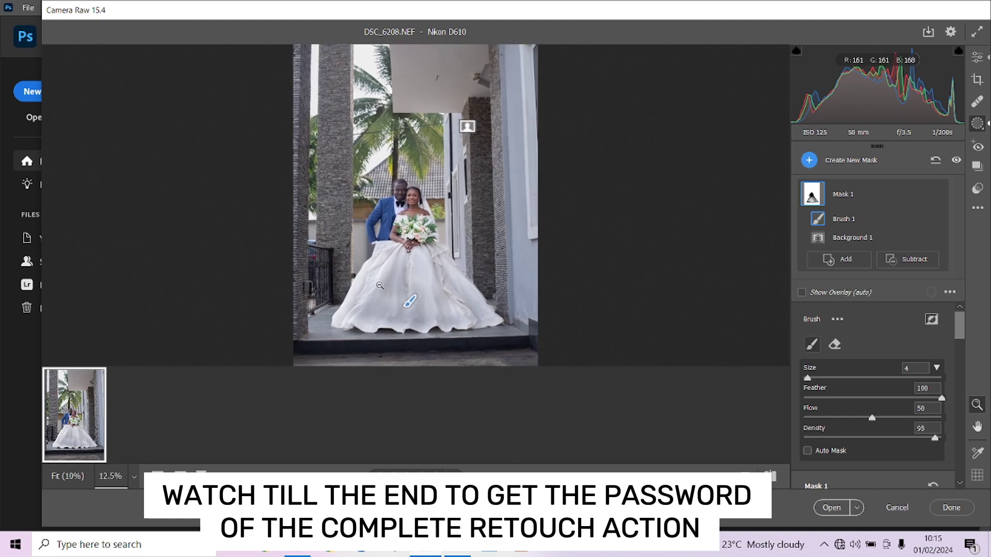
key("ctrl+equal")
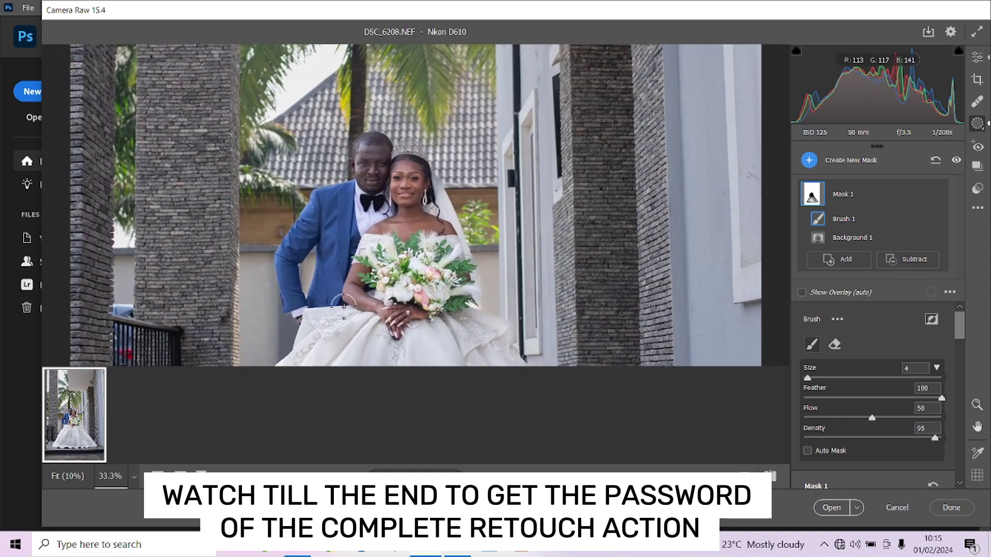
key("space")
mouse_move(343, 306)
left_mouse_down()
mouse_move(339, 150)
mouse_move(320, 68)
left_mouse_up()
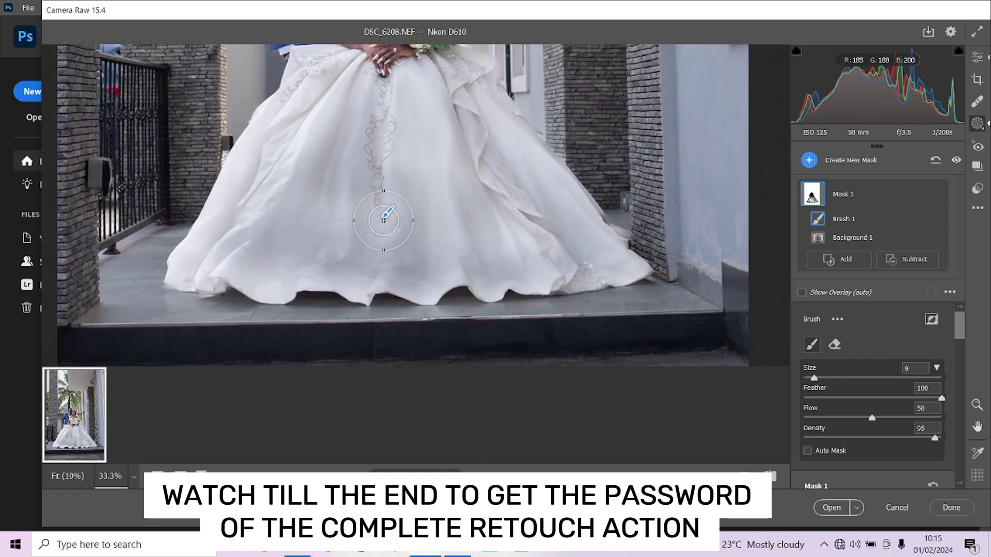
key("bracketright")
key("bracketright")
key("bracketright")
key("bracketright")
mouse_move(353, 220)
left_mouse_down()
mouse_move(294, 131)
mouse_move(210, 268)
mouse_move(262, 274)
mouse_move(199, 276)
mouse_move(402, 256)
mouse_move(635, 269)
mouse_move(296, 284)
mouse_move(280, 276)
mouse_move(497, 263)
mouse_move(541, 236)
mouse_move(520, 147)
mouse_move(489, 110)
mouse_move(523, 117)
mouse_move(614, 256)
mouse_move(476, 272)
mouse_move(509, 225)
mouse_move(459, 129)
mouse_move(482, 196)
mouse_move(503, 326)
mouse_move(267, 282)
mouse_move(245, 336)
mouse_move(279, 308)
mouse_move(403, 248)
mouse_move(438, 286)
mouse_move(513, 238)
mouse_move(539, 324)
mouse_move(492, 343)
mouse_move(621, 371)
mouse_move(426, 320)
mouse_move(447, 244)
mouse_move(476, 213)
mouse_move(367, 274)
left_mouse_up()
key("bracketleft")
key("bracketleft")
key("bracketleft")
key("bracketleft")
key("bracketright")
key("bracketright")
key("bracketright")
key("bracketright")
key("ctrl+minus")
key("ctrl+minus")
key("ctrl+minus")
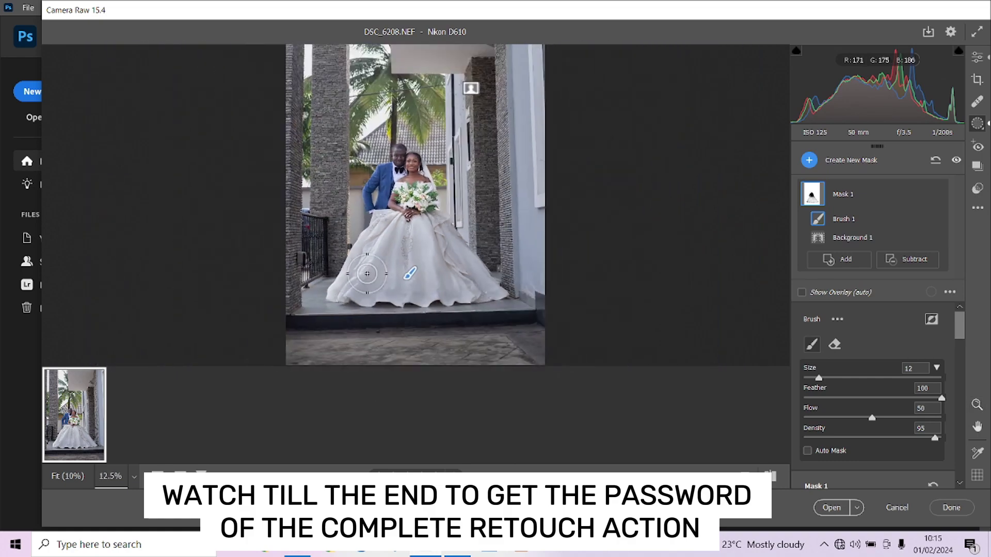
- Try the mask's Exposure at +0.95, undo it, and delete the added brush from the background mask
scroll(861, 424, "down", 5)
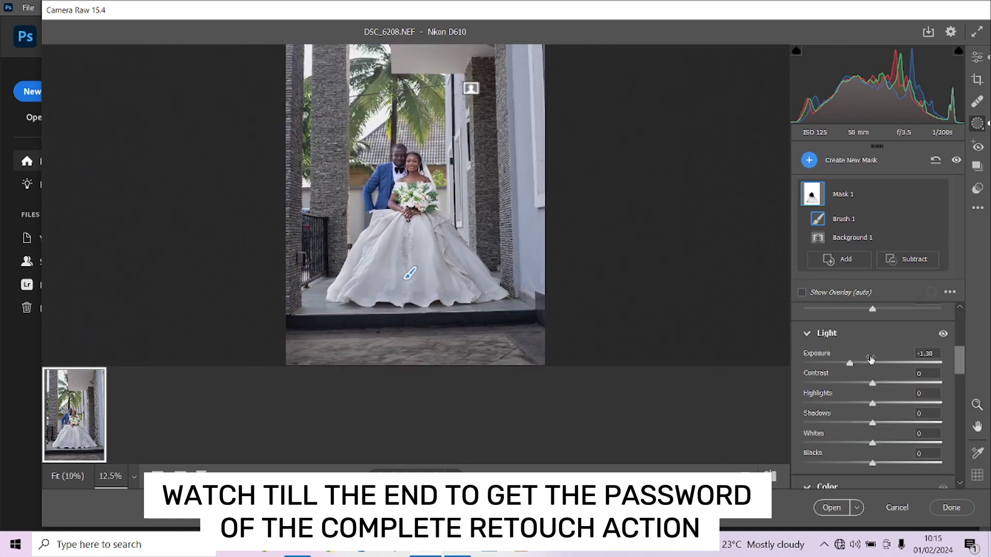
left_click_drag(869, 365, 889, 365)
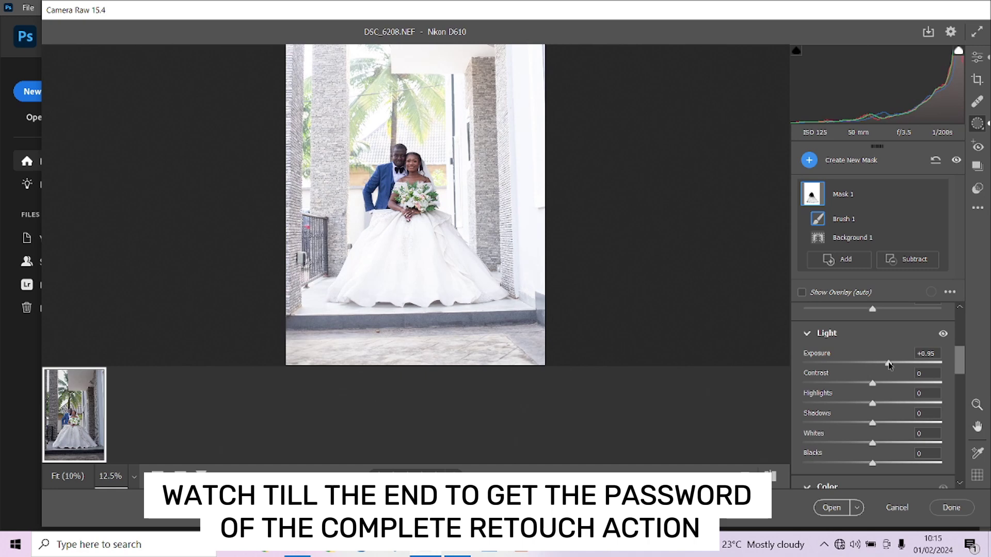
key("ctrl+z")
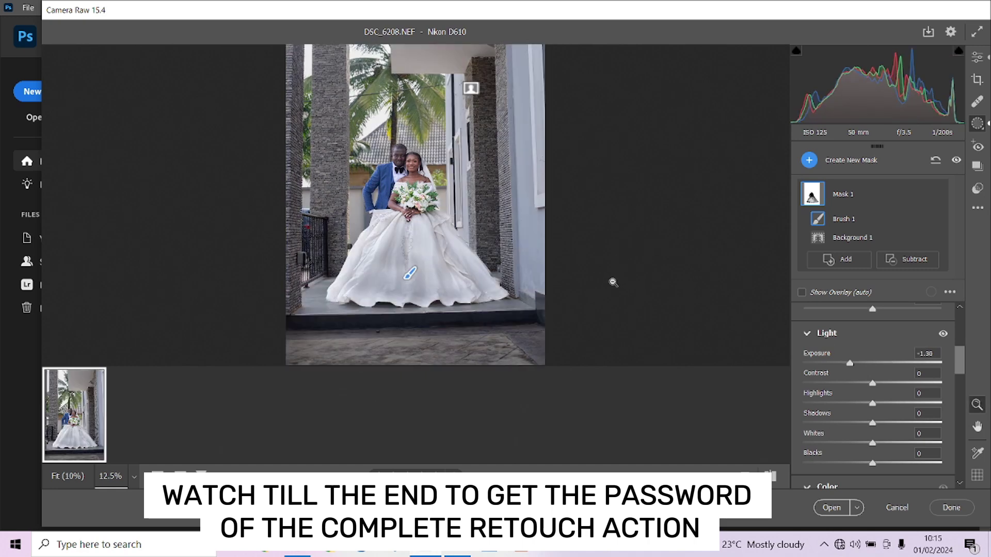
key("Delete")
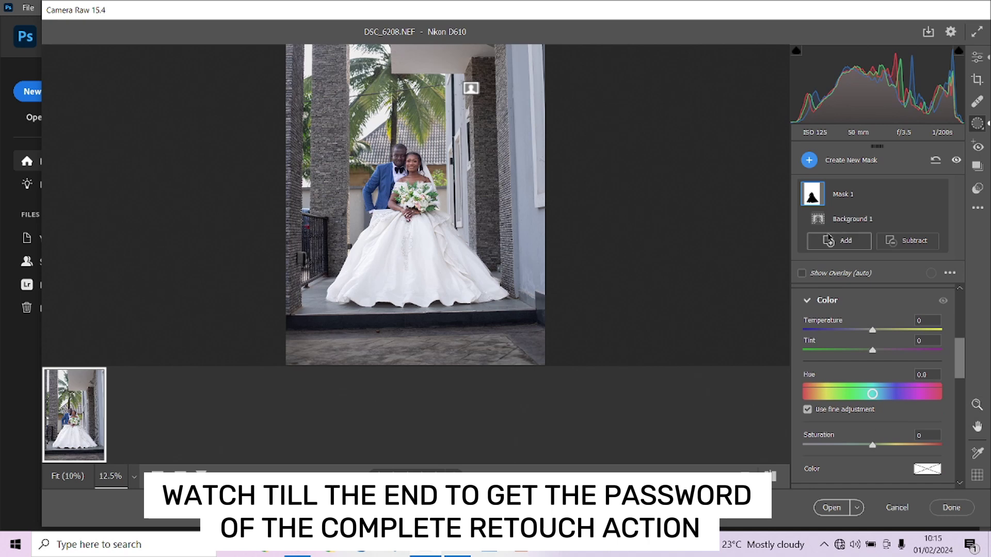
- Create a new brush mask and paint over the middle of the wedding dress skirt with a size 12 brush
left_click(809, 161)
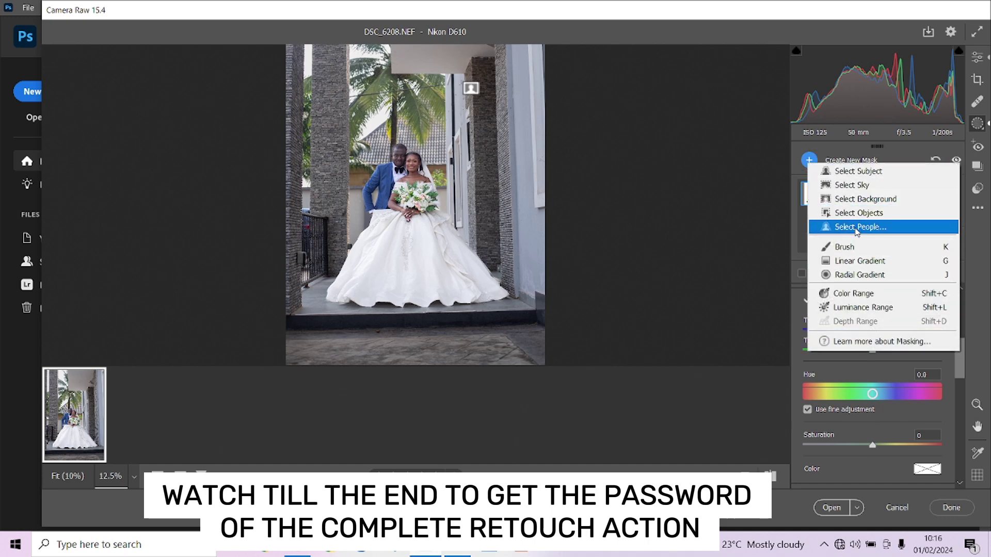
left_click(852, 249)
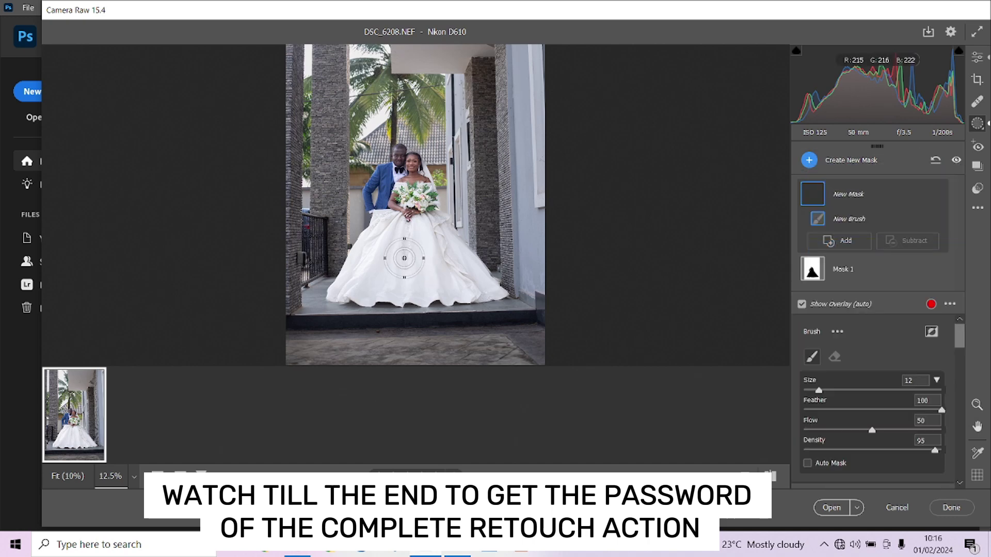
mouse_move(409, 254)
left_mouse_down()
mouse_move(374, 272)
mouse_move(399, 279)
mouse_move(347, 290)
mouse_move(455, 288)
mouse_move(467, 262)
left_mouse_up()
mouse_move(446, 245)
left_mouse_down()
mouse_move(493, 289)
mouse_move(454, 295)
mouse_move(394, 245)
mouse_move(412, 240)
mouse_move(421, 268)
left_mouse_up()
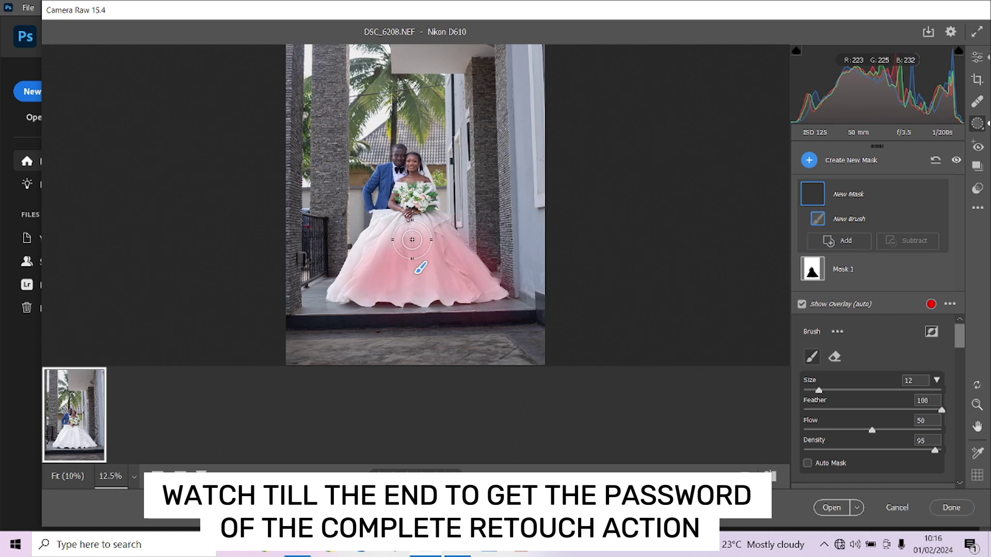
- Reduce the mask brush to size 7 and paint along the outer and lower parts of the skirt
key("bracketleft")
key("bracketleft")
key("bracketleft")
key("bracketleft")
key("bracketleft")
mouse_move(342, 290)
left_mouse_down()
mouse_move(382, 293)
mouse_move(334, 295)
mouse_move(378, 215)
mouse_move(424, 238)
mouse_move(422, 221)
mouse_move(434, 224)
mouse_move(459, 274)
mouse_move(392, 292)
mouse_move(440, 302)
mouse_move(498, 293)
left_mouse_up()
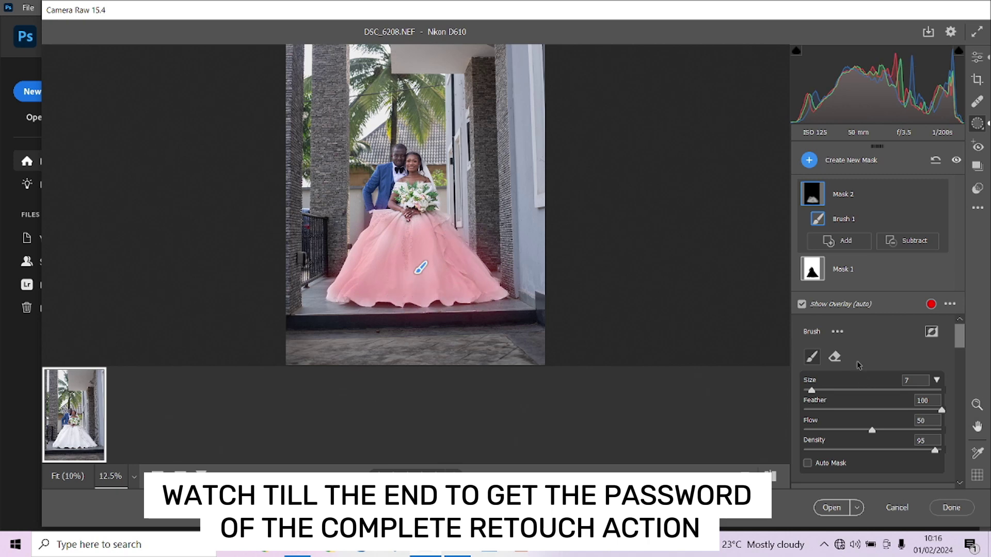
- Set the dress mask's Exposure to -1.00, Highlights to -29 and Shadows to +78, and open the photo in Photoshop
scroll(878, 392, "down", 5)
scroll(874, 366, "up", 3)
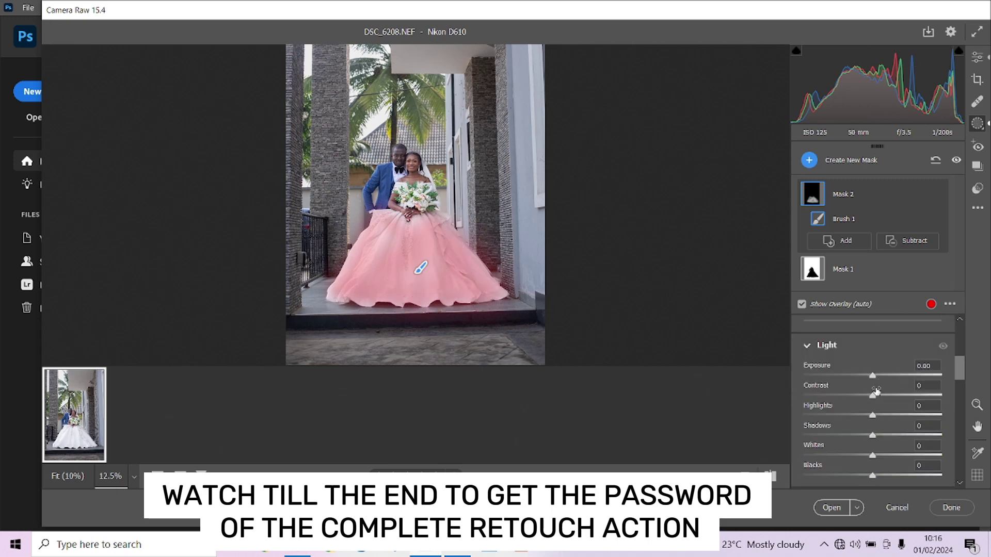
left_click_drag(873, 376, 851, 376)
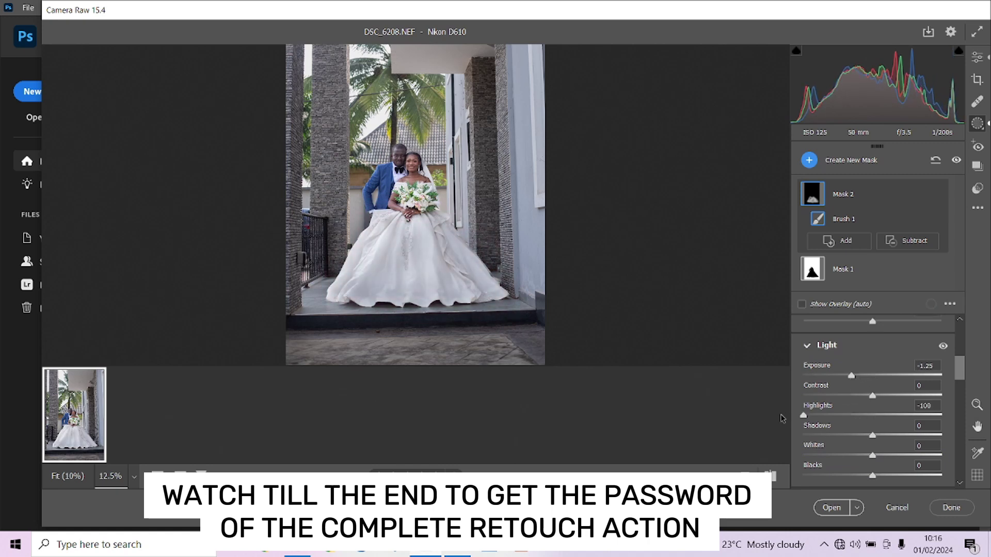
left_click_drag(851, 416, 852, 407)
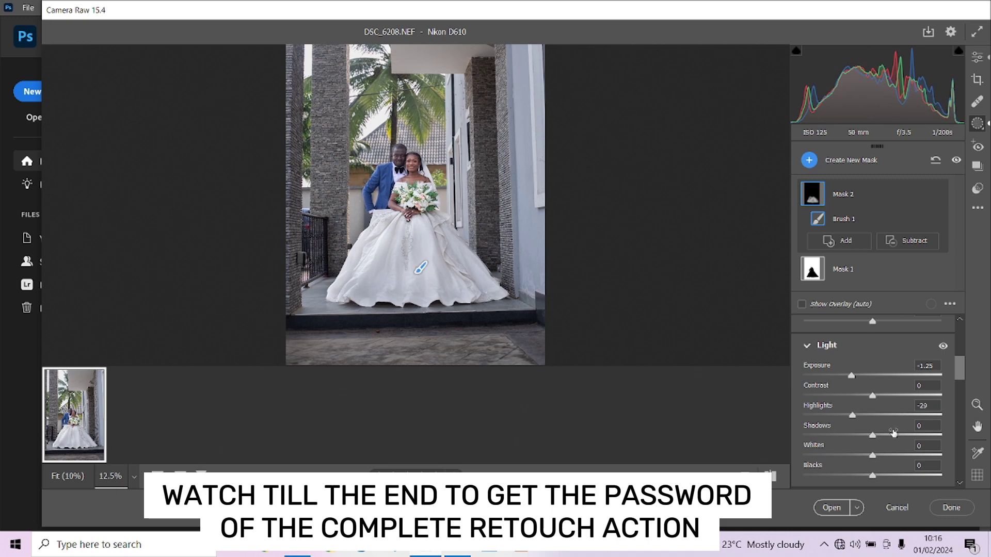
left_click_drag(898, 437, 927, 436)
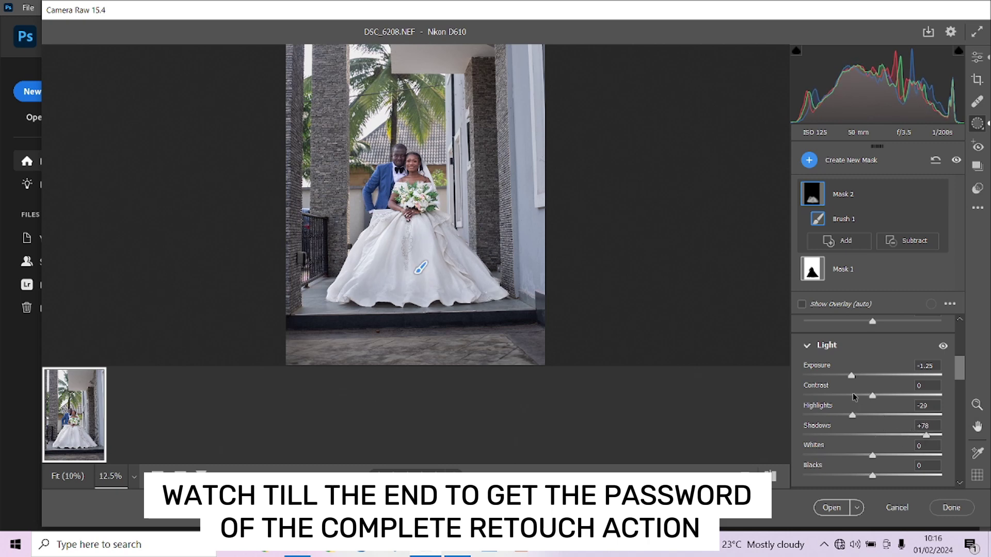
left_click_drag(853, 376, 857, 377)
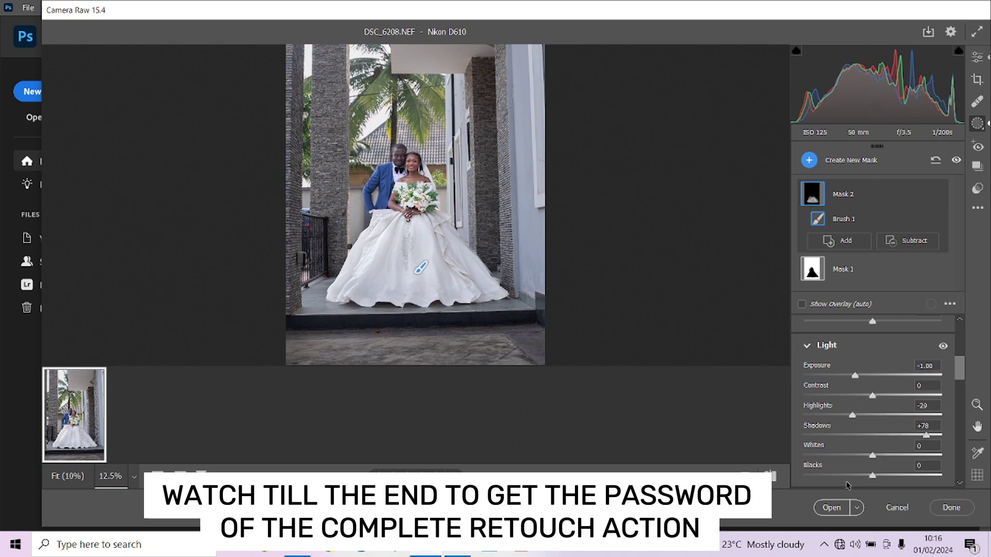
left_click(830, 510)
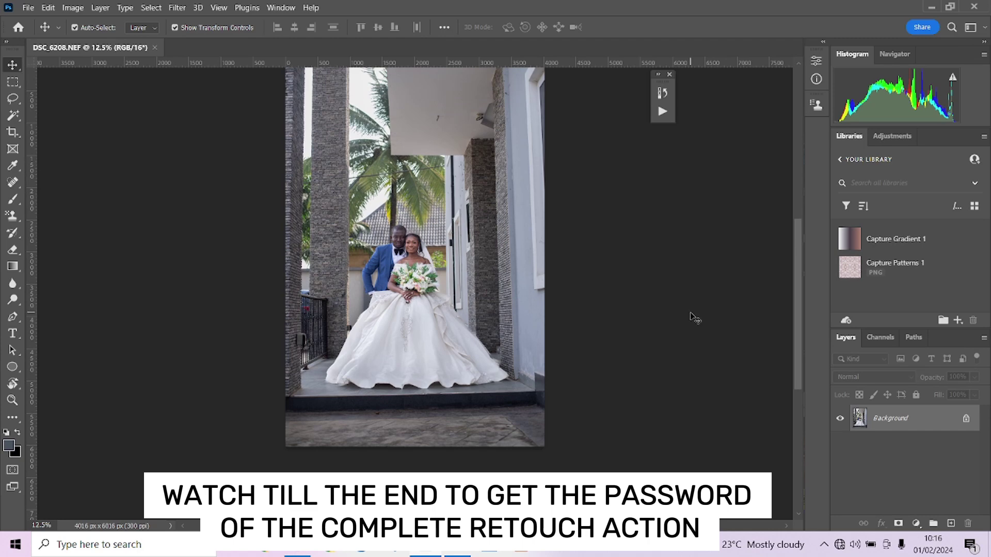
- Show the recorded actions, collapse the PM Actions set and bring the php set's actions into view
left_click(659, 76)
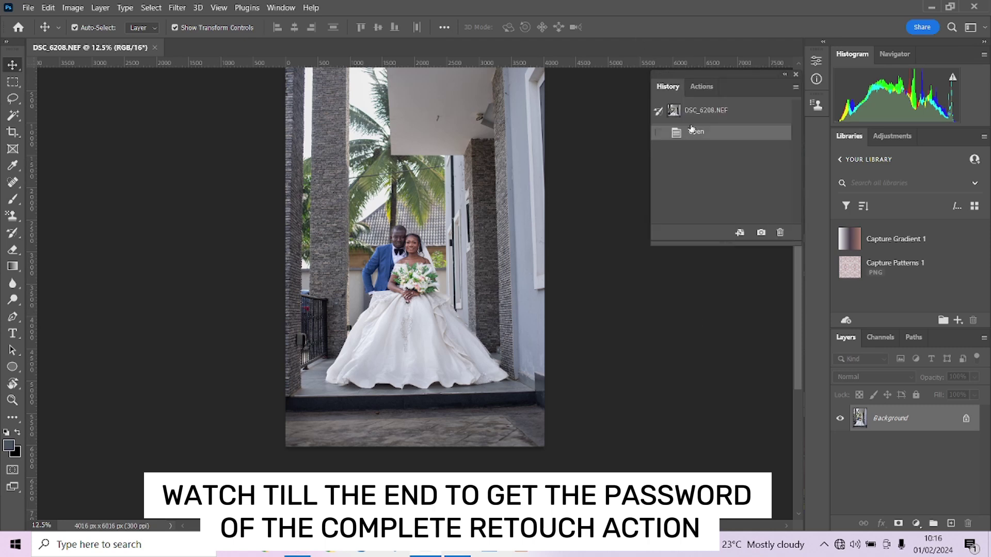
left_click(703, 86)
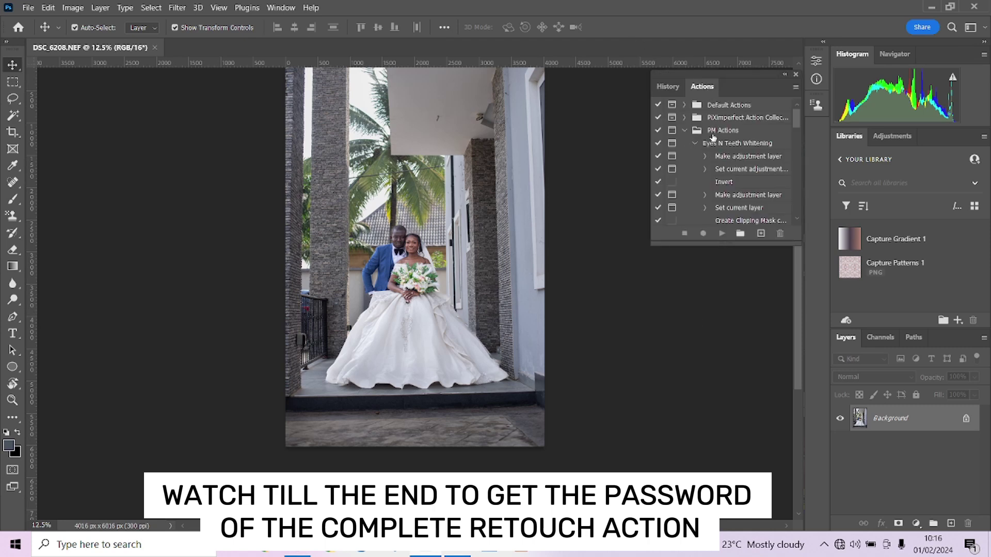
scroll(713, 139, "down", 3)
scroll(714, 155, "up", 3)
left_click(685, 132)
scroll(708, 148, "down", 1)
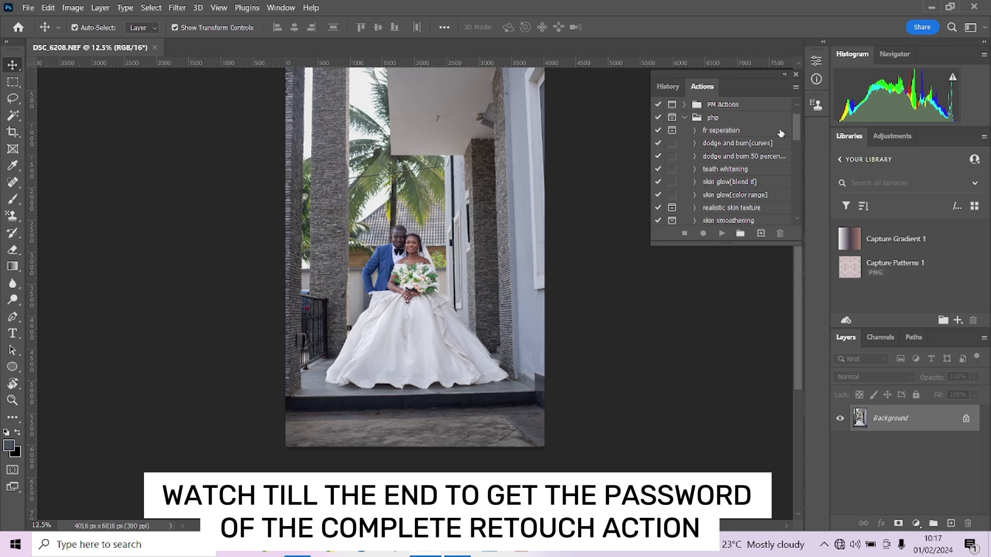
- Straighten the photo slightly and crop it at a 4:5 (8:10) ratio tighter around the couple
scroll(499, 162, "up", 3)
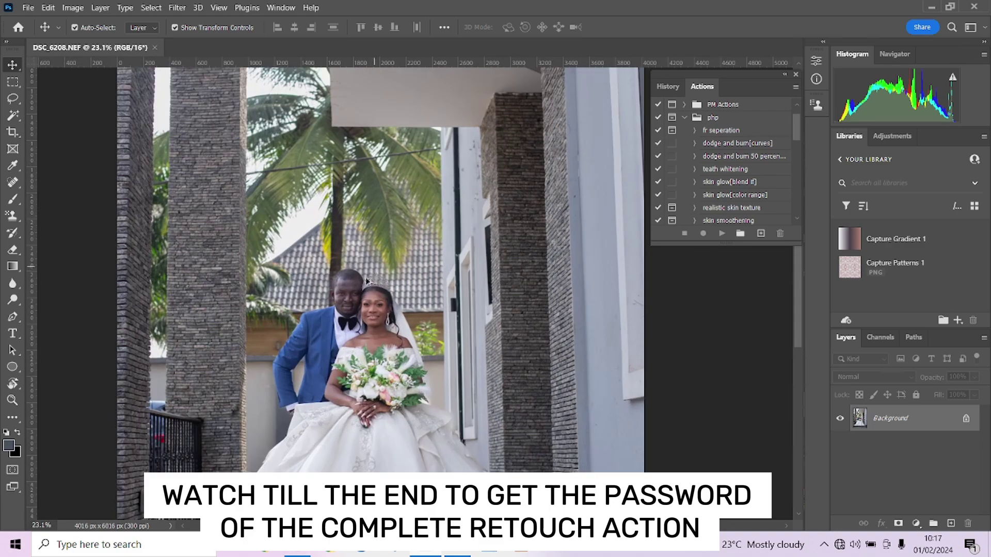
scroll(417, 279, "down", 3)
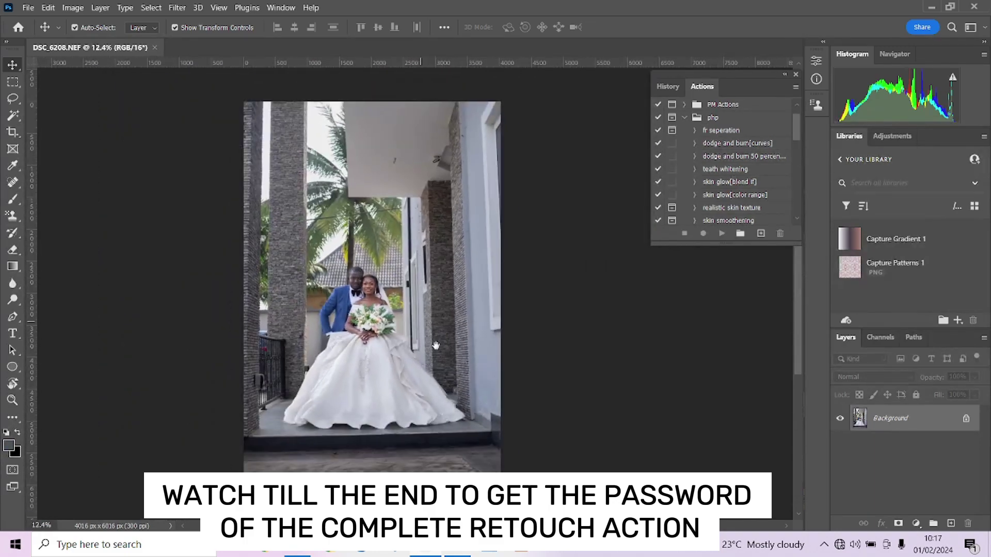
scroll(436, 345, "down", 1)
scroll(452, 339, "up", 1)
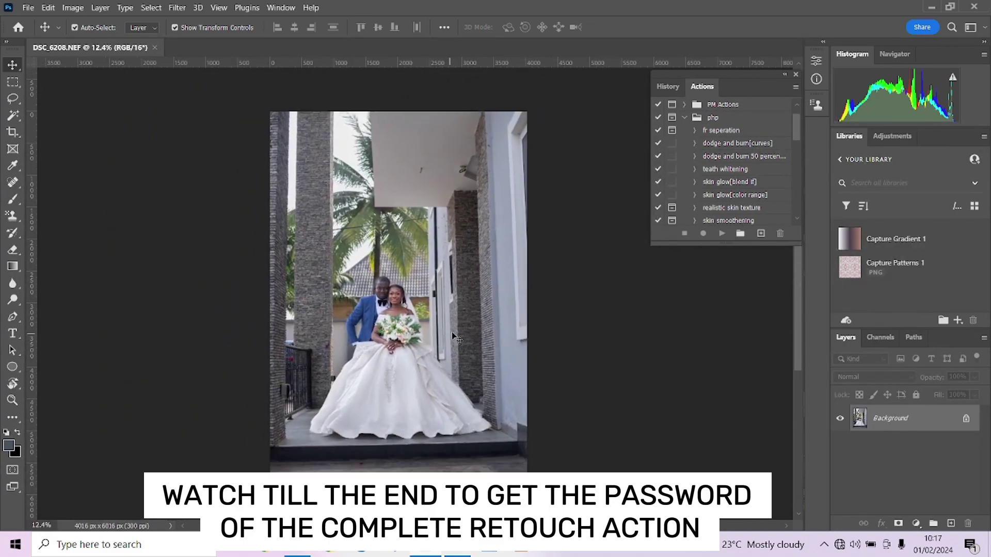
left_click(13, 133)
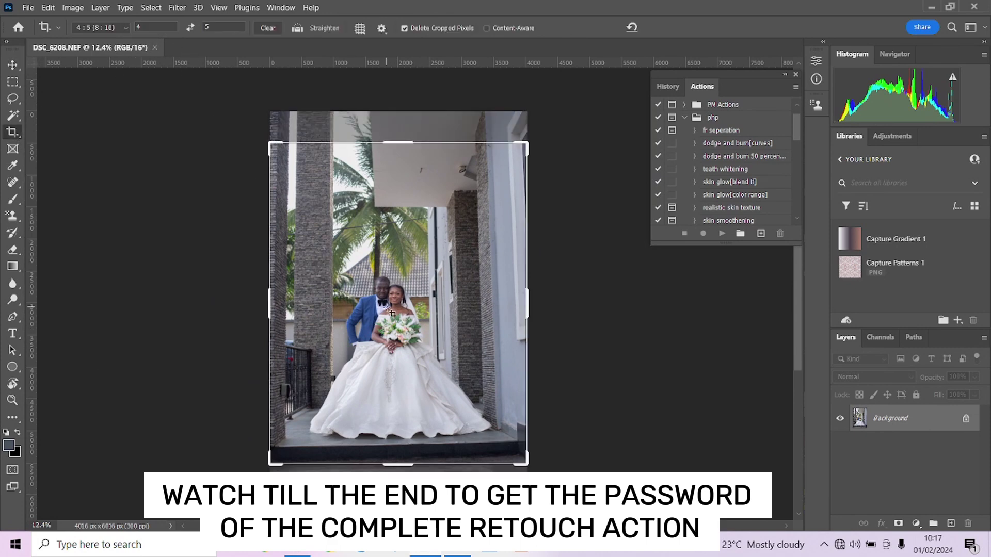
left_click_drag(545, 299, 546, 302)
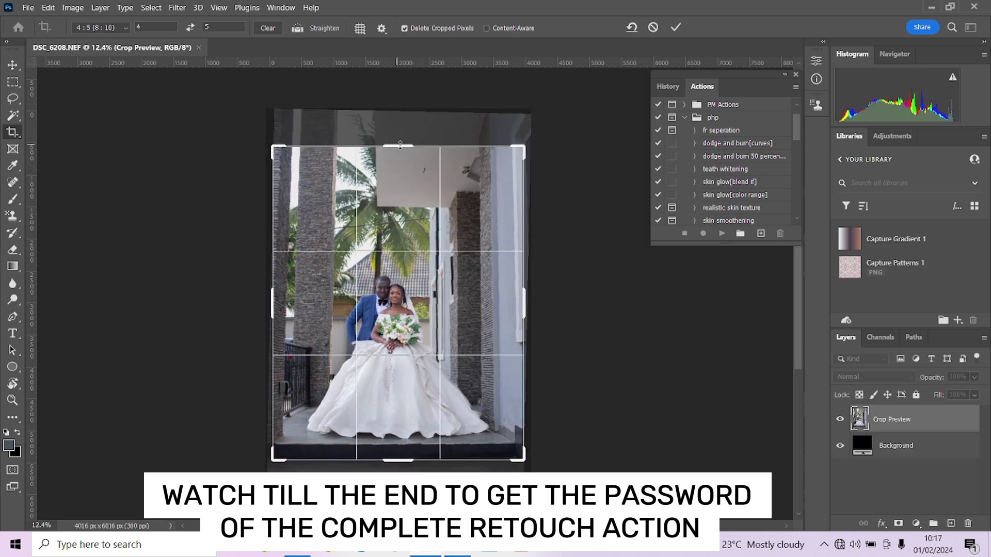
left_click_drag(400, 145, 398, 151)
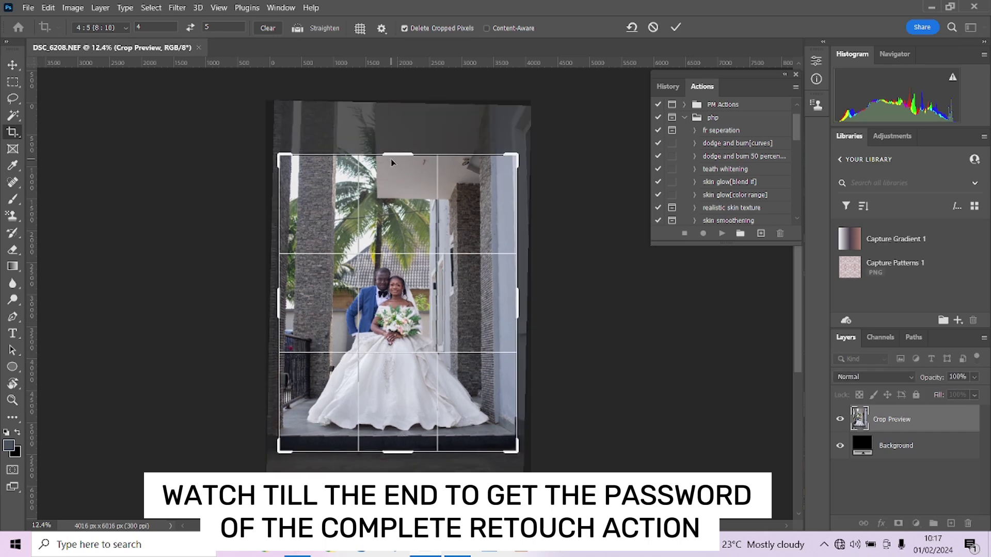
key("Return")
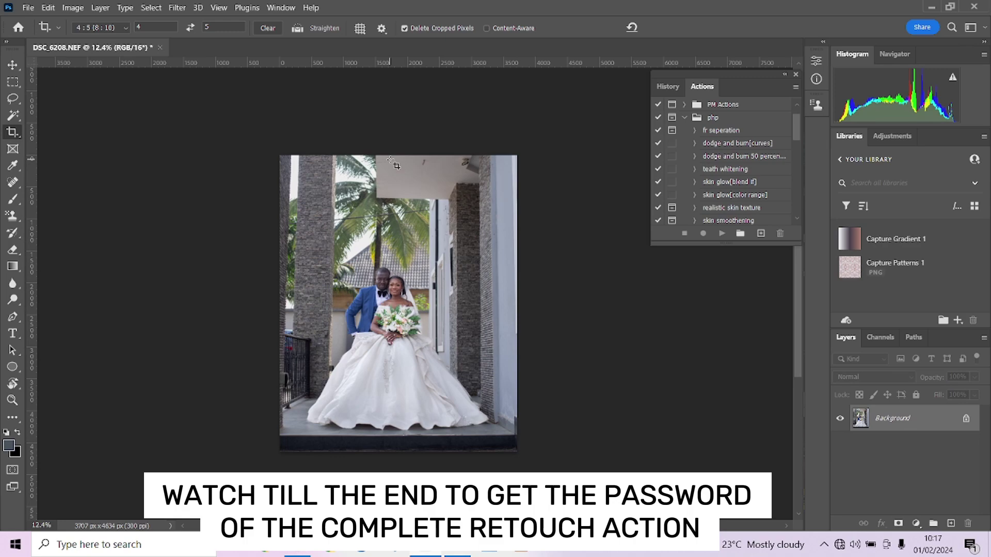
- Brighten the midtones with a Curves adjustment on the RGB channel, moving input 97 to output 108
scroll(391, 288, "up", 8)
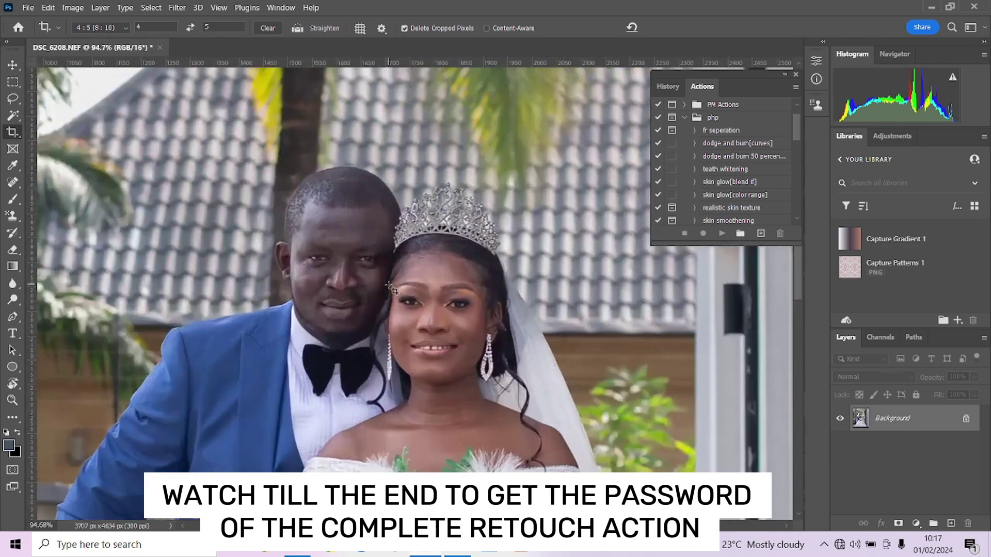
scroll(391, 288, "up", 4)
key("ctrl+m")
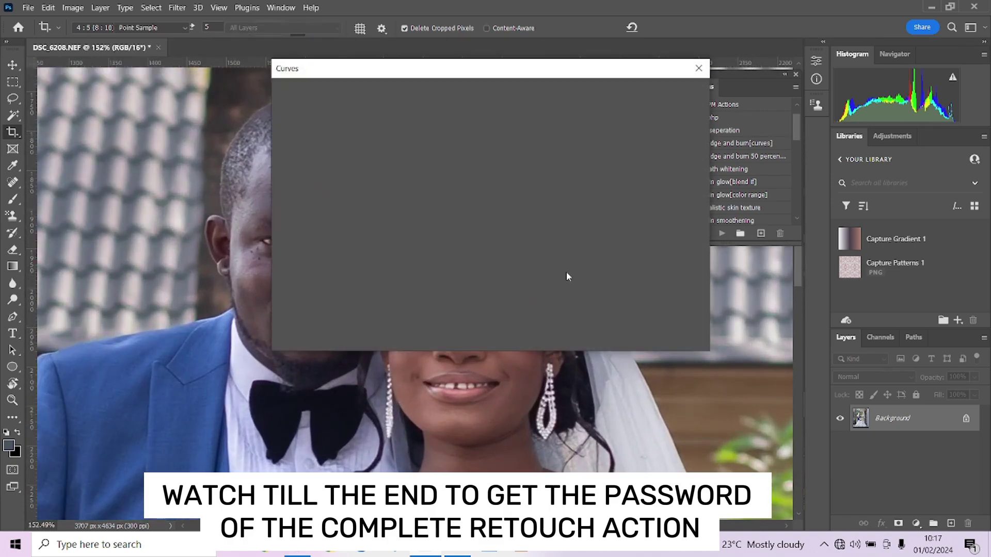
left_click_drag(401, 230, 401, 224)
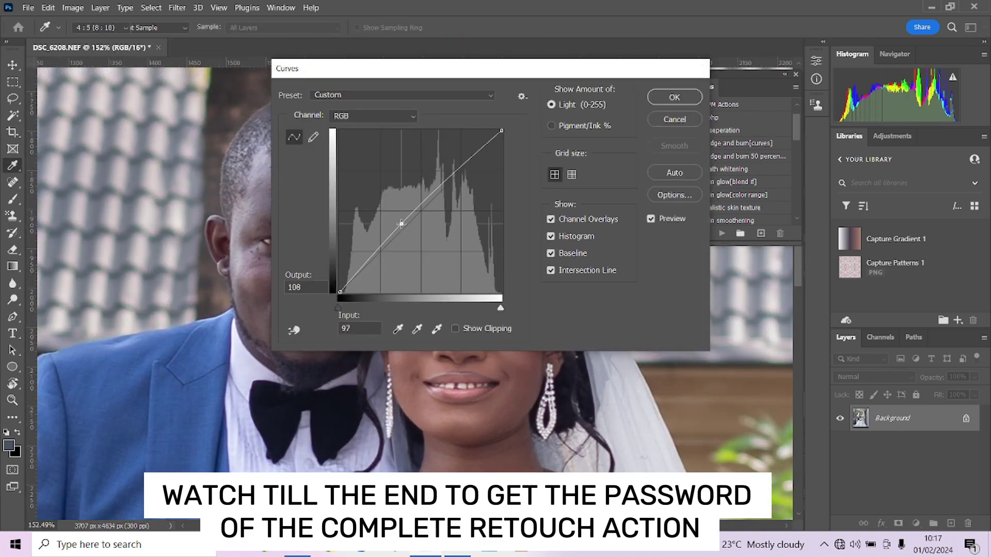
key("Return")
key("c")
scroll(330, 246, "up", 1)
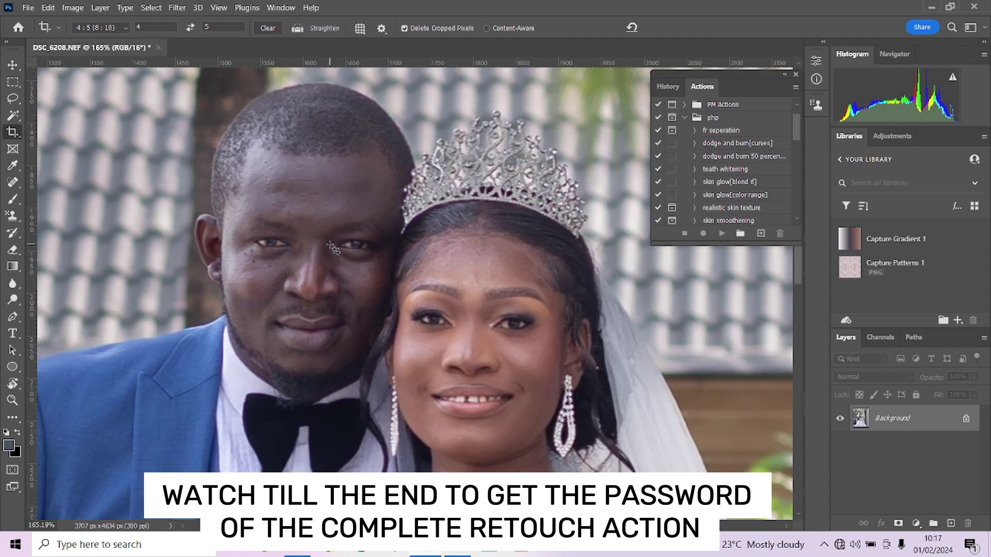
- Run the "fr seperation" action from the php set, entering a Gaussian Blur radius of 4 pixels
left_click_drag(333, 248, 403, 220)
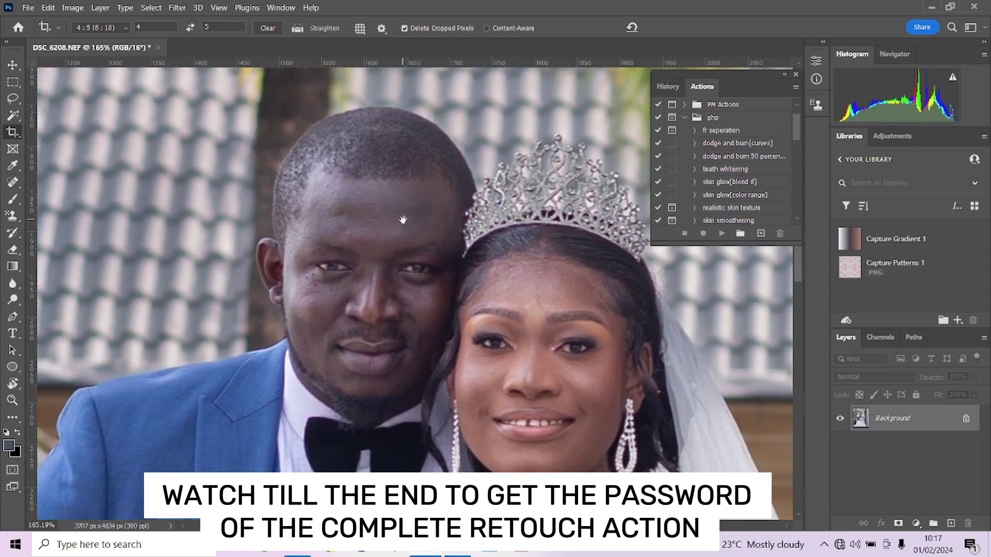
left_click(717, 131)
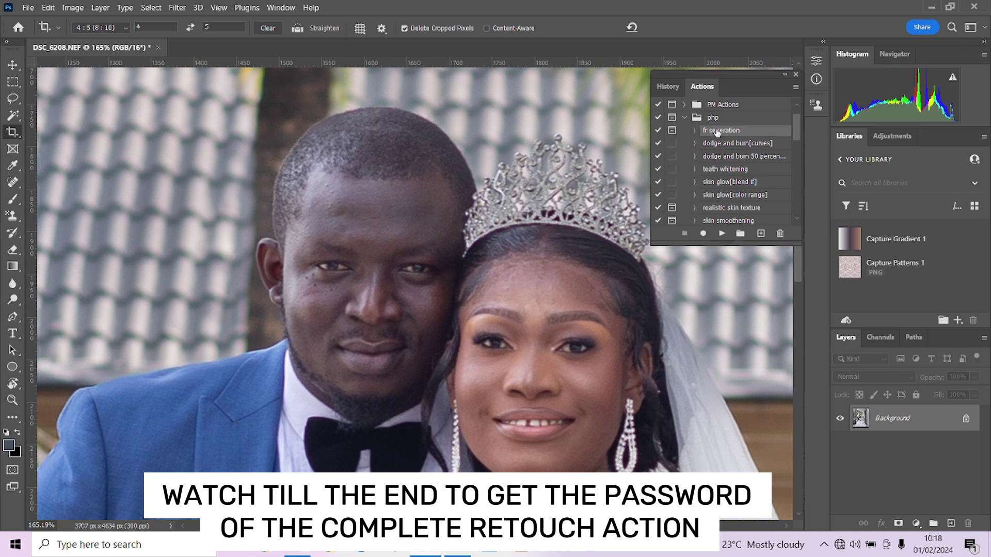
left_click(723, 234)
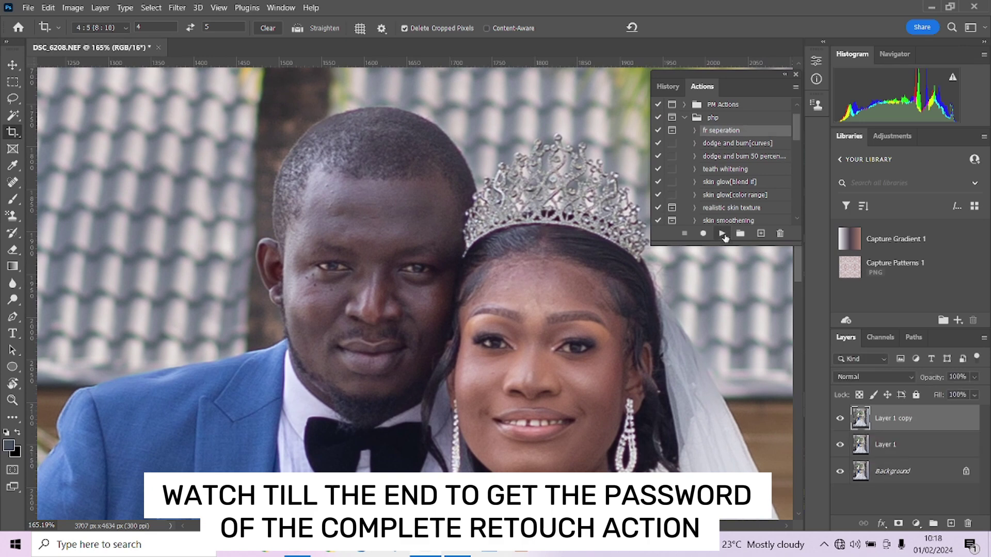
left_click_drag(634, 121, 673, 124)
type("4")
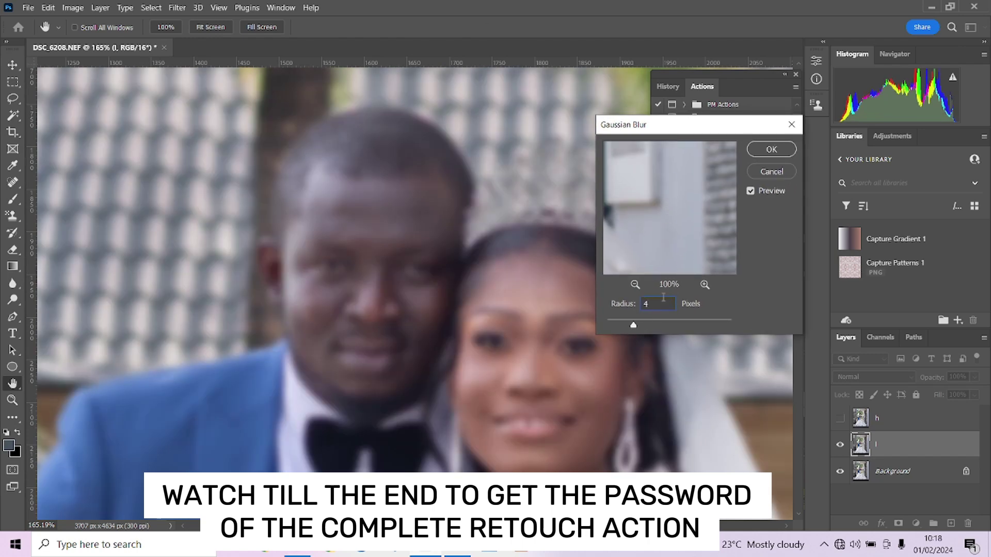
left_click_drag(654, 306, 639, 308)
left_click(753, 152)
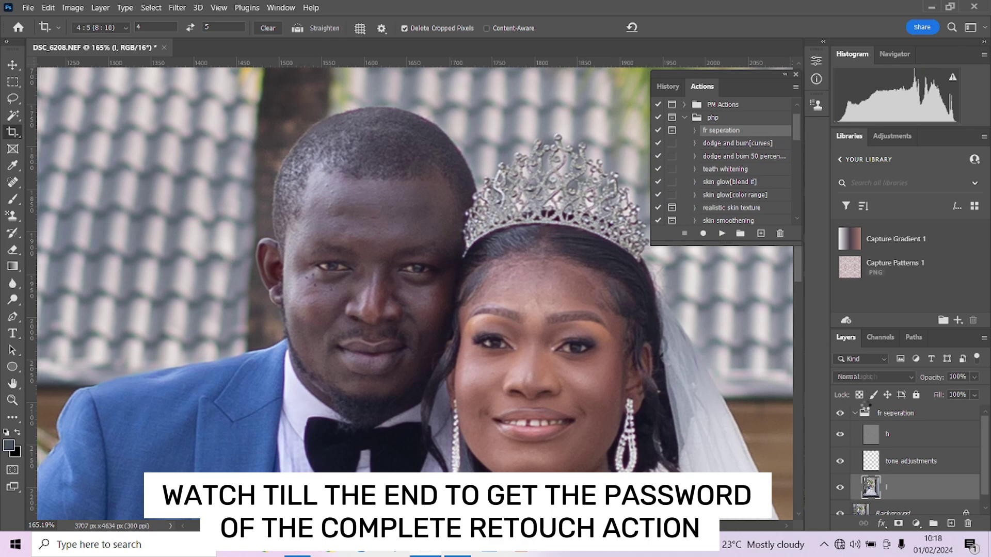
- Blend the uneven skin tones on the groom's forehead with the Mixer Brush on layer l, using a small soft tip
left_click(11, 420)
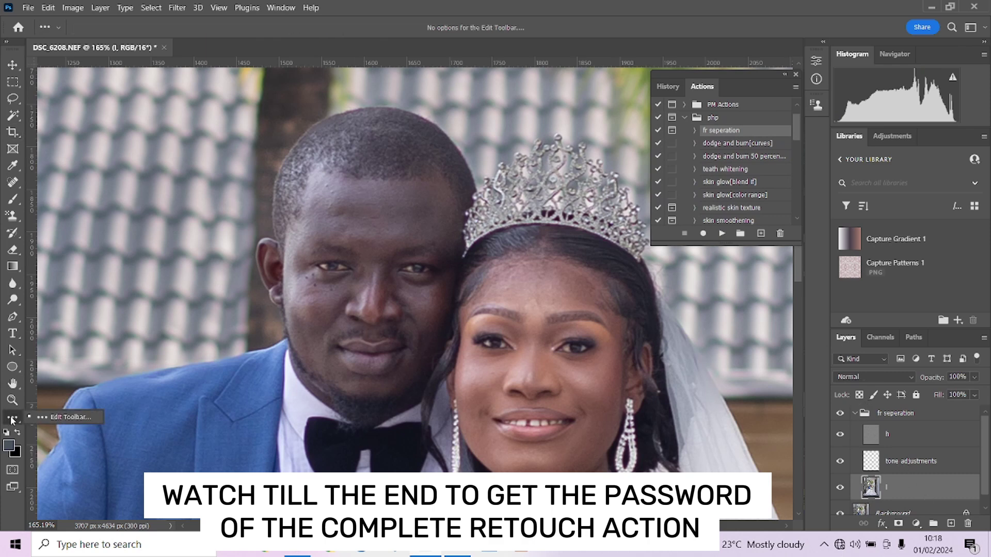
left_click(14, 200)
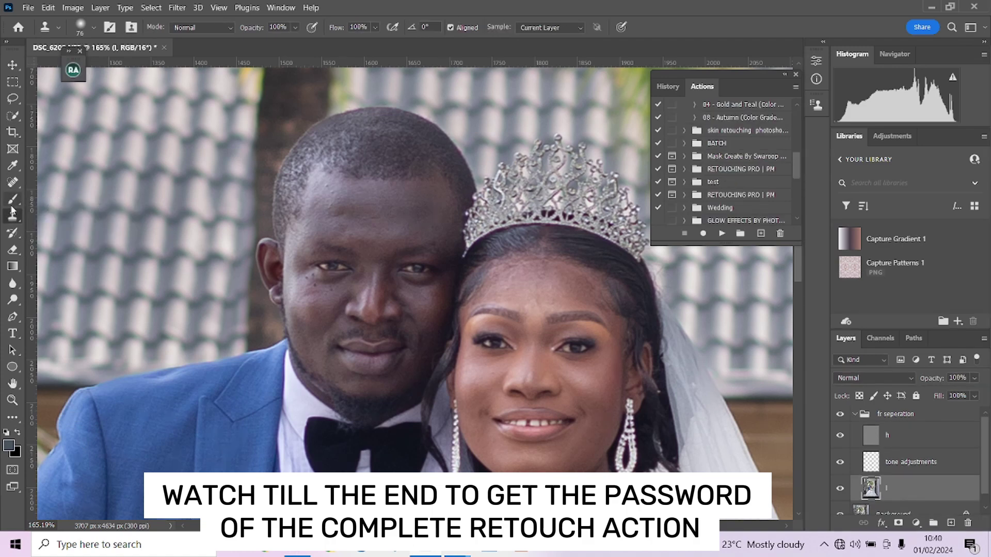
left_click(14, 200)
left_click(88, 236)
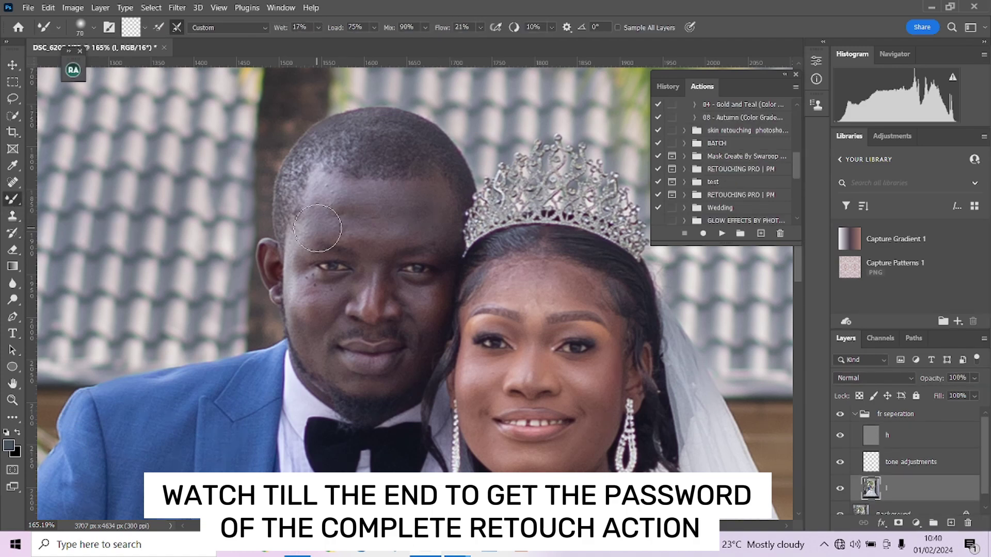
scroll(320, 216, "up", 2)
key("bracketleft")
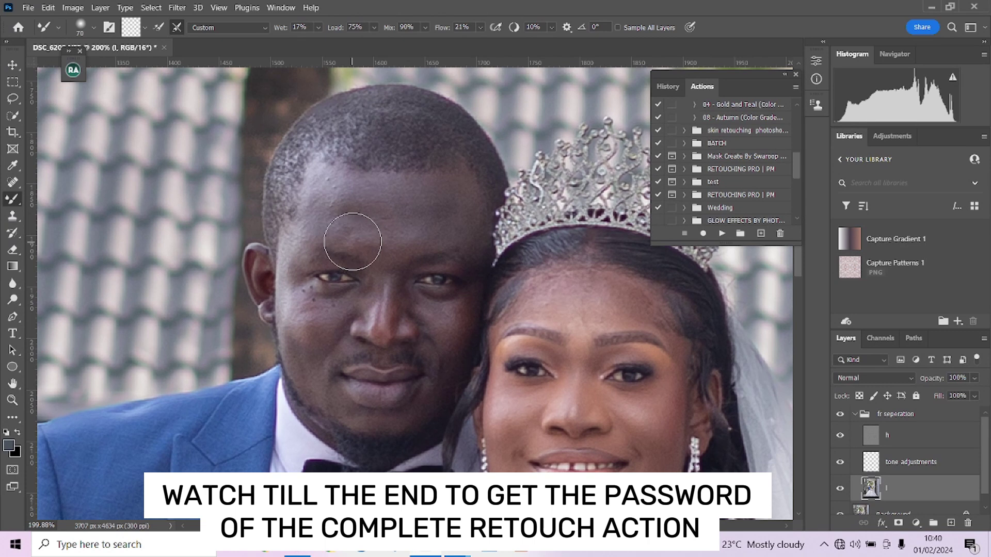
key("bracketleft")
key("bracketleft")
key("bracketleft")
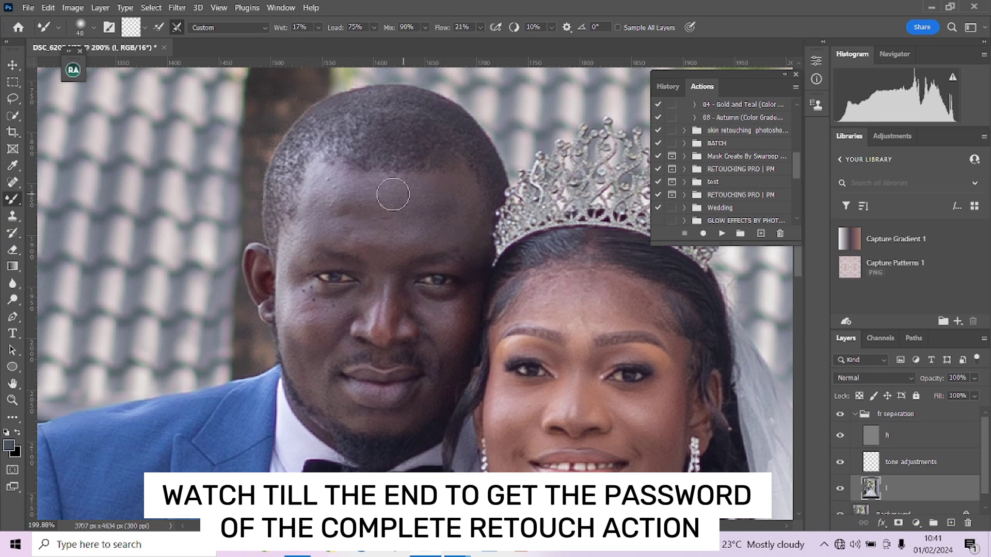
scroll(361, 237, "up", 2)
key("bracketright")
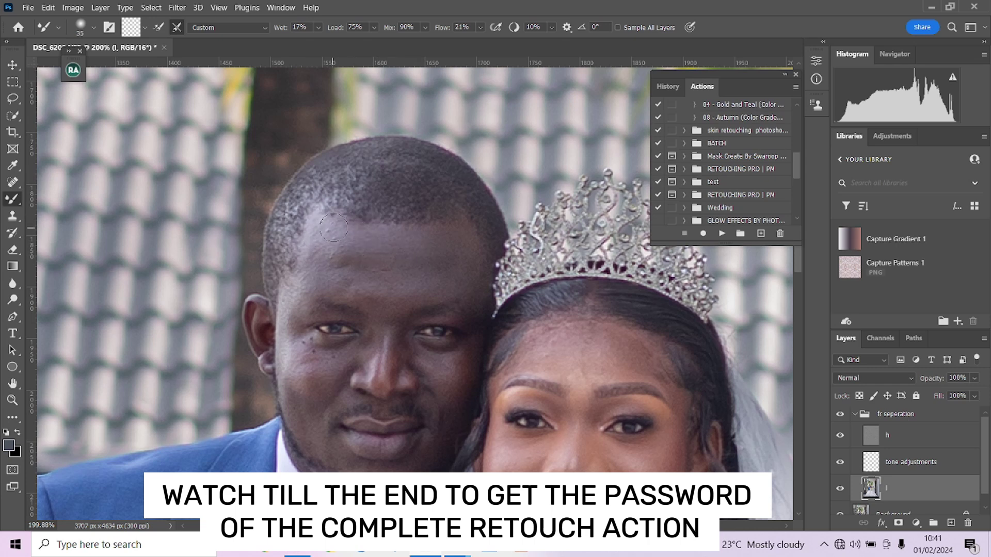
key("bracketright")
key("bracketleft")
key("bracketleft")
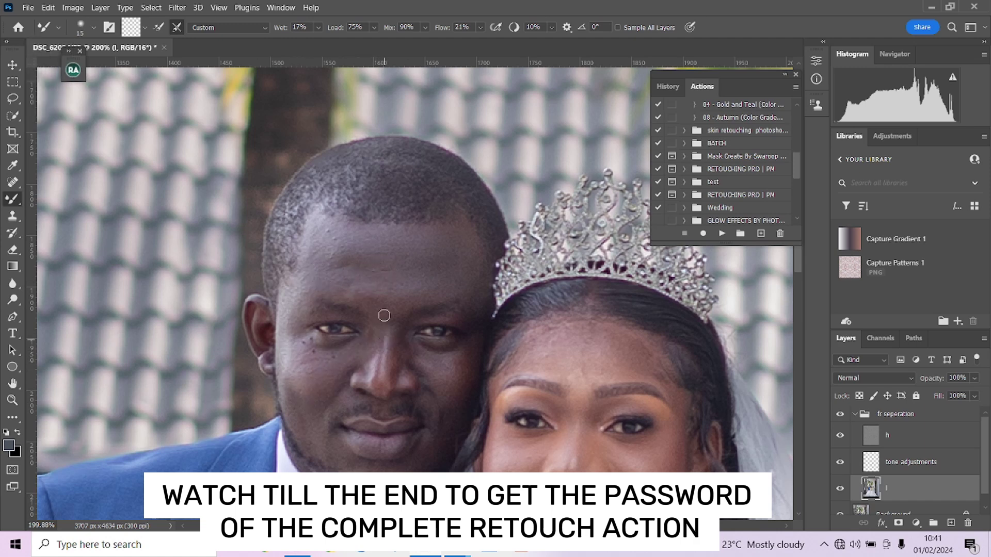
- Even out the tones around the groom's eyes, nose and cheeks with the Mixer Brush, adapting the tip size to each area
key("bracketright")
key("bracketright")
key("bracketright")
key("bracketright")
scroll(295, 372, "down", 3)
key("bracketleft")
key("bracketleft")
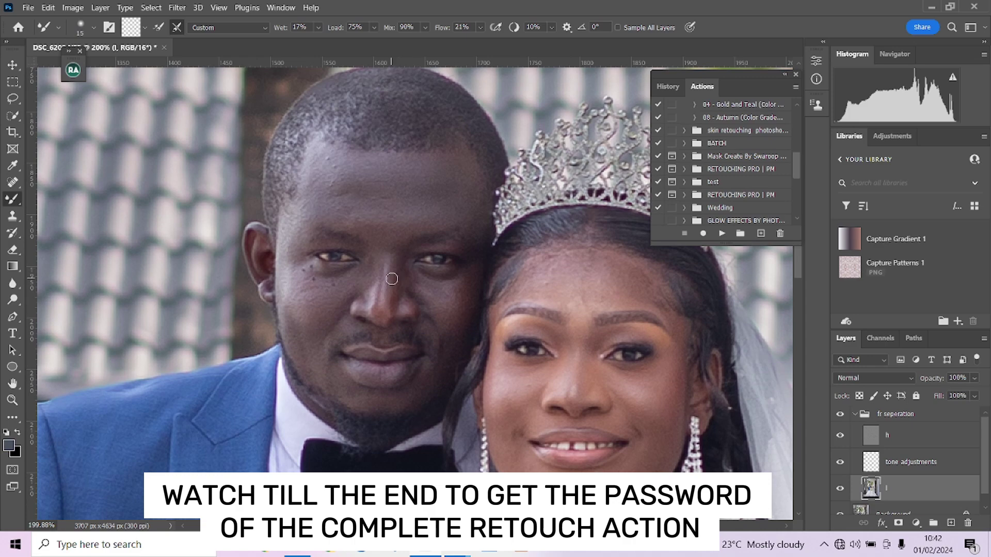
key("bracketright")
scroll(581, 322, "up", 1)
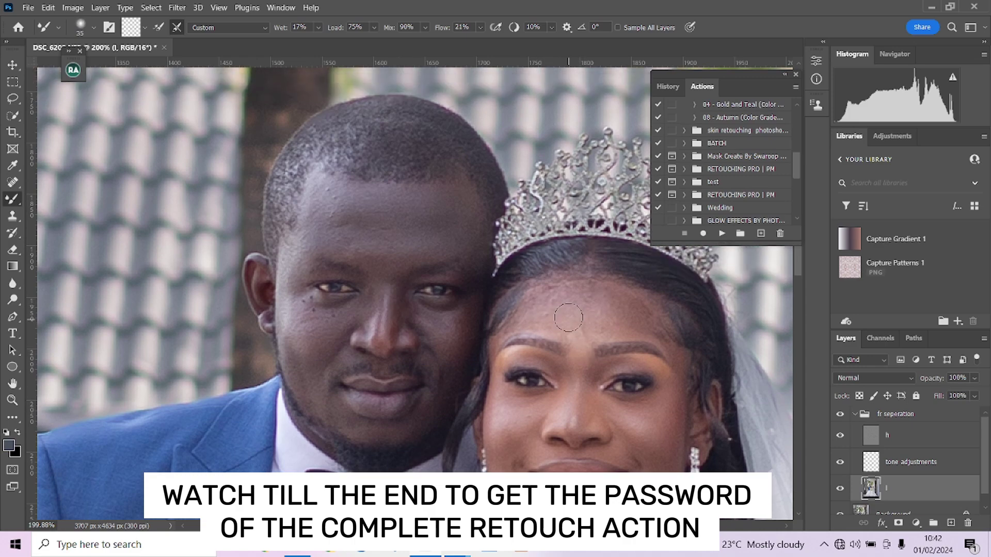
- Blend the skin tones on the bride's forehead and cheeks with the Mixer Brush, reducing the tip to 25 pixels for the cheeks
key("bracketright")
key("bracketright")
key("bracketright")
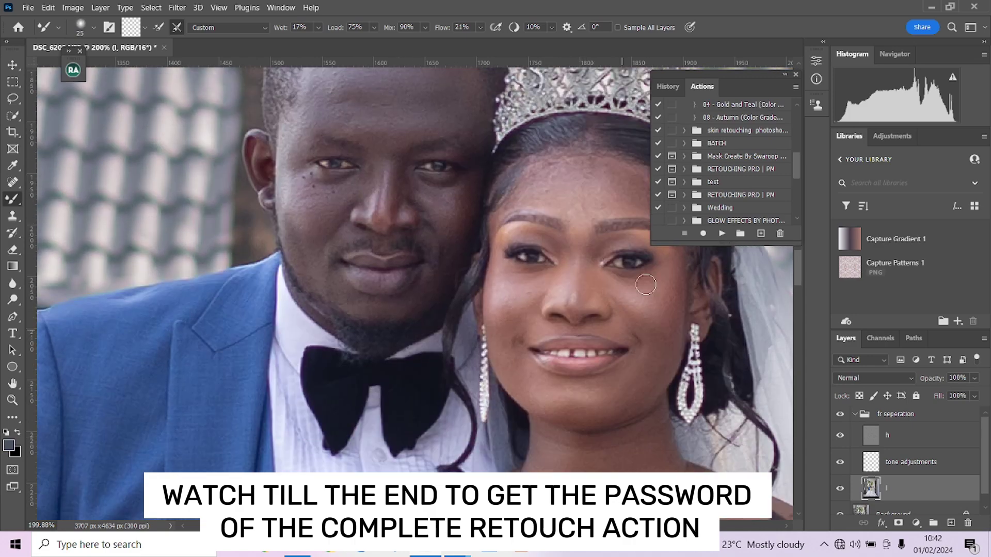
scroll(605, 285, "down", 4)
key("bracketleft")
key("bracketleft")
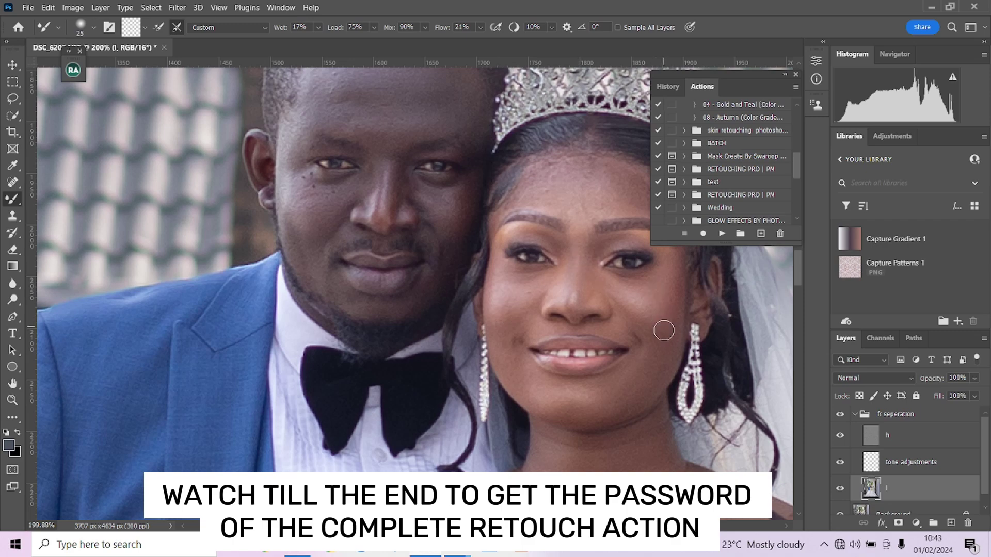
- Smooth the tones of the bride's neck, chest and shoulders with a larger Mixer Brush tip
scroll(660, 325, "down", 5)
key("bracketright")
key("bracketright")
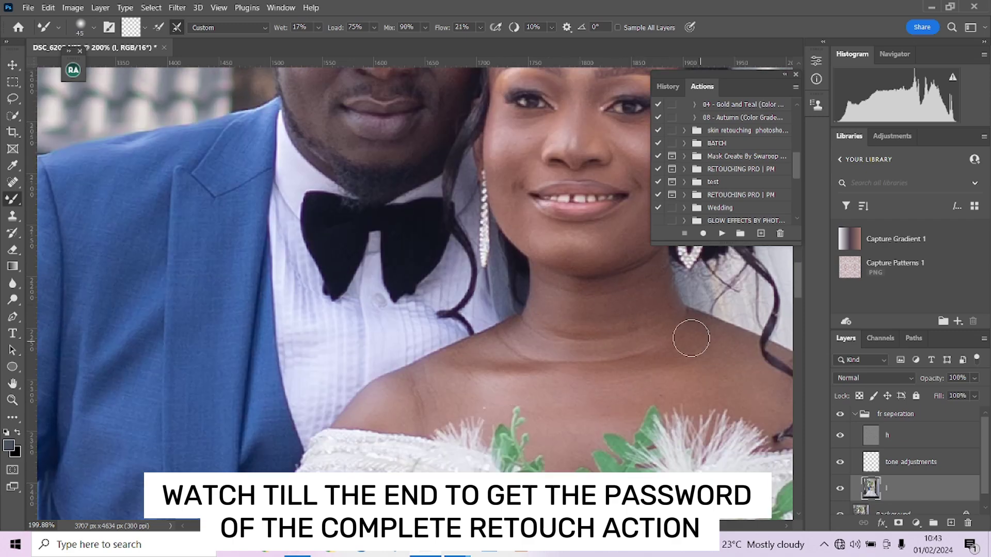
scroll(568, 330, "down", 3)
scroll(544, 383, "up", 5)
scroll(544, 383, "right", 5)
scroll(544, 382, "down", 2)
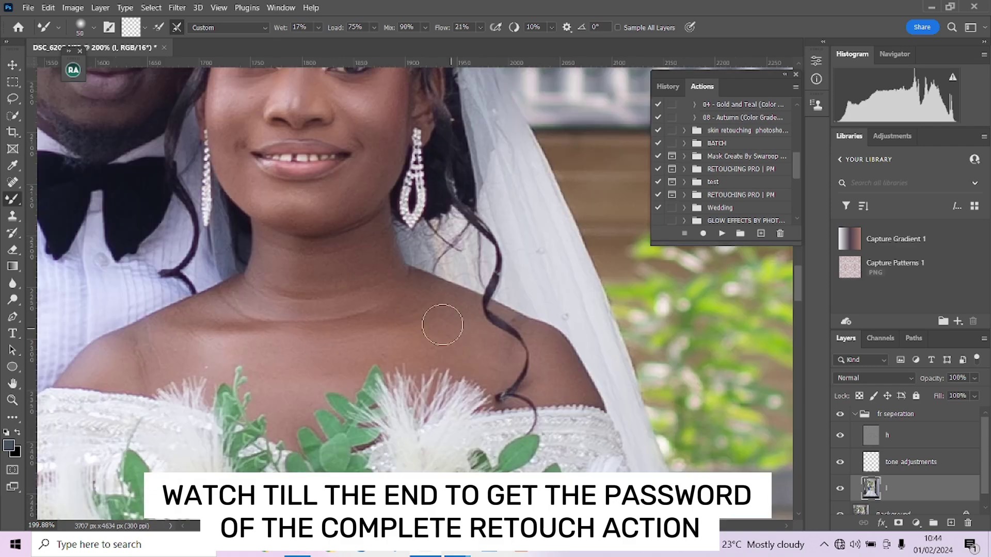
- Blend the skin tones on the bride's forearm and hands below the bouquet with a 45-pixel Mixer Brush tip
key("bracketleft")
key("bracketleft")
key("bracketleft")
scroll(396, 262, "down", 5)
scroll(382, 364, "up", 3)
key("bracketright")
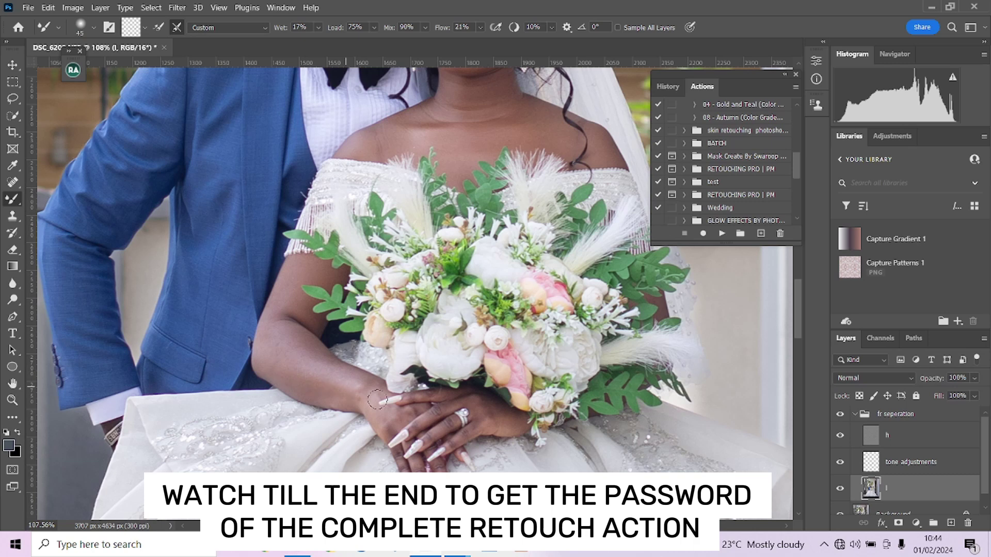
key("bracketright")
key("bracketleft")
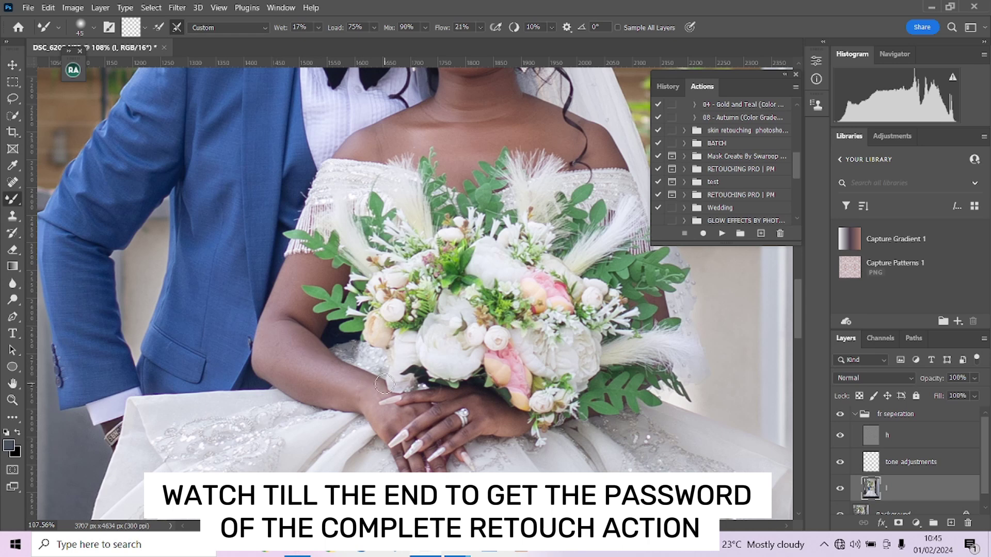
- Check the blended skin across the couple and flatten the image into a single Background layer
scroll(325, 386, "up", 5)
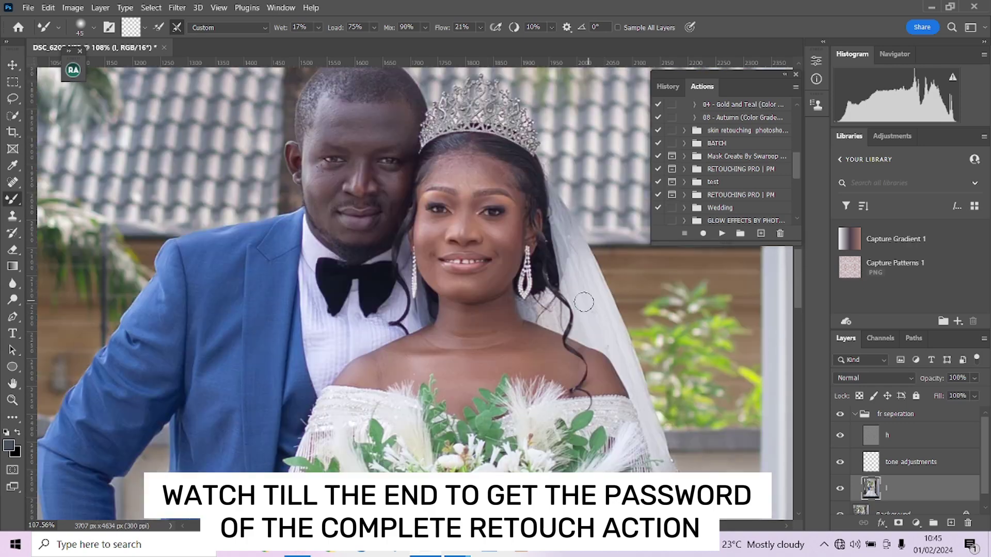
scroll(503, 431, "down", 5)
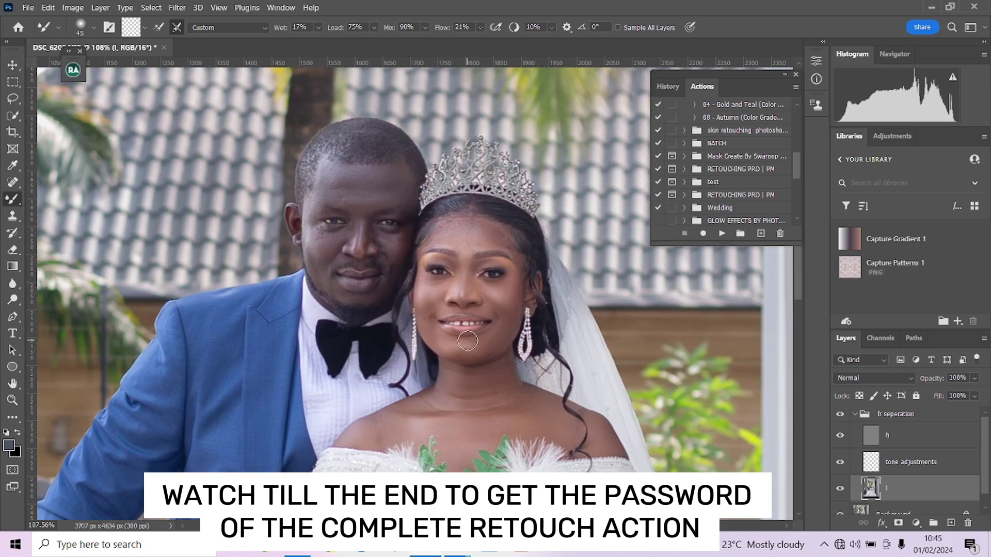
scroll(486, 311, "up", 5)
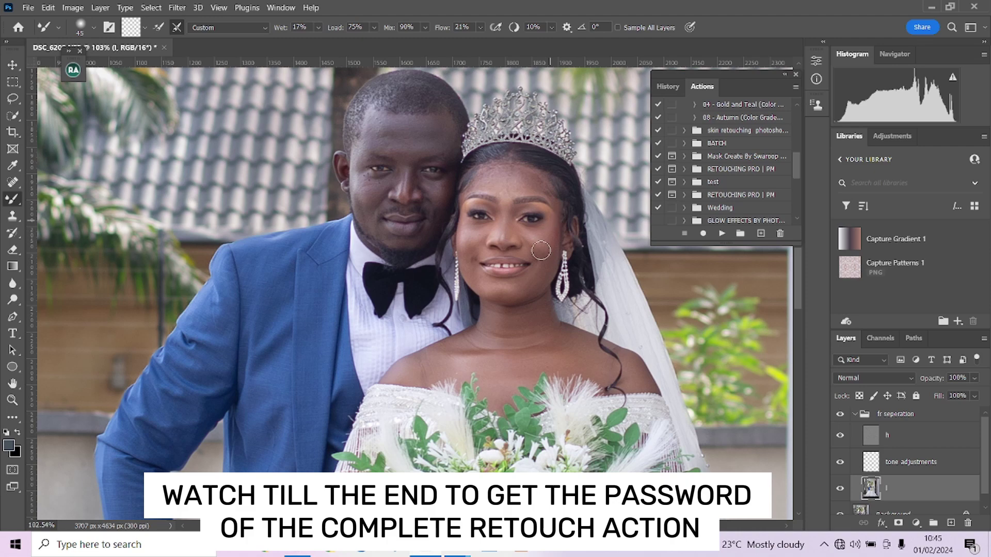
scroll(496, 201, "up", 2)
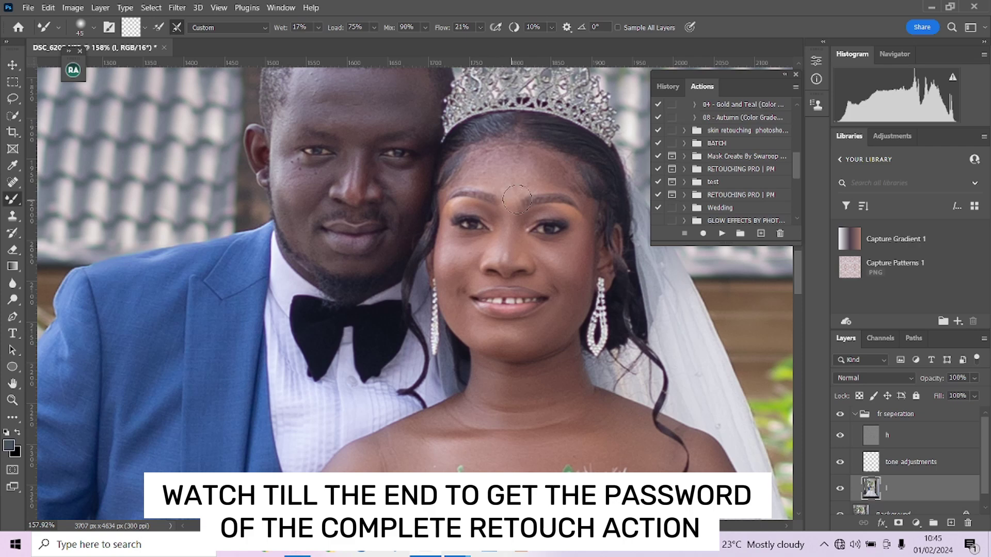
left_click_drag(500, 324, 501, 367)
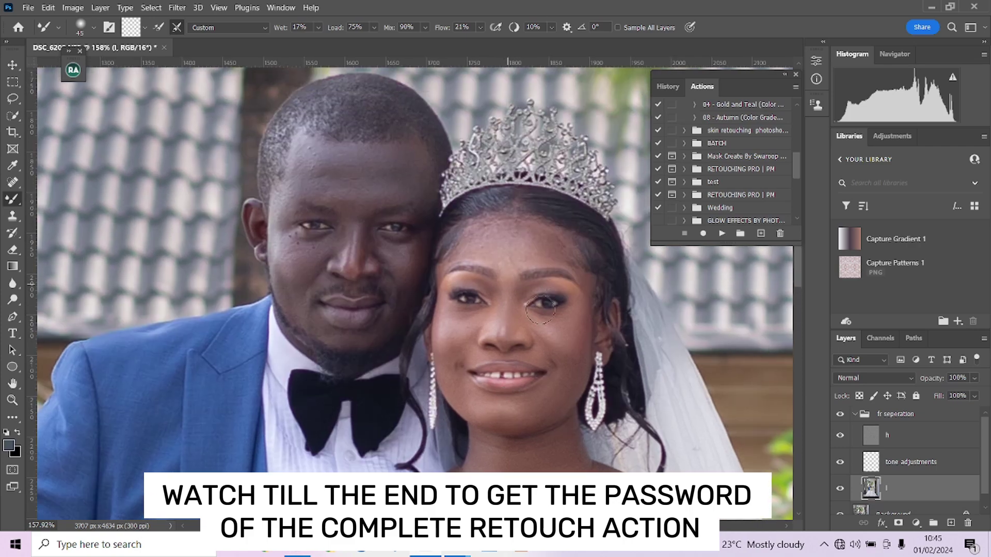
right_click(910, 503)
left_click(903, 468)
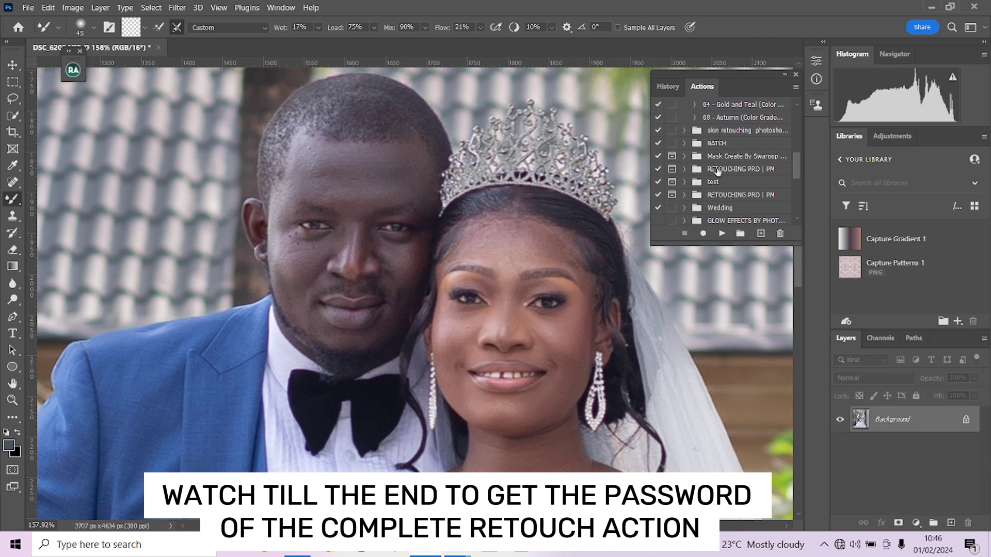
- Run the "skin smoothening" action, entering a Gaussian Blur radius of 6 pixels
scroll(727, 186, "down", 2)
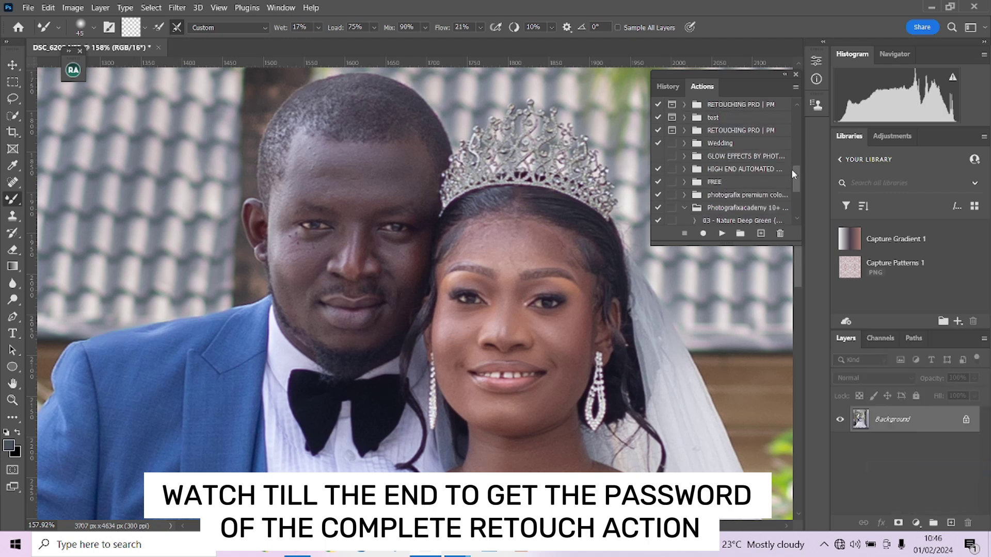
scroll(793, 171, "down", 5)
scroll(745, 145, "down", 1)
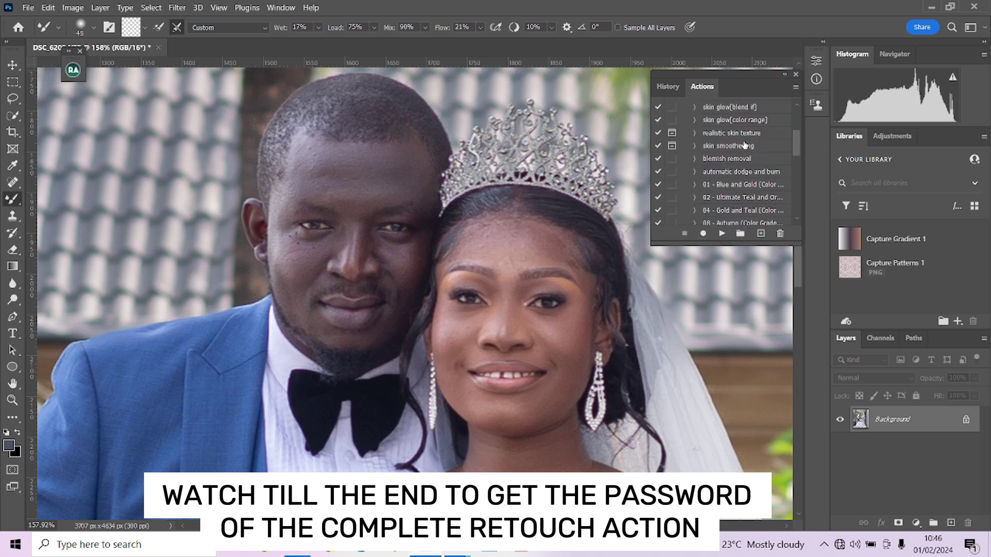
left_click(728, 147)
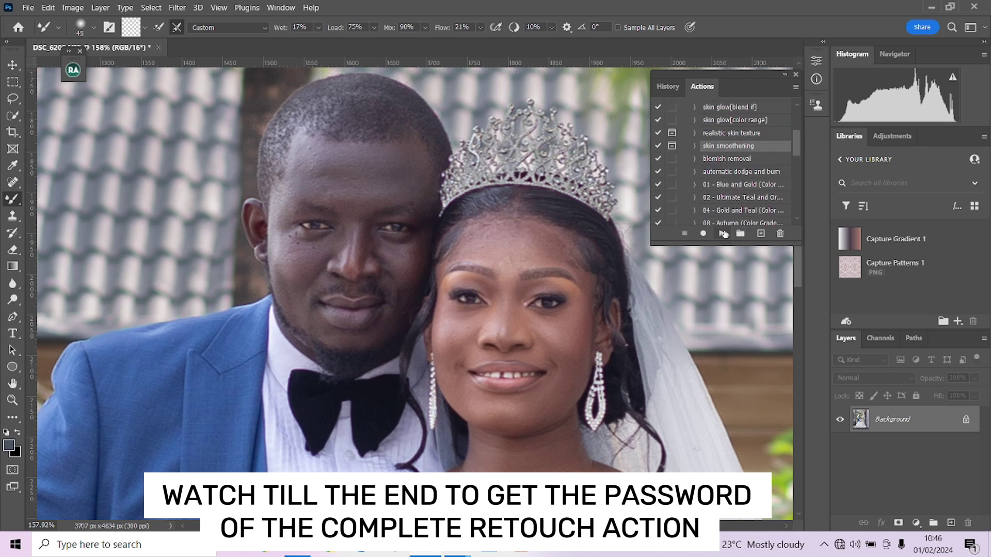
left_click(722, 234)
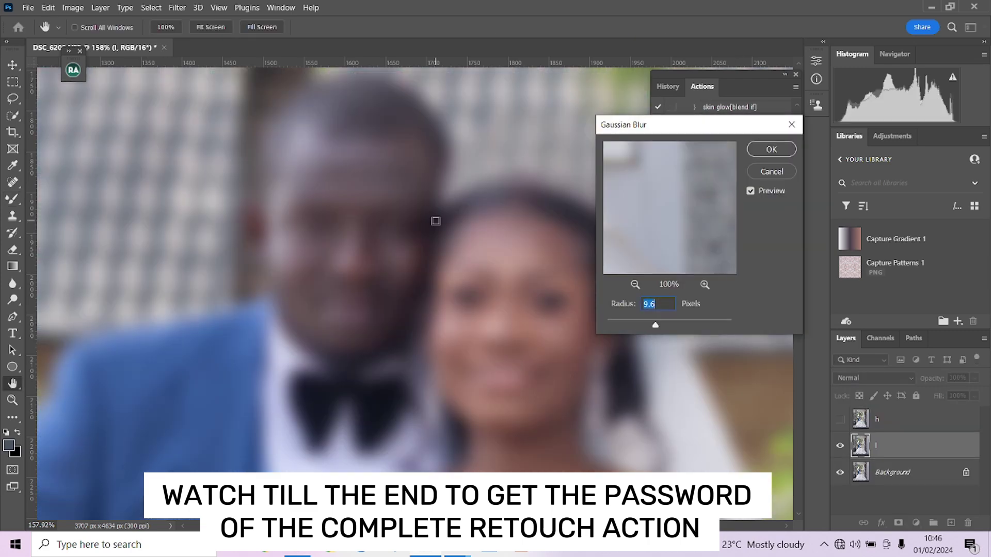
type("7")
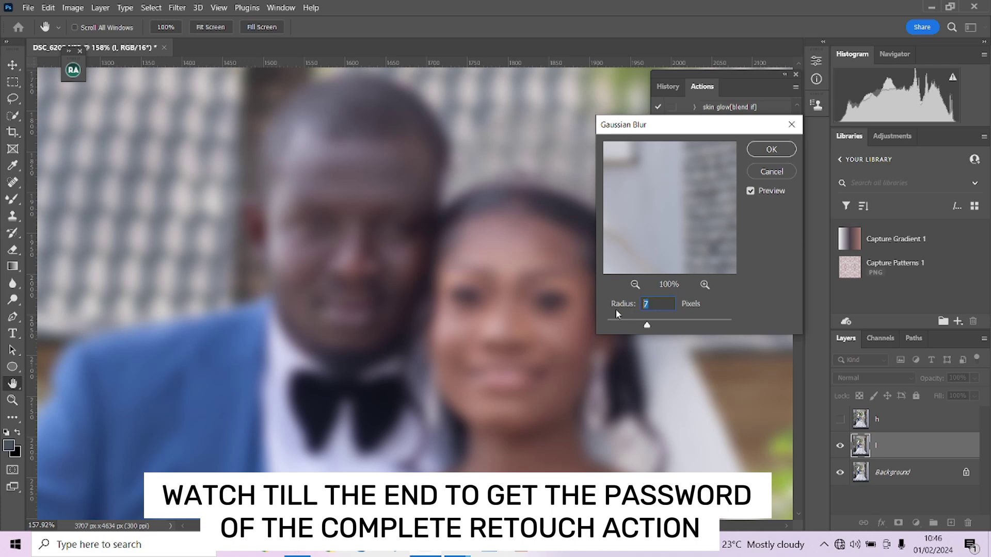
type("6")
left_click(771, 150)
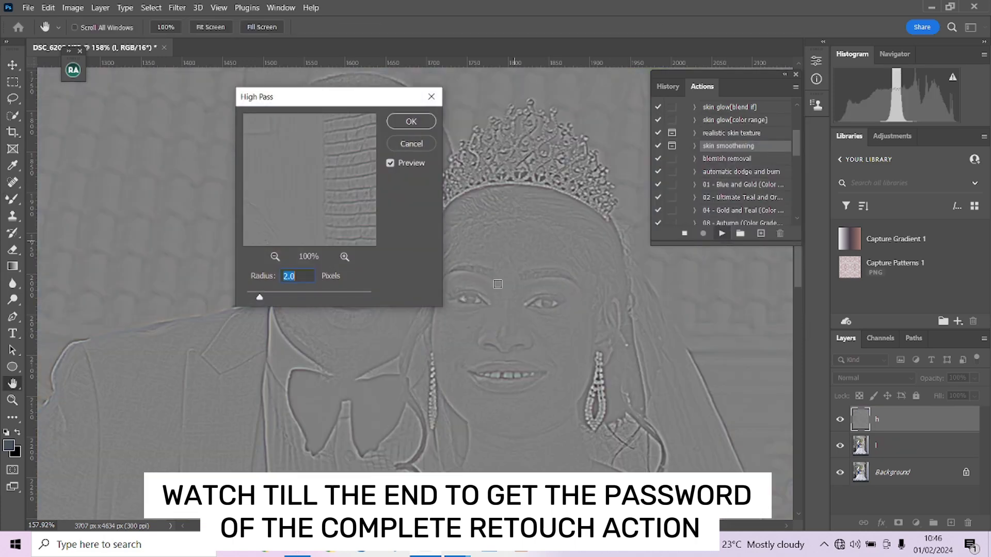
- Complete the smoothening action with a High Pass radius of 2.0 pixels and Dust & Scratches at radius 3, threshold 14
left_click_drag(328, 107, 199, 118)
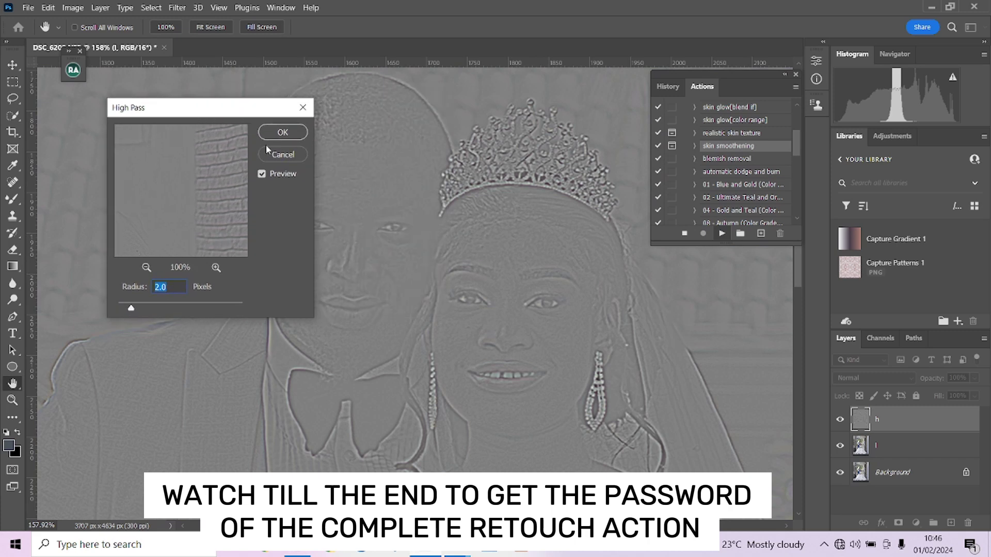
left_click(283, 132)
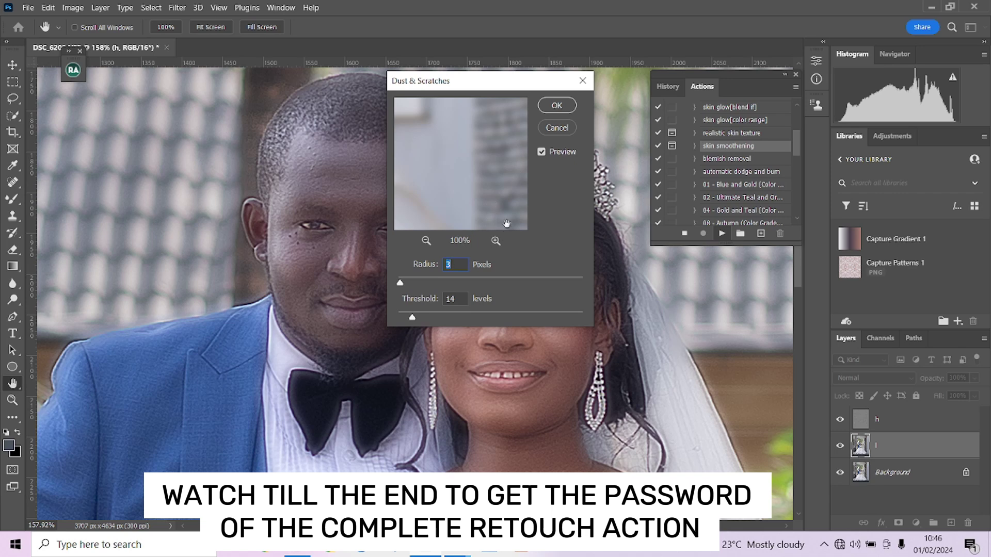
left_click(557, 106)
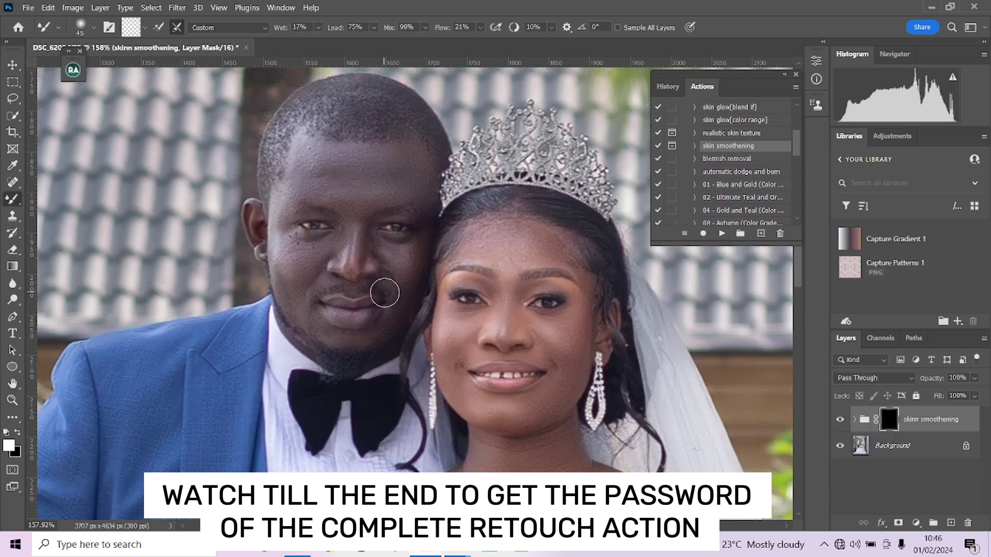
- Paint white on the smoothening group's mask over the groom's forehead with a soft Brush at 70% opacity
right_click(12, 200)
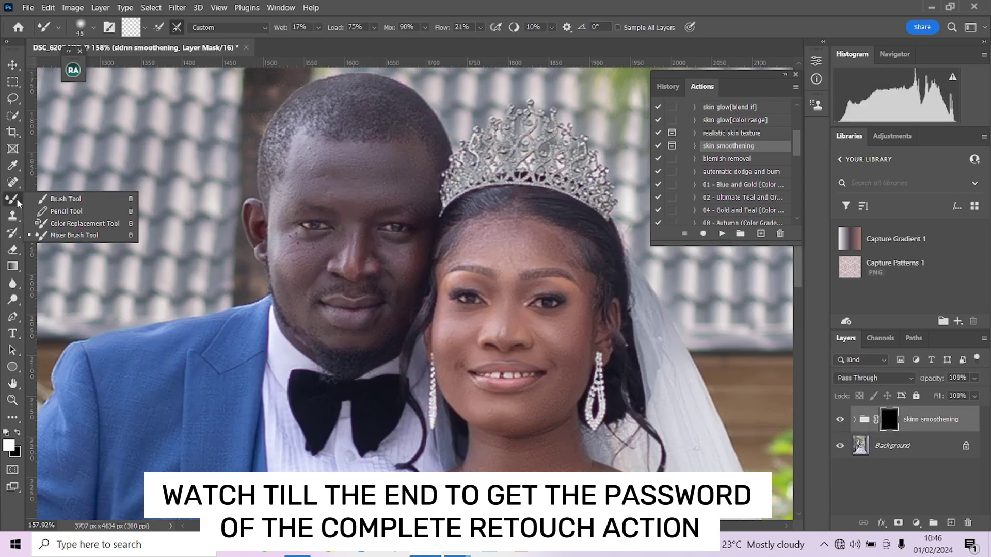
left_click(57, 201)
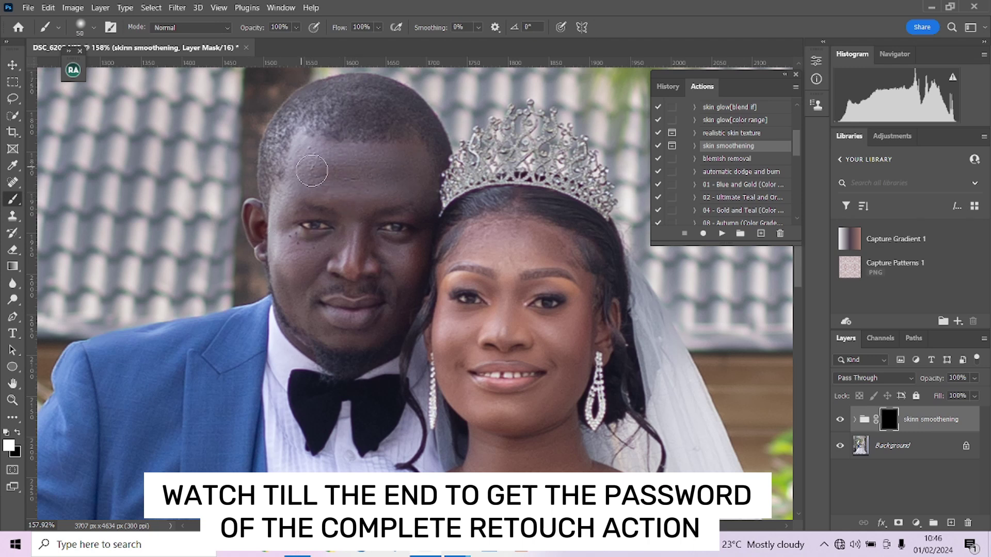
key("bracketleft")
scroll(331, 166, "up", 3)
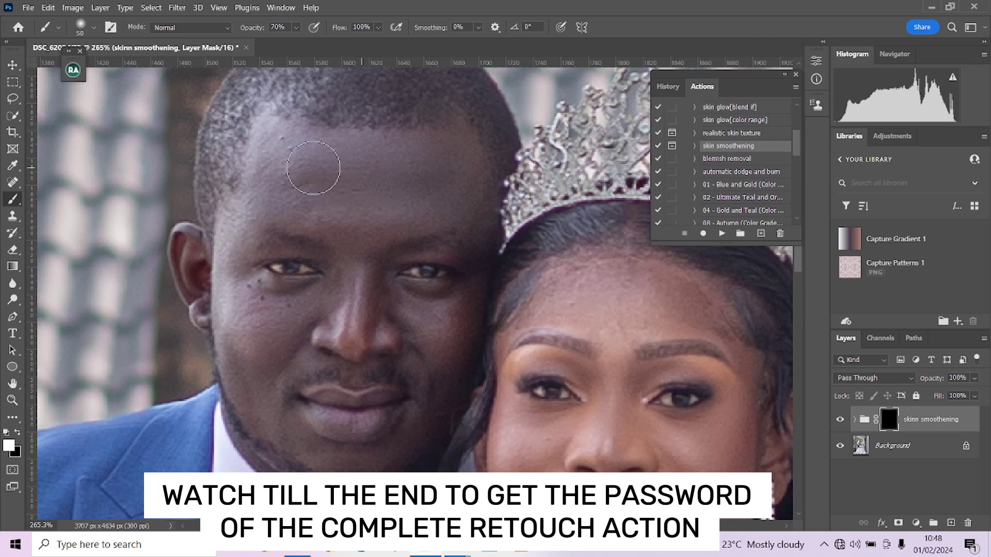
scroll(314, 168, "up", 2)
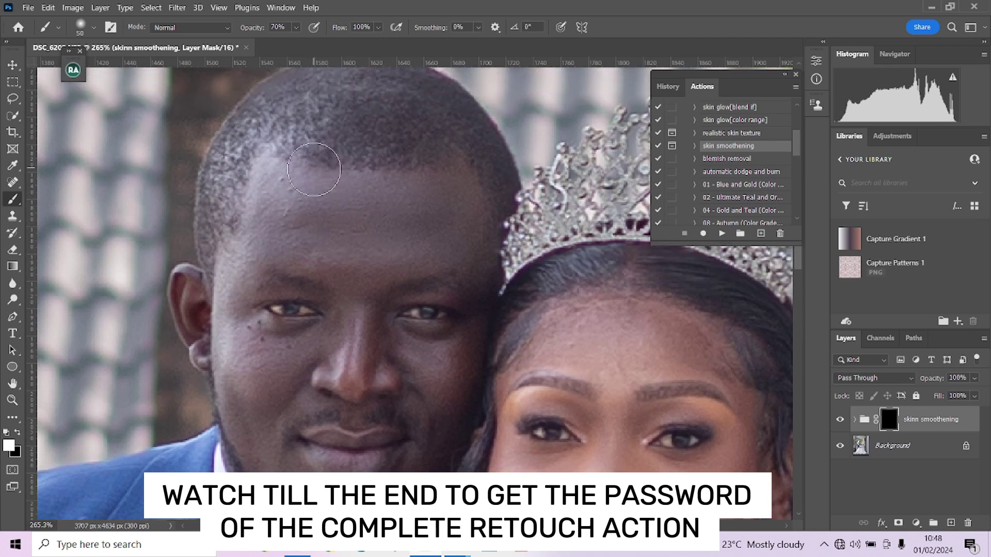
key("bracketleft")
key("bracketleft")
key("bracketleft")
mouse_move(423, 207)
left_mouse_down()
mouse_move(332, 228)
mouse_move(380, 257)
mouse_move(437, 243)
mouse_move(463, 188)
mouse_move(465, 248)
mouse_move(314, 247)
left_mouse_up()
- Reveal the smoothening across the groom's cheeks and lower face by painting the mask with 15 to 30-pixel brush tips
key("bracketleft")
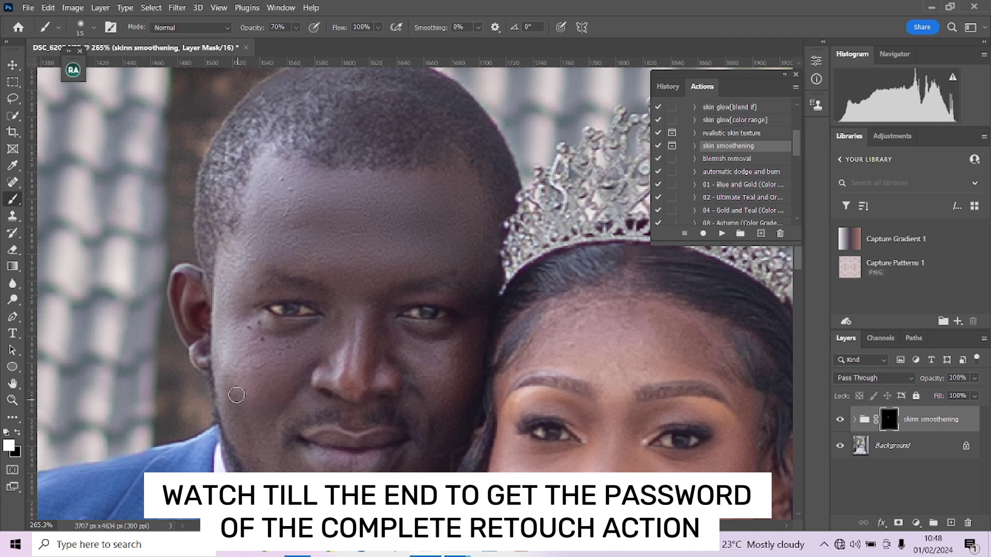
key("bracketleft")
left_click_drag(464, 332, 475, 332)
scroll(442, 353, "down", 1)
scroll(442, 352, "down", 1)
key("bracketright")
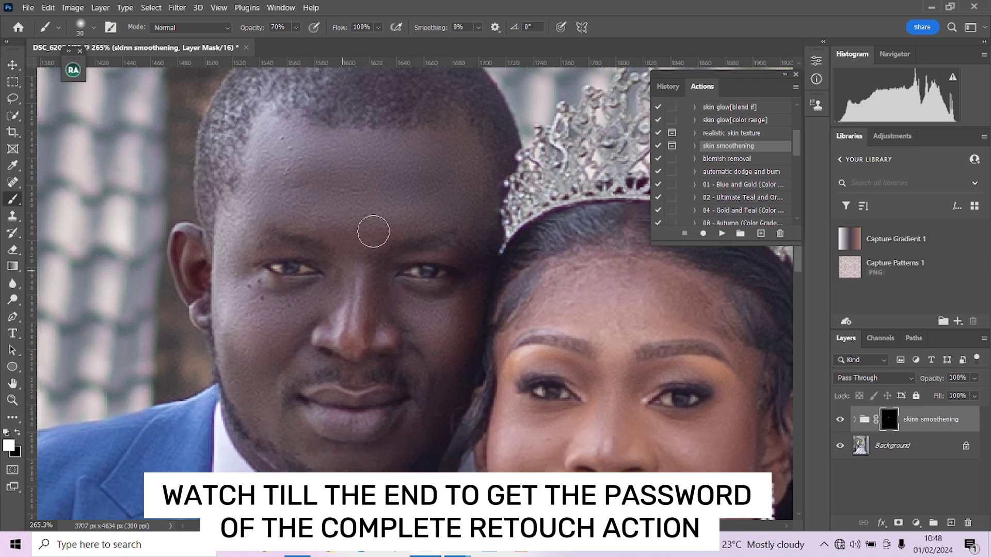
- Paint the smoothening mask over the bride's forehead and cheeks with 30 and 25-pixel brush tips
scroll(356, 248, "up", 2)
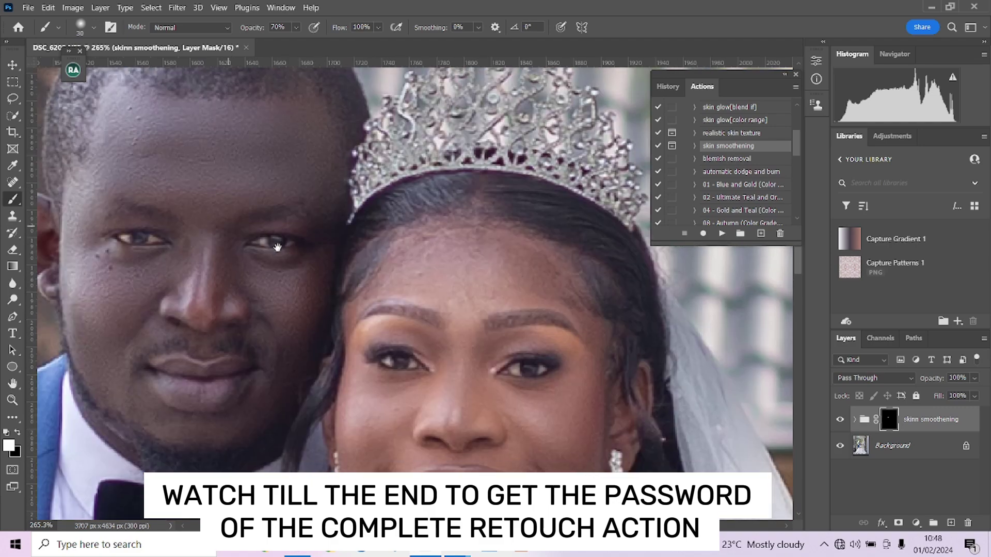
left_click_drag(442, 316, 285, 231)
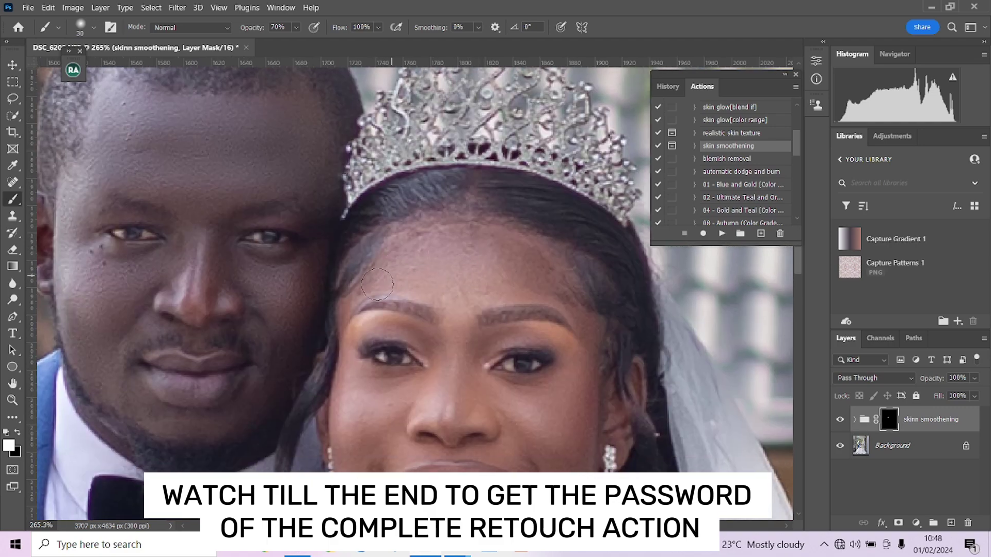
scroll(513, 268, "down", 4)
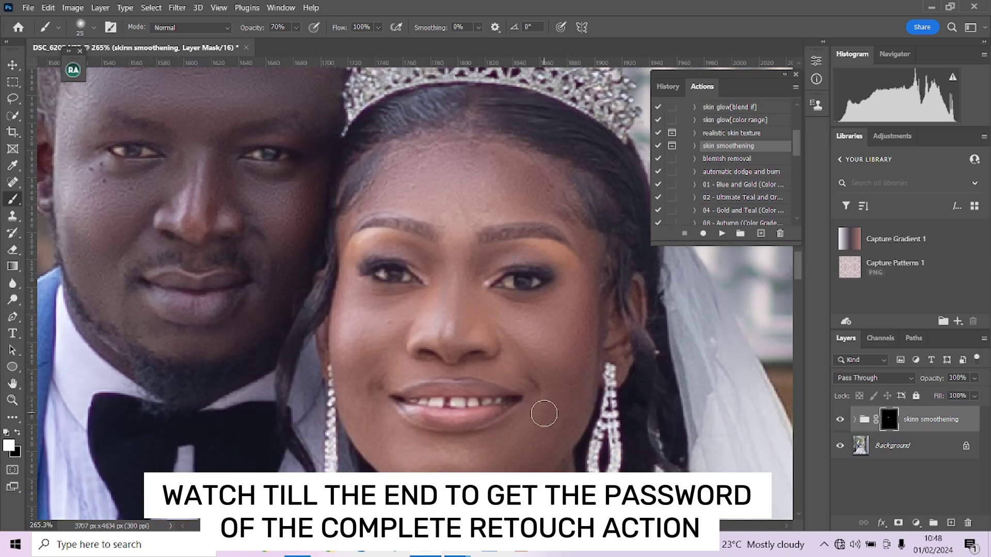
right_click(525, 407)
left_click(444, 226)
right_click(362, 322)
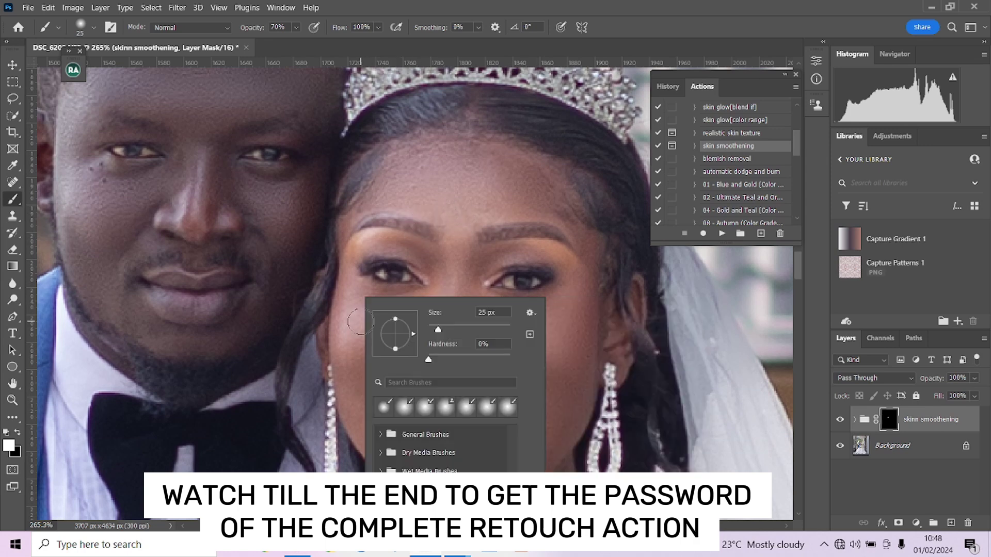
left_click(454, 192)
- Extend the smoothening mask around the bride's nose with a 15-pixel brush, and over her chin and neck at 30 pixels
key("bracketleft")
scroll(548, 239, "down", 5)
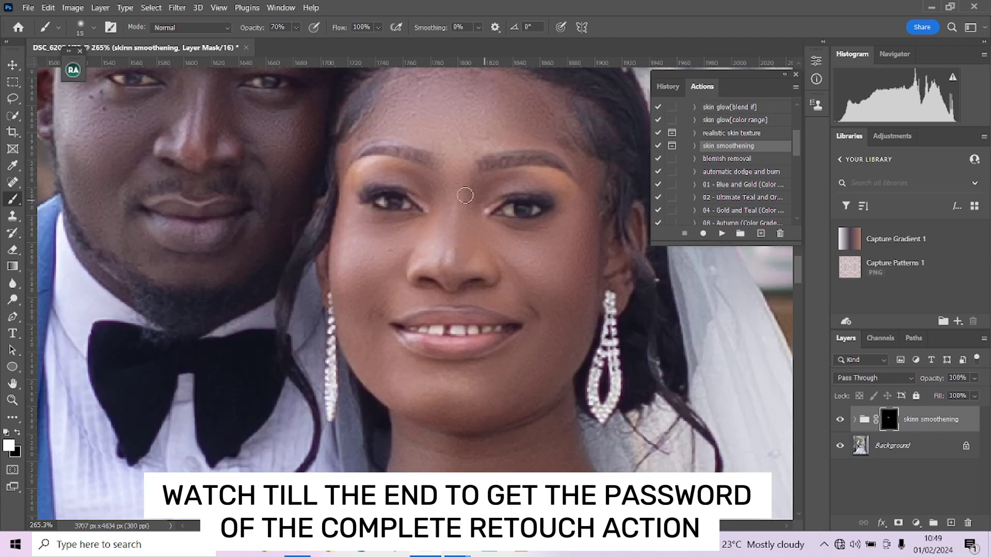
scroll(542, 340, "down", 1)
key("bracketright")
key("bracketright")
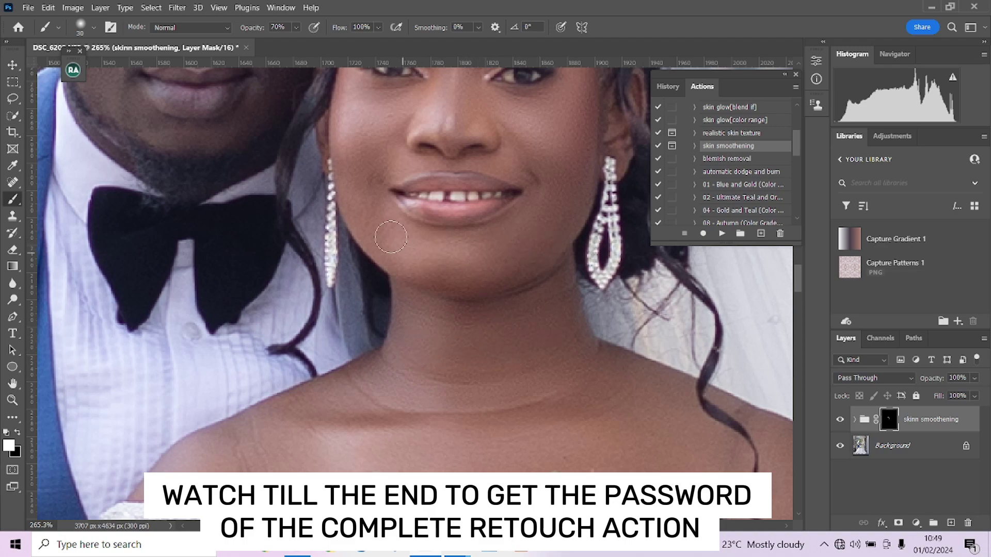
- Paint the smoothening mask over the bride's arm and hands below the bouquet with 39 and 26-pixel brush tips
scroll(443, 289, "down", 5)
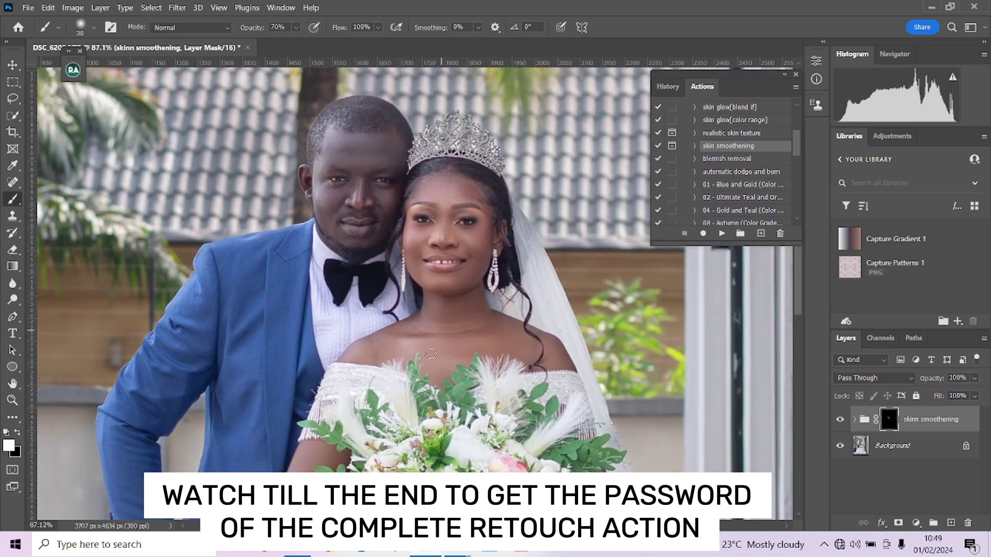
scroll(393, 258, "down", 5)
scroll(342, 267, "up", 3)
scroll(349, 252, "up", 2)
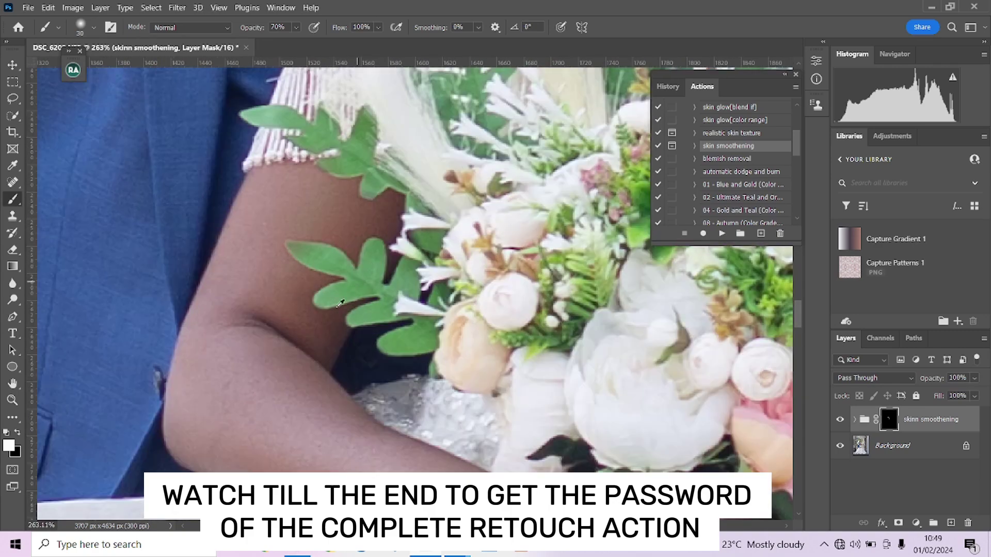
scroll(340, 305, "down", 3)
scroll(432, 222, "up", 2)
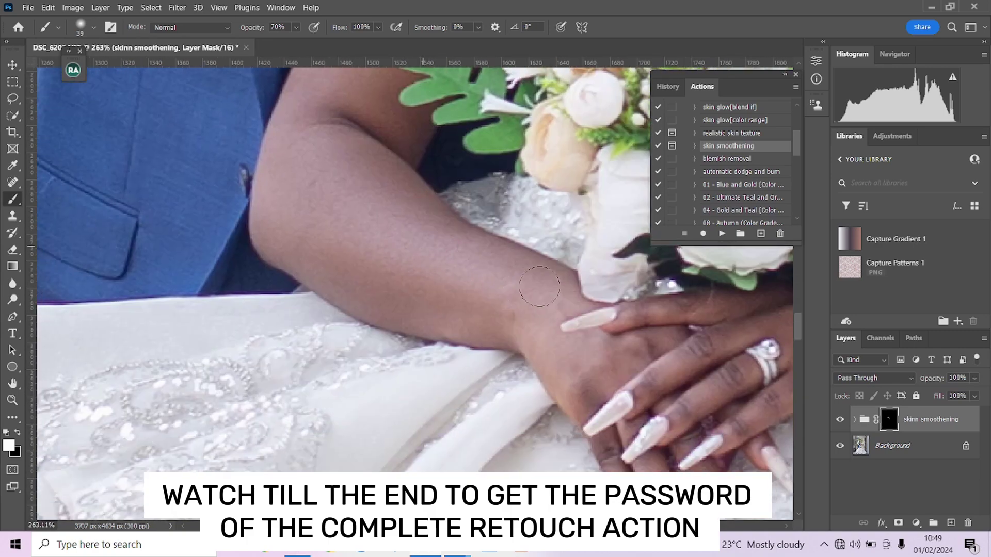
right_click(283, 181)
key("Return")
right_click(568, 310)
key("Return")
- Check the smoothed skin across the couple and touch up the mask on the groom's cheek with a 26-pixel brush
scroll(522, 341, "down", 4)
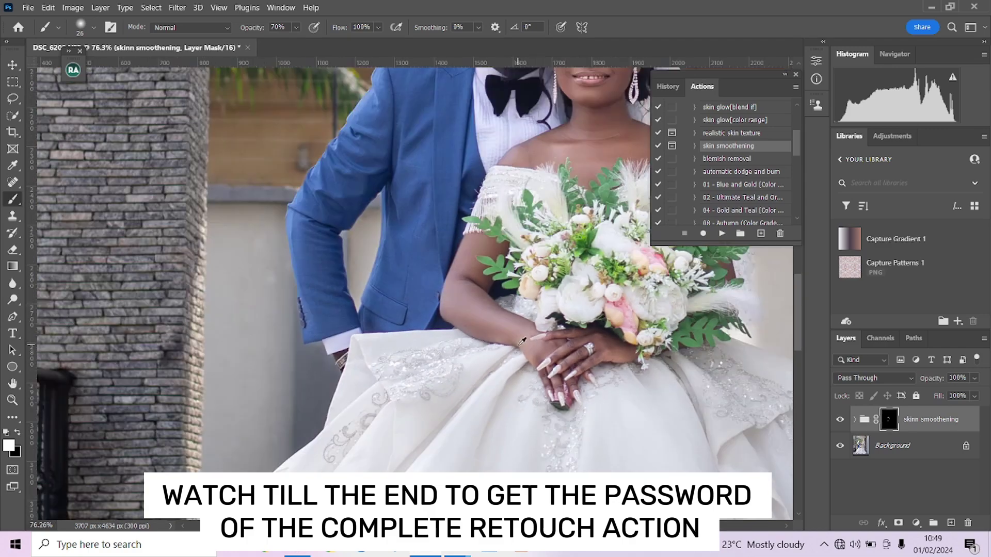
scroll(523, 341, "up", 3)
scroll(491, 330, "down", 3)
scroll(446, 315, "up", 5)
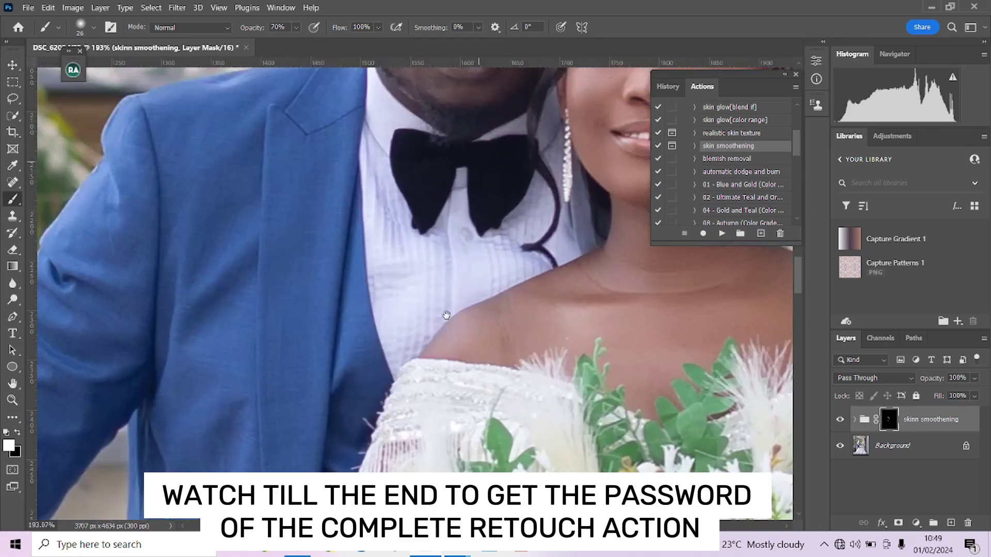
left_click_drag(446, 315, 397, 232)
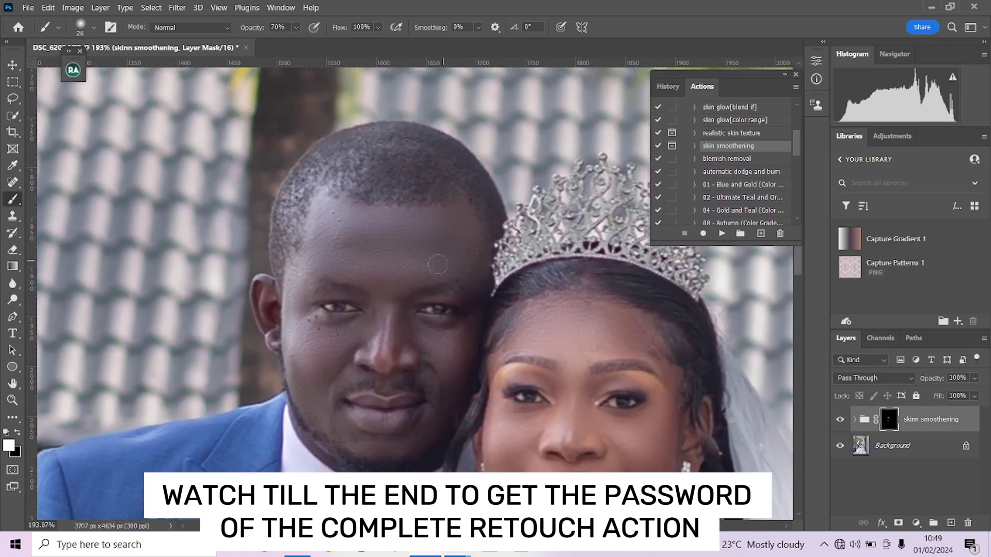
left_click_drag(296, 300, 306, 363)
scroll(430, 299, "down", 3)
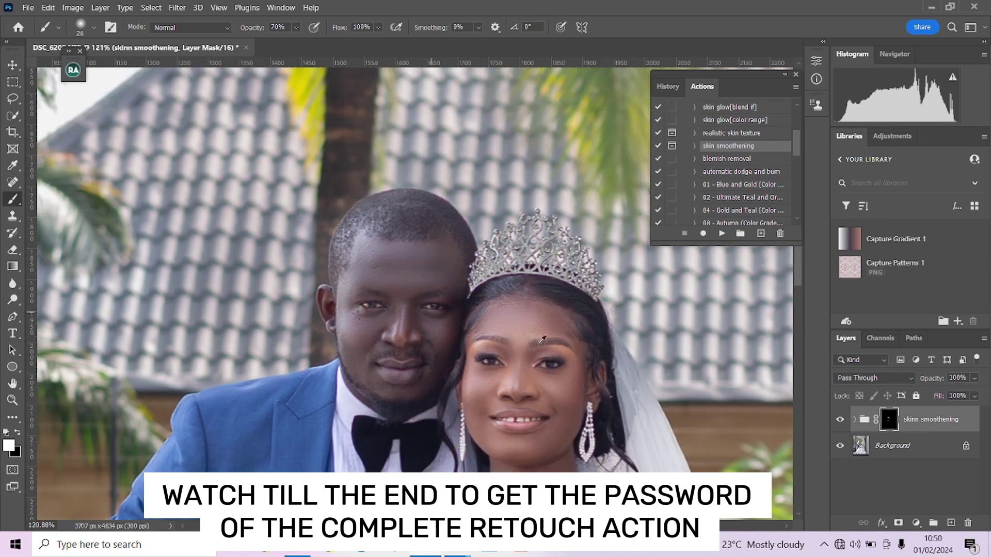
- Flatten the image into the Background layer and run the "automatic dodge and burn" action on it
right_click(927, 443)
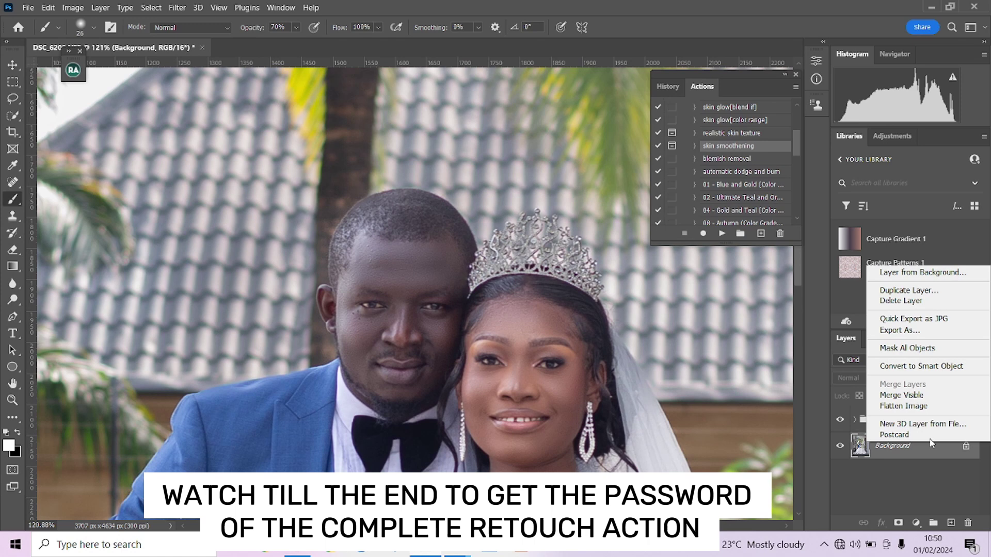
left_click(931, 408)
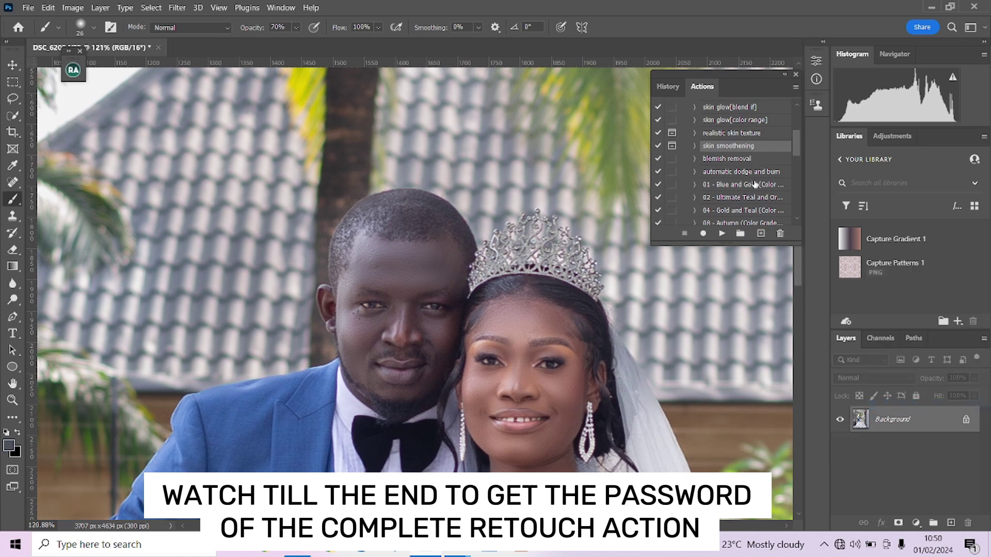
left_click(743, 173)
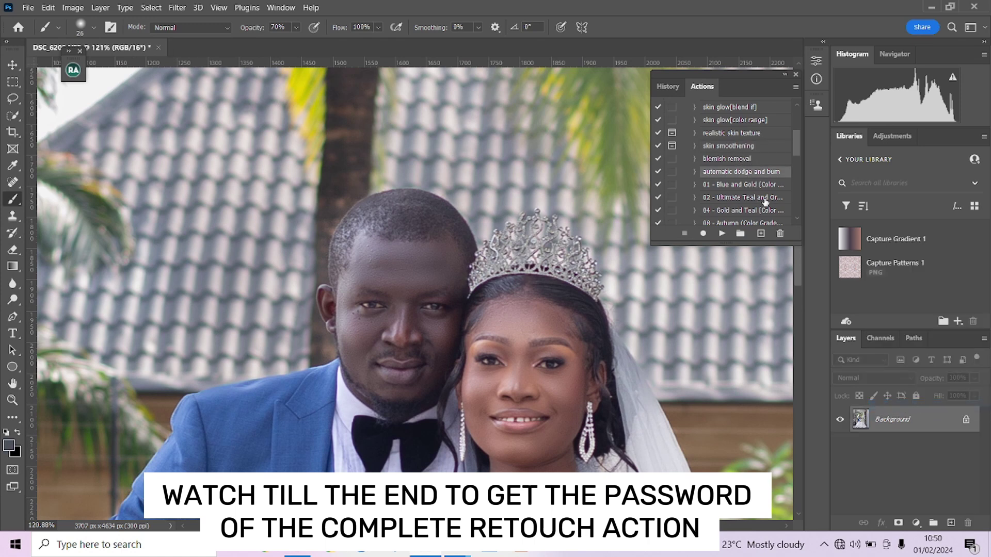
left_click(721, 234)
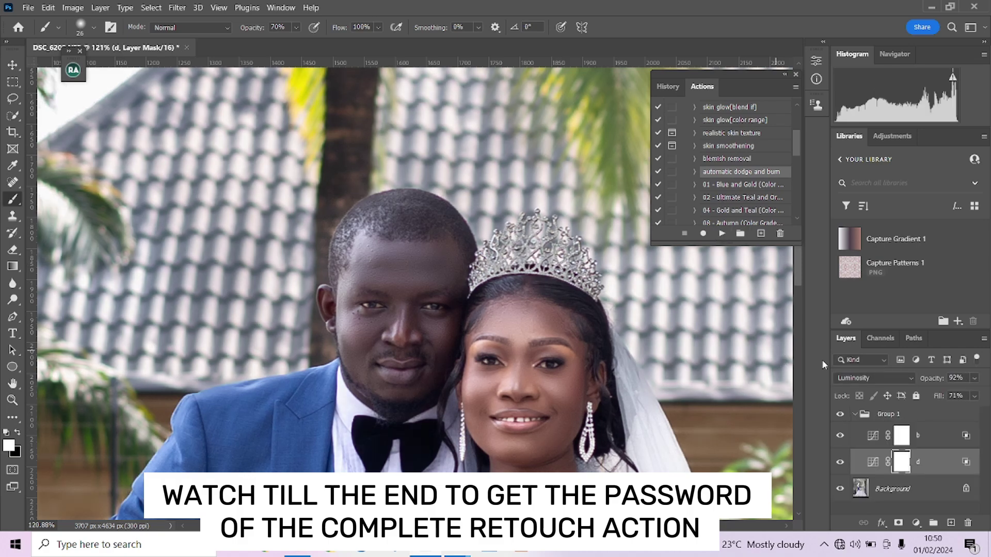
- Compare the portrait with and without the dodge-and-burn group, both in full view and close up on the couple
scroll(554, 331, "down", 5)
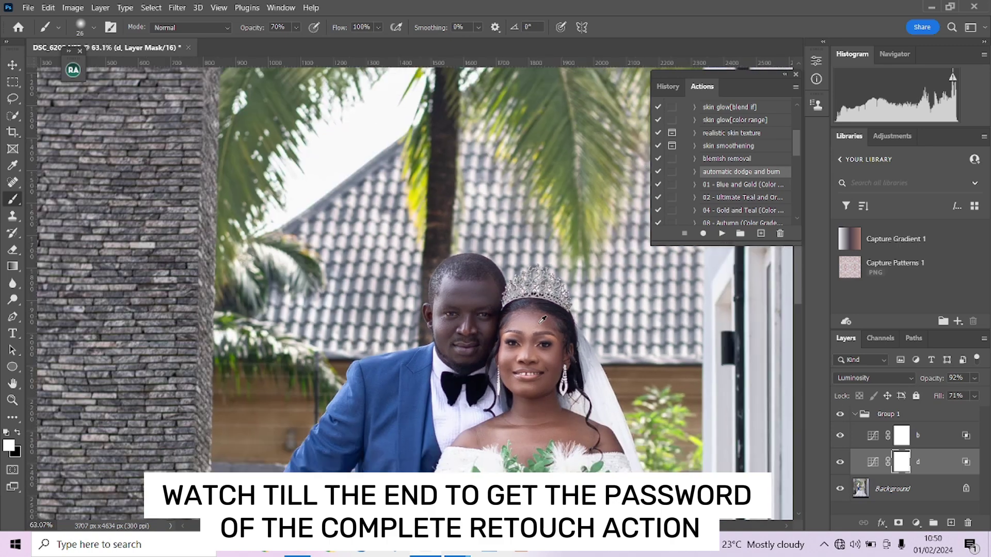
scroll(500, 215, "up", 1)
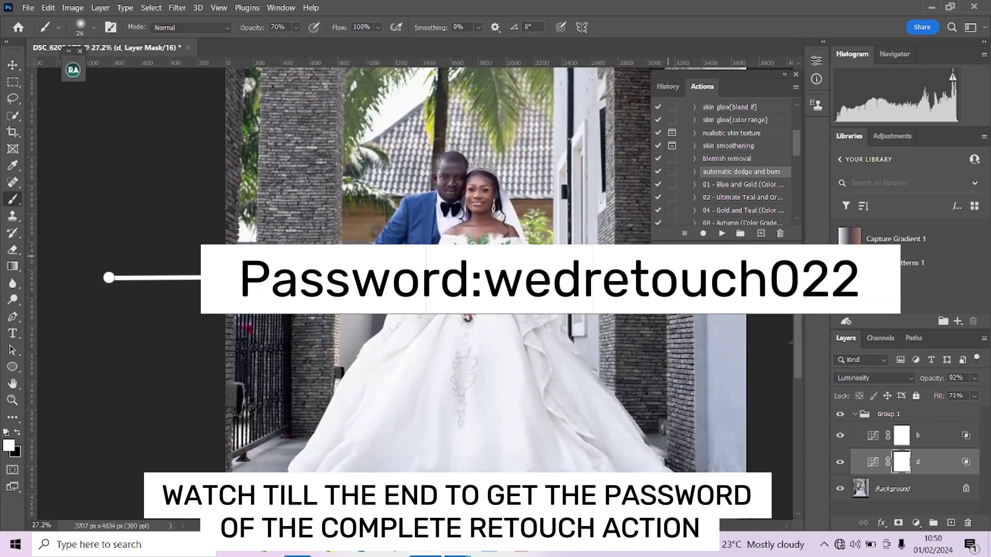
left_click(840, 414)
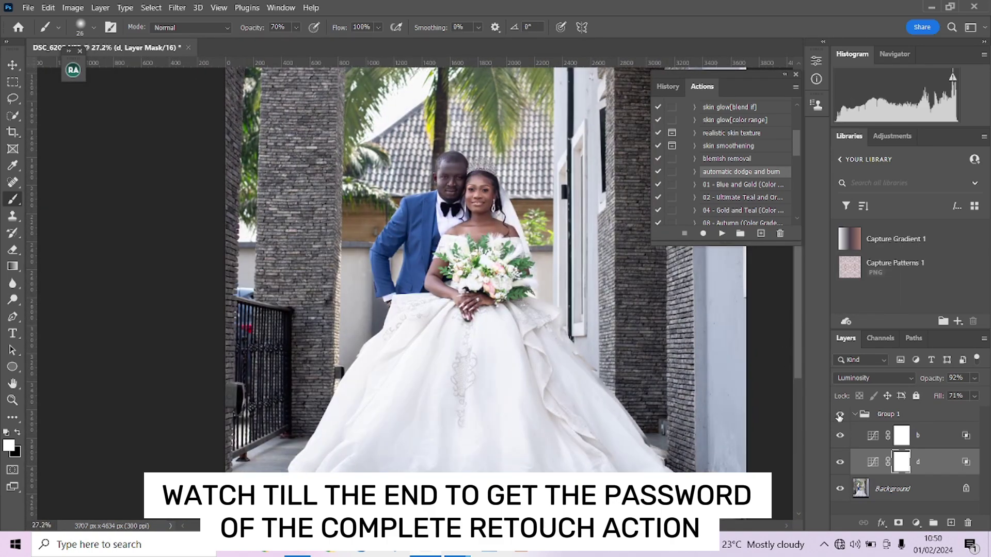
left_click(840, 414)
left_click(840, 415)
scroll(443, 207, "up", 5)
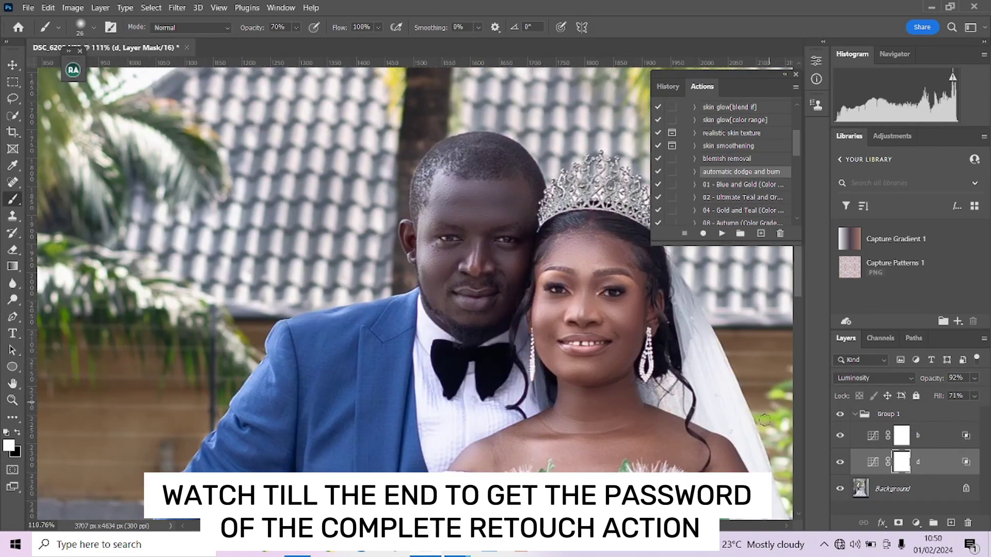
left_click(840, 414)
left_click(840, 415)
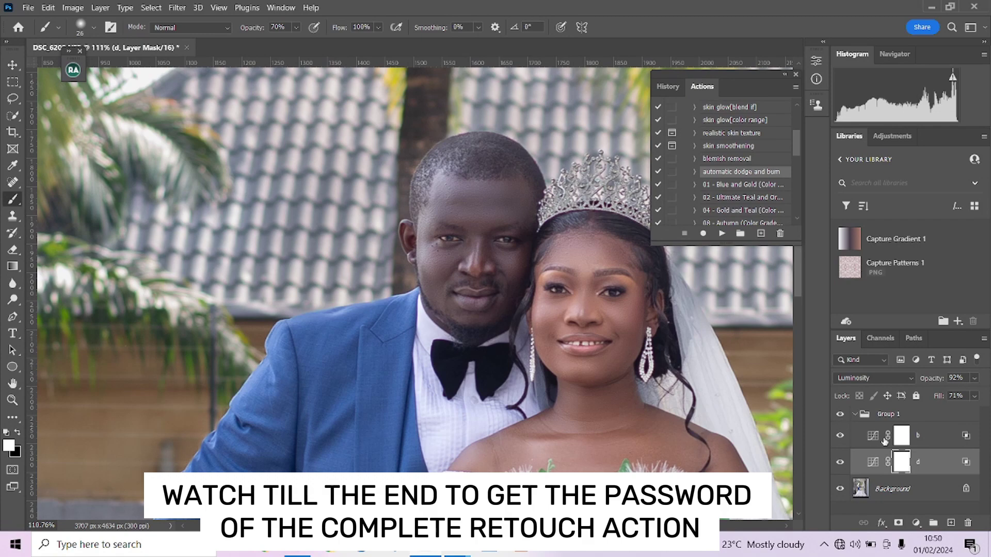
- Add a Curves adjustment above layer d, brighten the tones sampled from the groom's face, and invert its mask to black
left_click(917, 523)
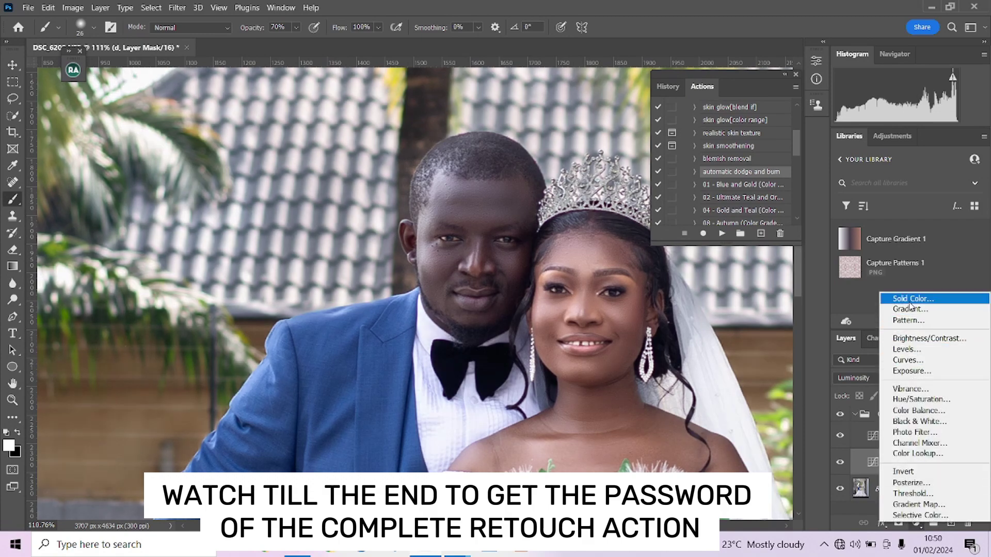
left_click(913, 360)
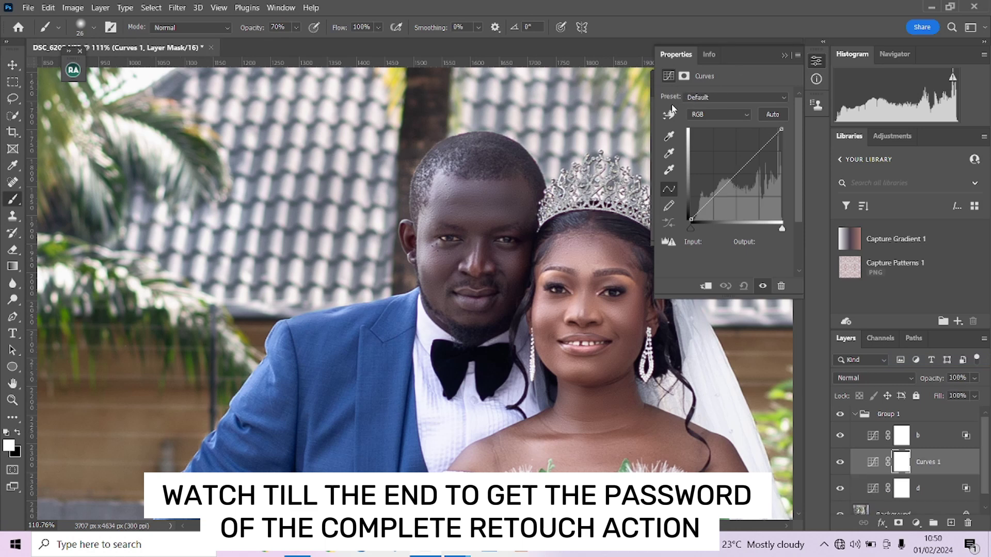
left_click(668, 114)
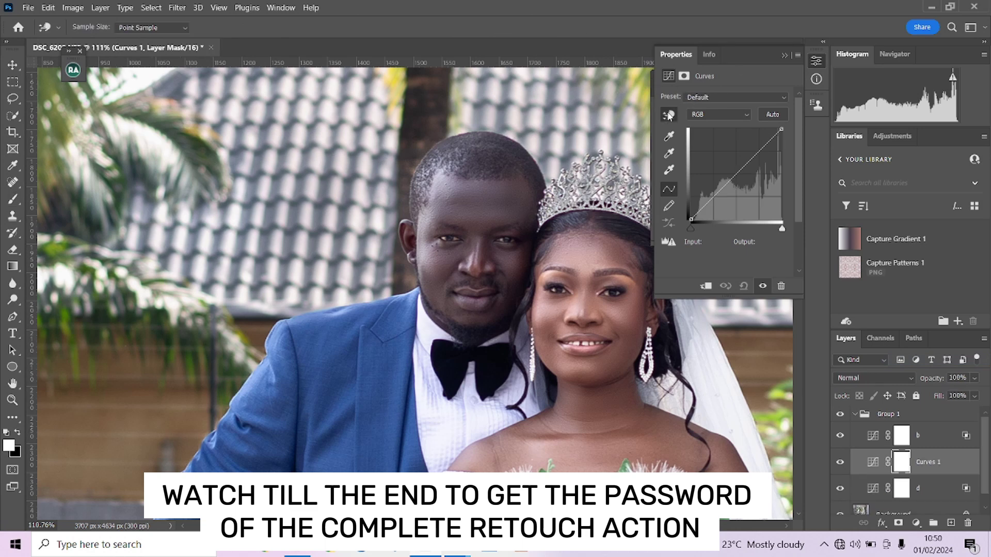
left_click(457, 274)
left_click_drag(457, 273, 458, 265)
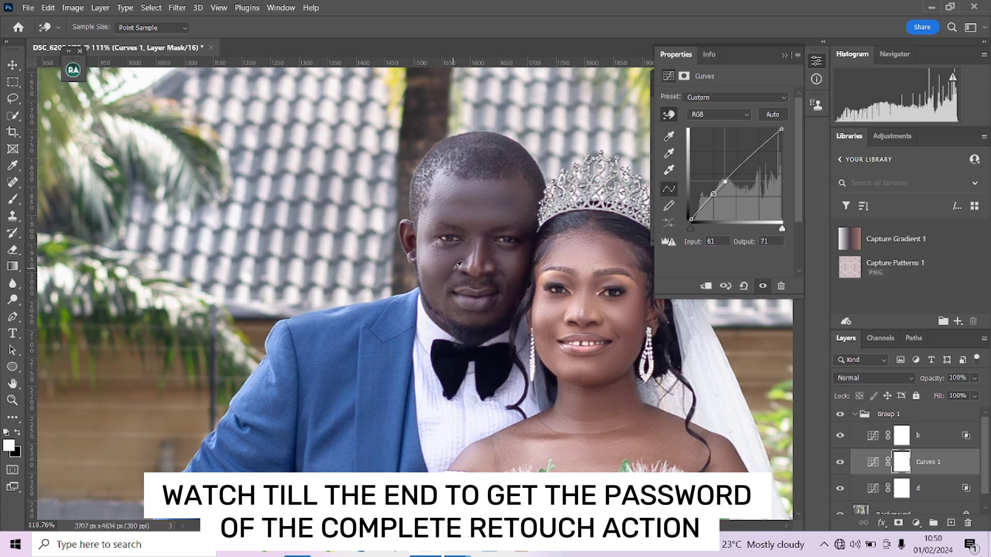
key("ctrl+i")
- Paint white on the Curves mask over the groom's face with 101 and 69-pixel brush tips at 70% opacity
key("b")
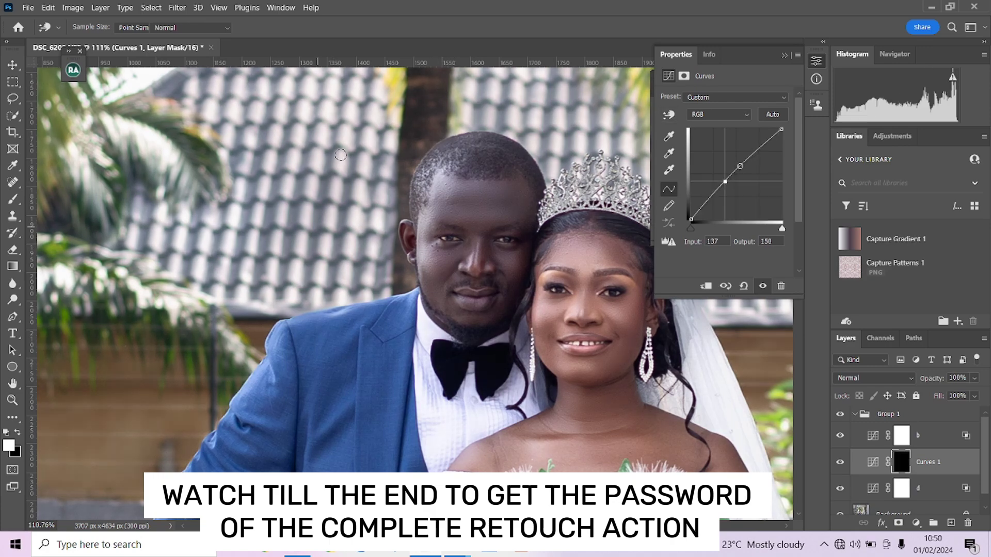
mouse_move(442, 242)
left_mouse_down()
mouse_move(471, 223)
mouse_move(440, 258)
mouse_move(478, 296)
left_mouse_up()
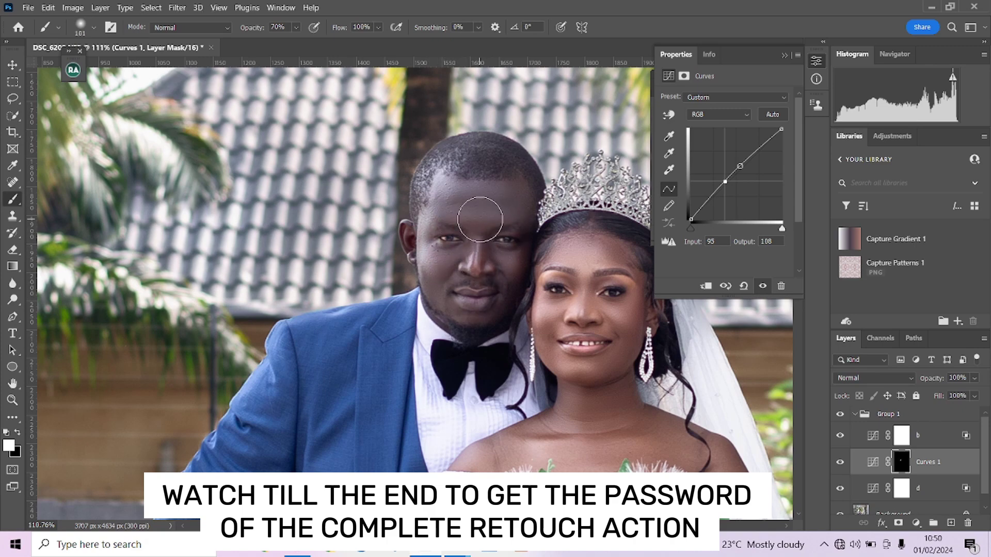
scroll(485, 207, "up", 3)
left_click_drag(483, 222, 464, 225)
scroll(523, 265, "down", 6)
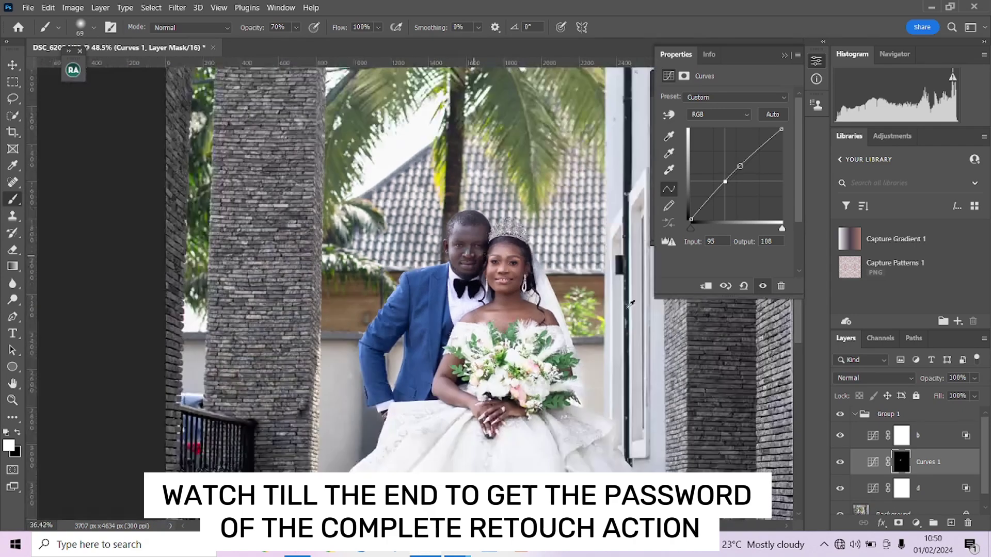
- Flatten the dodge-and-burn group and Curves adjustment into the Background layer
scroll(524, 264, "down", 2)
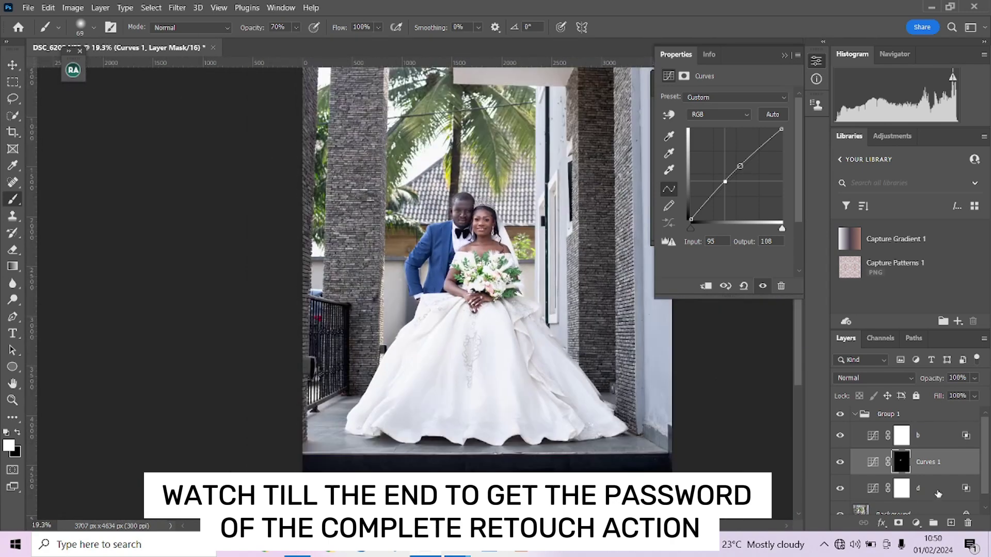
scroll(938, 491, "down", 1)
right_click(912, 503)
left_click(924, 470)
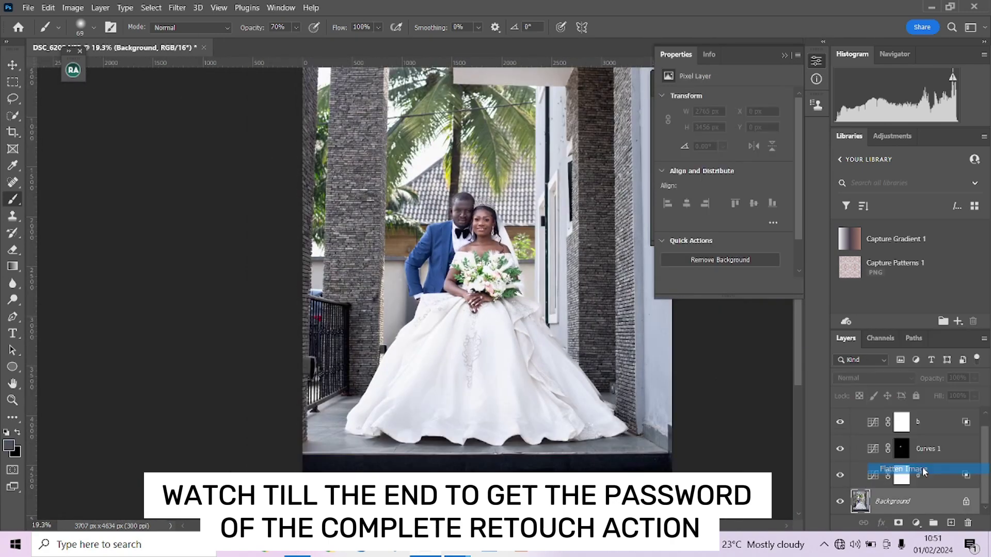
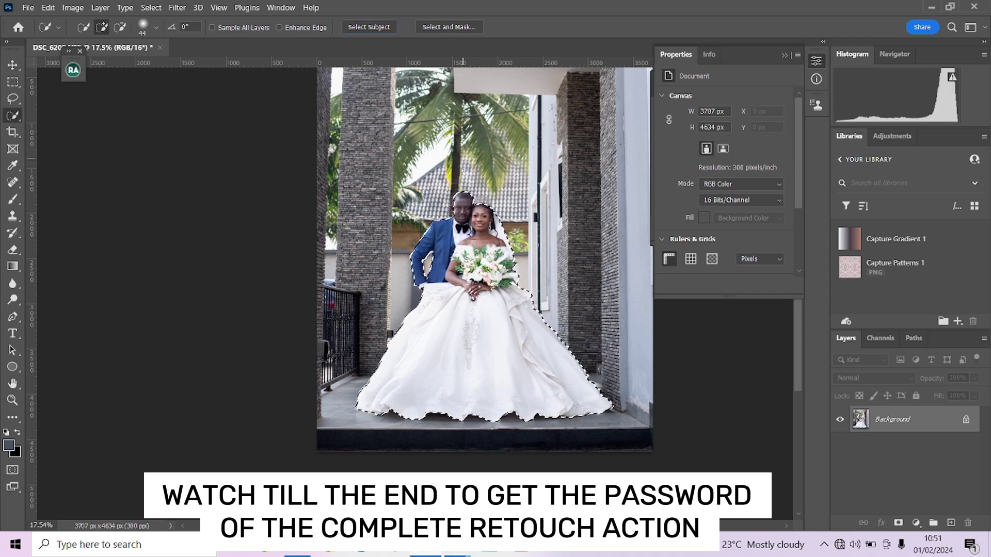
right_click(453, 221)
left_click(496, 229)
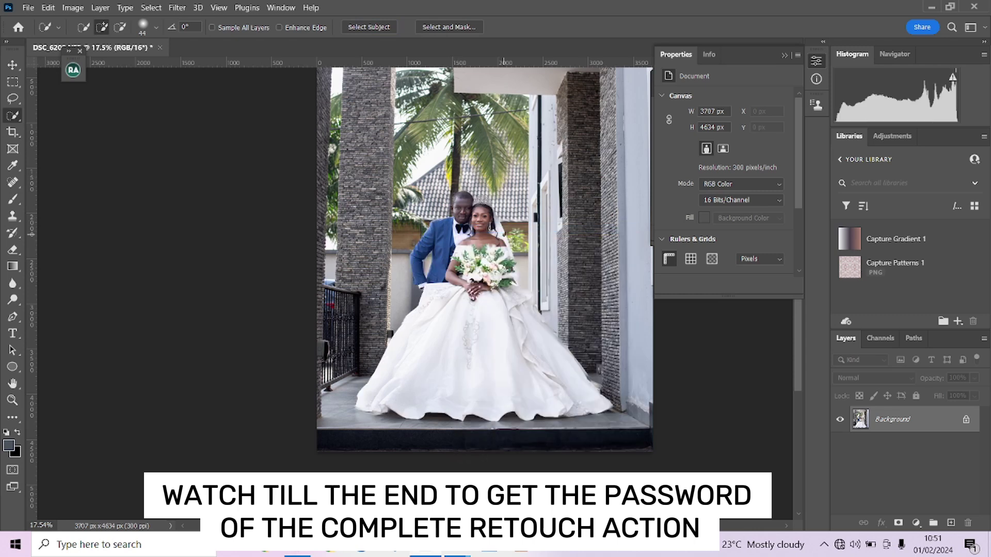
right_click(520, 258)
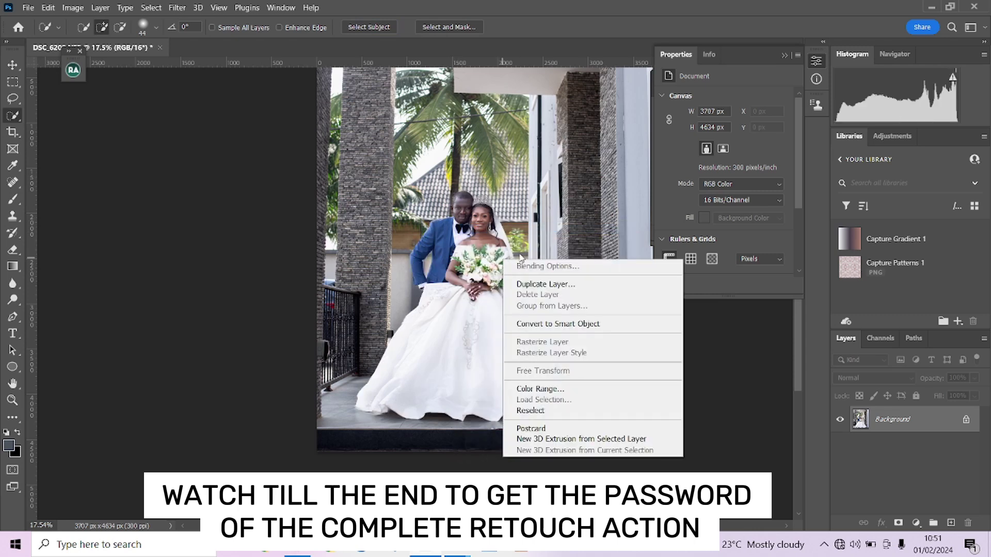
left_click(618, 243)
key("ctrl+z")
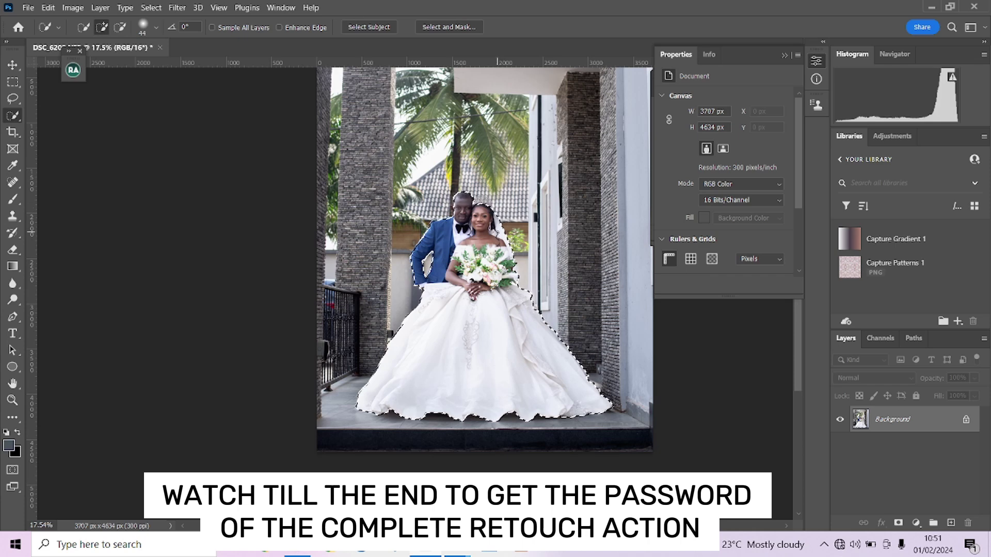
- Invert the selection of the couple, duplicate the Background layer, and cut the selected surroundings from the copy onto a new layer
right_click(499, 233)
left_click(565, 253)
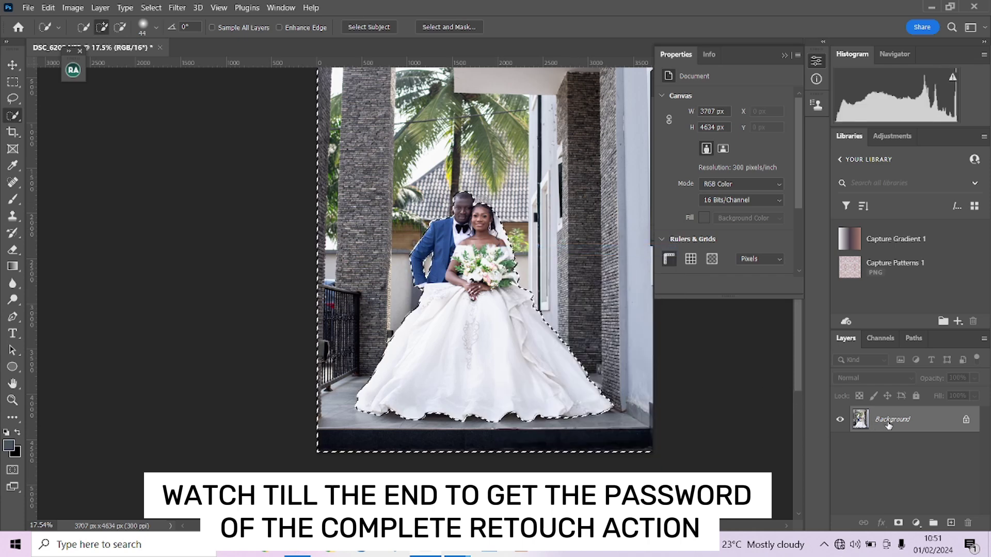
left_click_drag(898, 419, 952, 521)
right_click(493, 282)
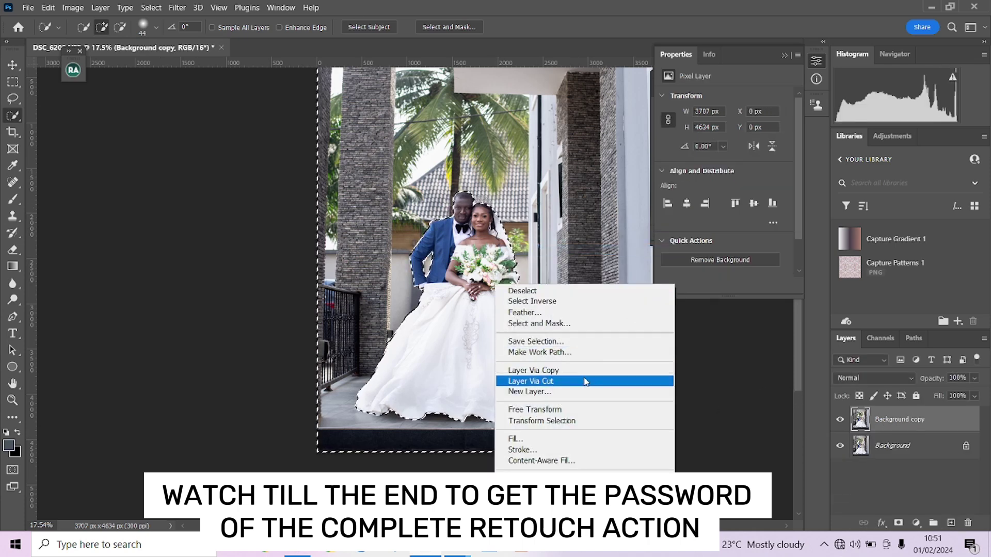
left_click(532, 381)
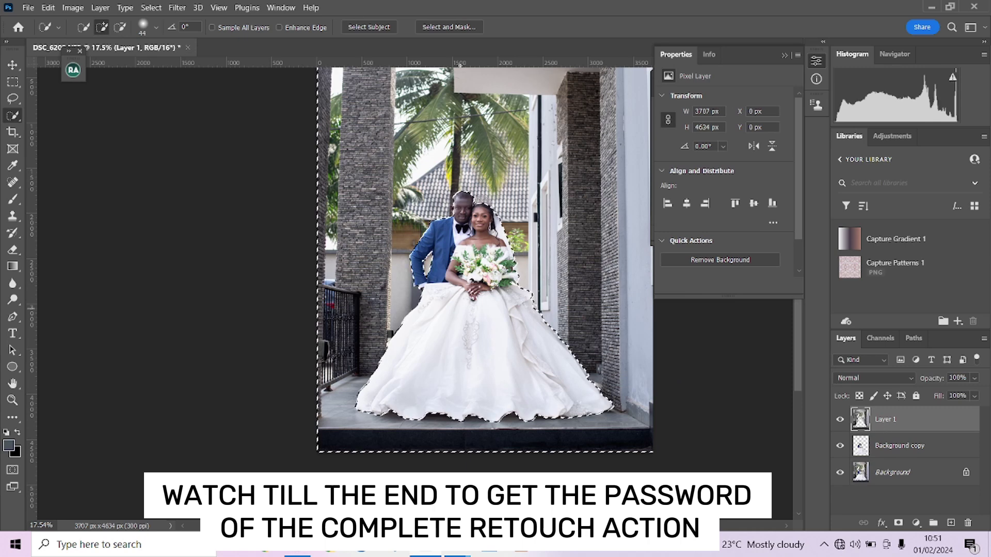
- Start a Tilt-Shift blur on Layer 1 and place its centre near the hem of the wedding dress
left_click(178, 7)
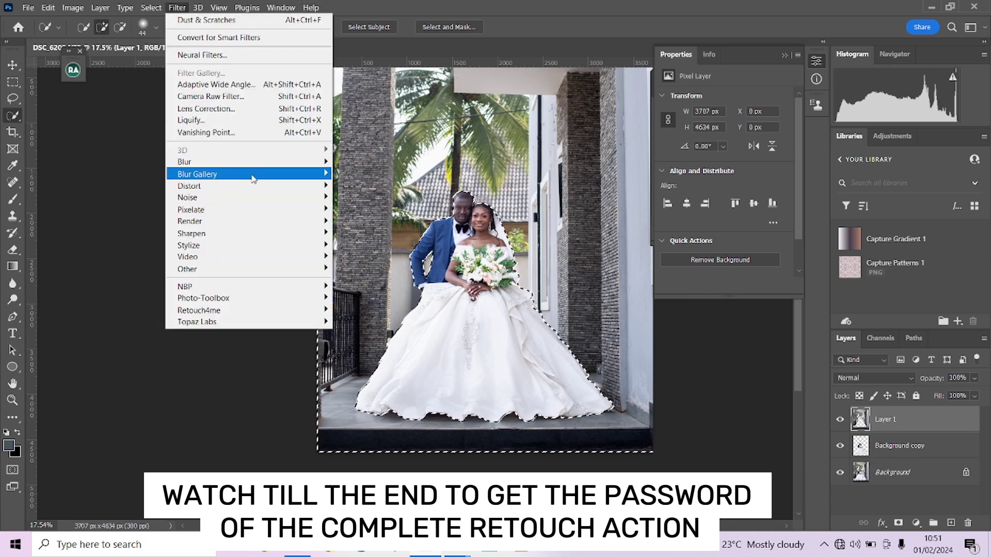
mouse_move(253, 179)
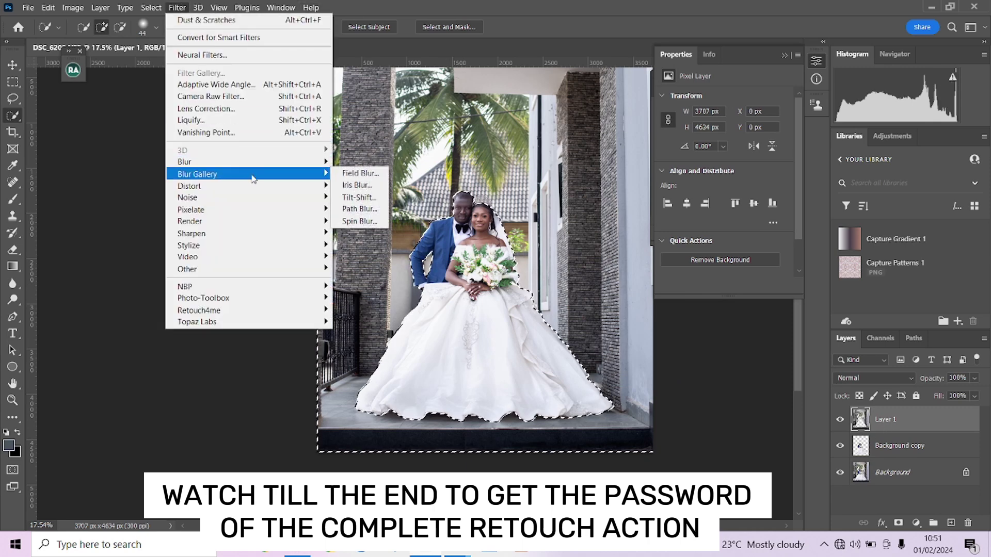
left_click(361, 198)
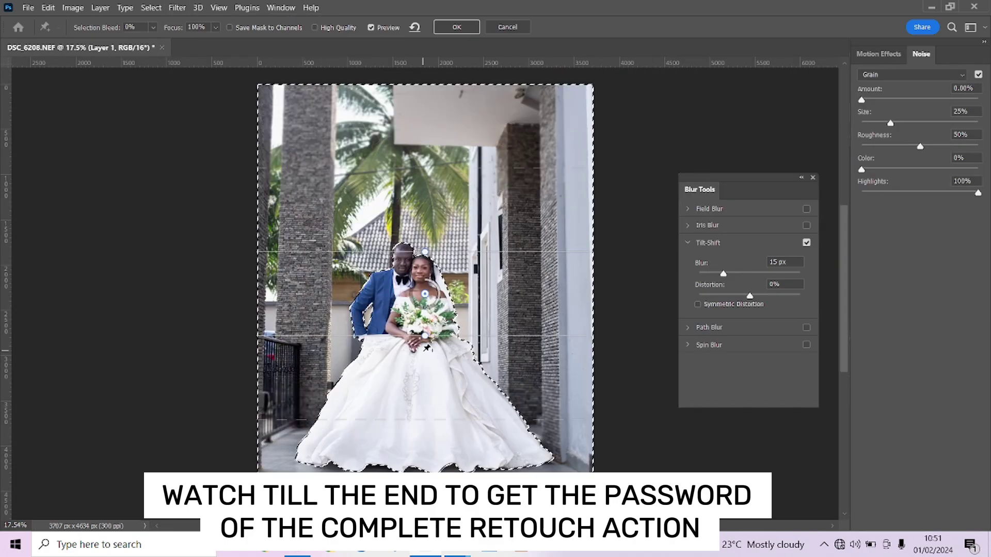
left_click_drag(425, 293, 427, 463)
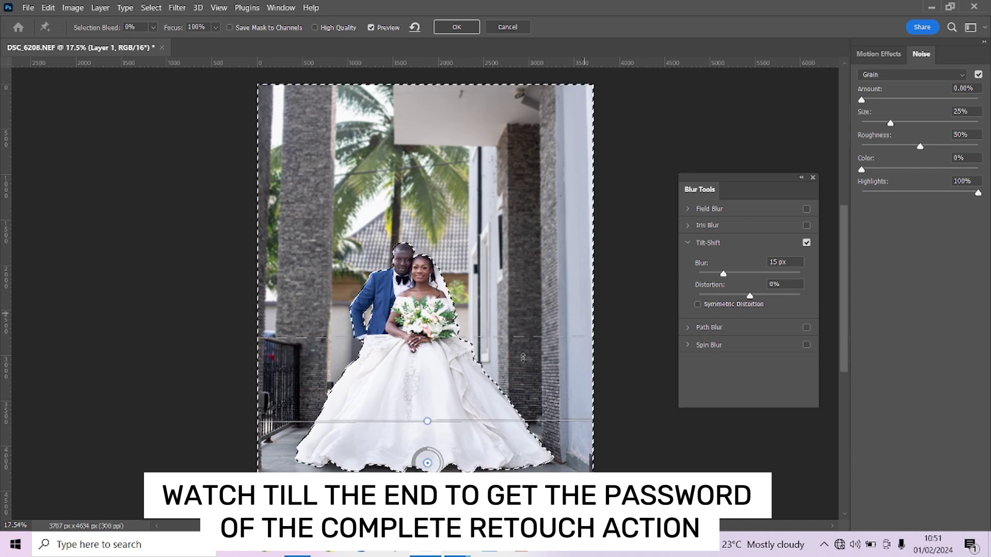
- Set the Tilt-Shift blur to 46 px, narrow its focus zone toward the hem, apply it, and deselect
left_click(734, 273)
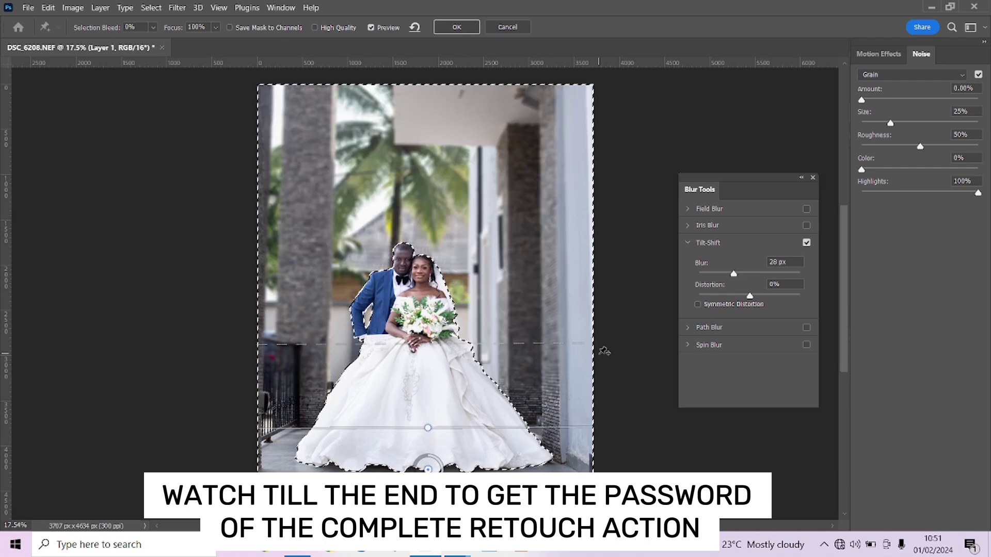
left_click_drag(733, 274, 742, 276)
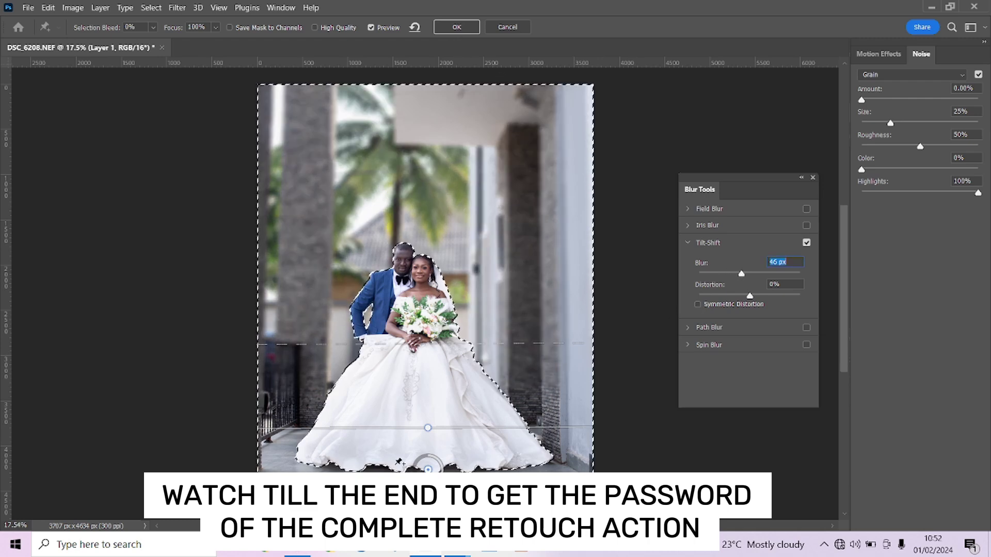
left_click_drag(462, 436, 462, 465)
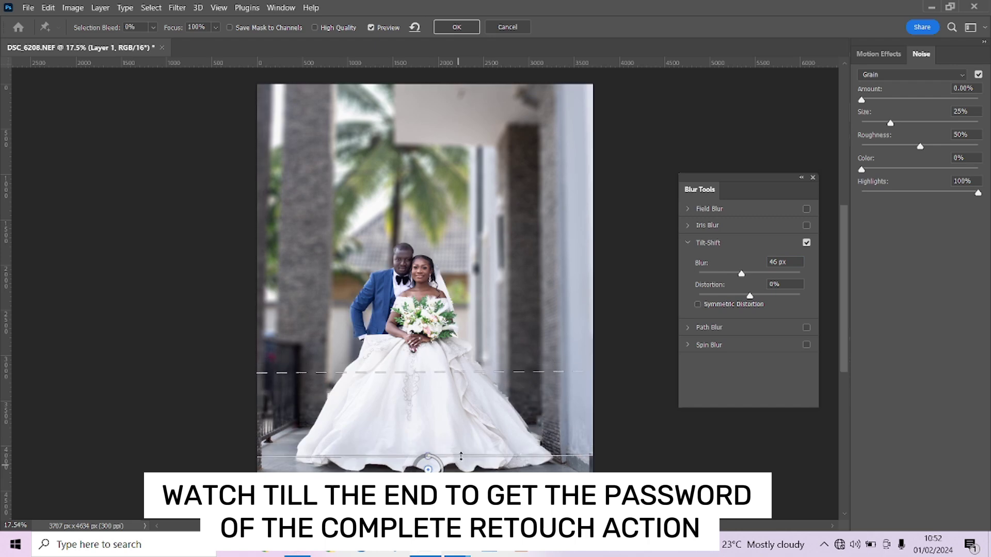
left_click(457, 27)
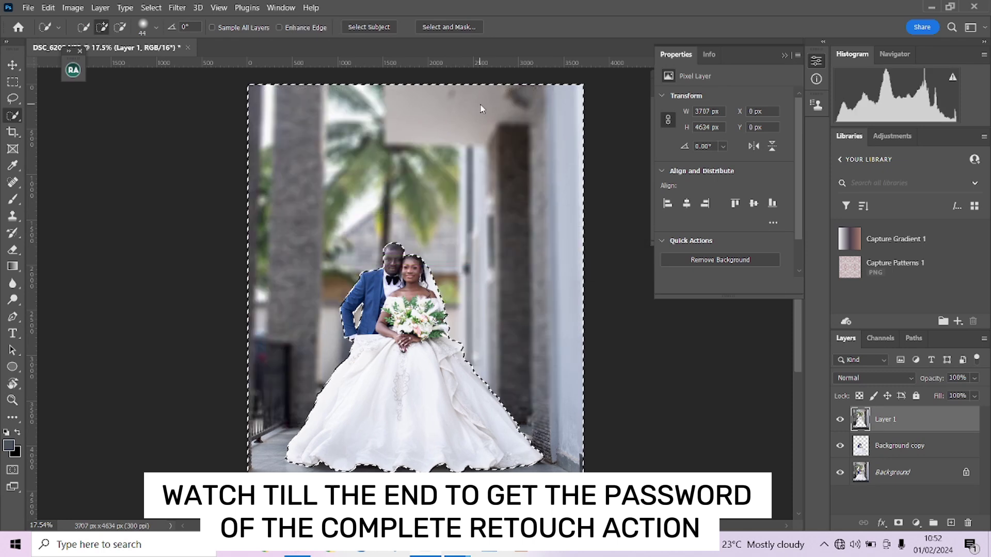
key("ctrl+d")
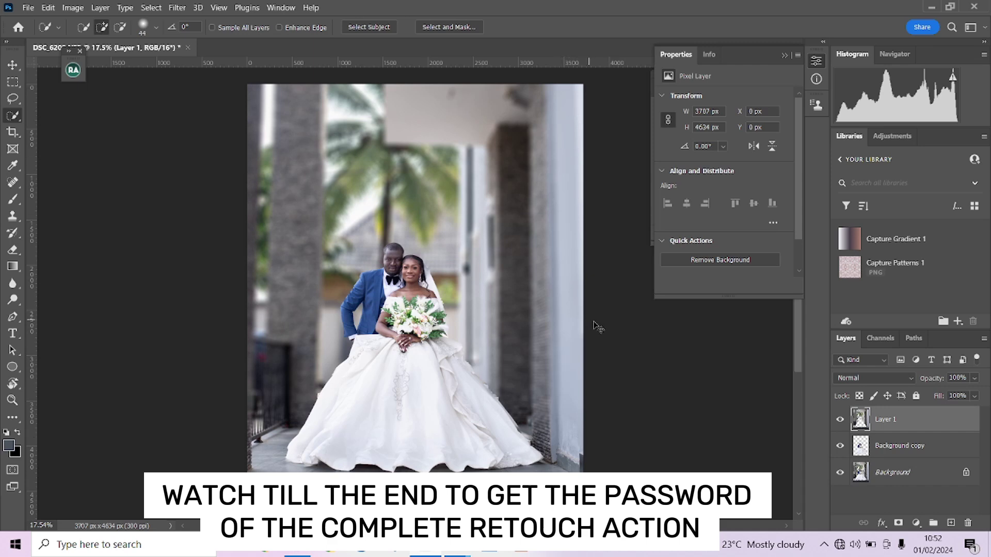
- Undo the deselection and blur on Layer 1, and reapply the last Blur Gallery filter to a duplicate of that layer
key("ctrl+z")
key("ctrl+z")
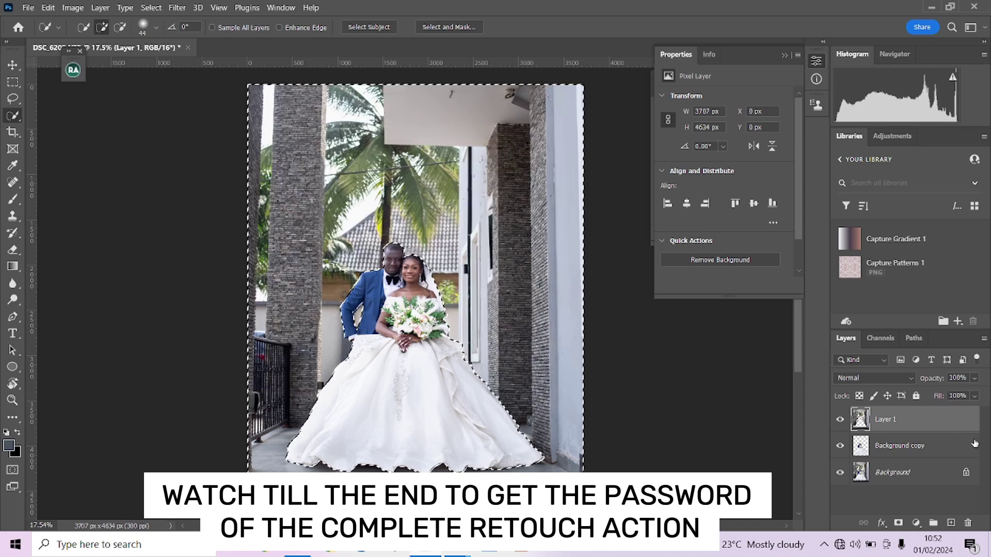
left_click_drag(973, 420, 953, 523)
left_click(177, 7)
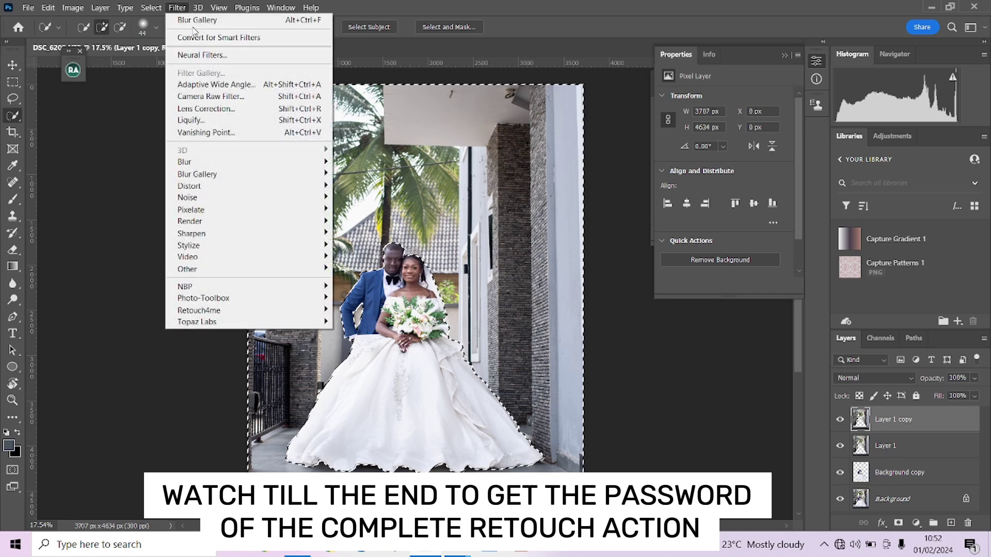
left_click(195, 21)
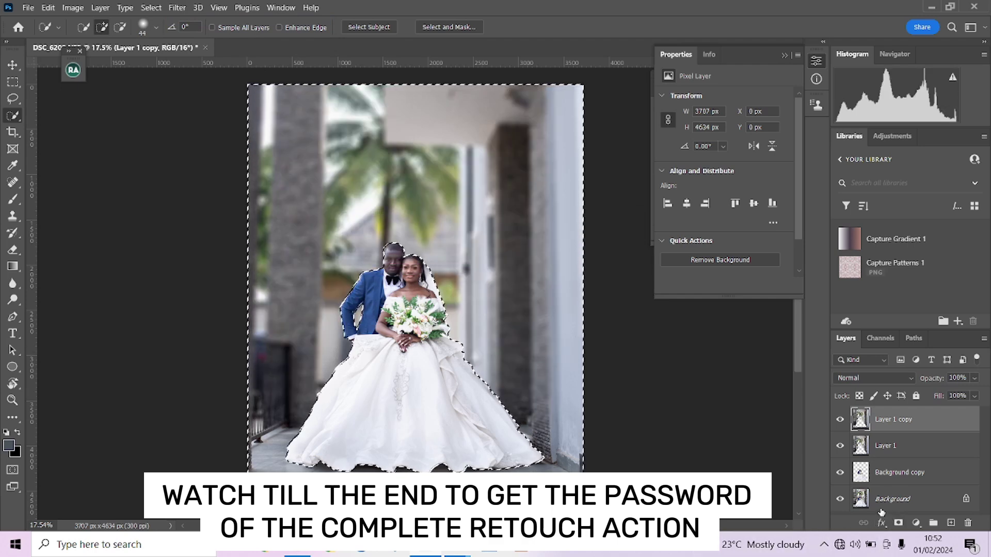
- Deselect, add a layer mask to Layer 1 copy, and paint black at 70% opacity over the blurred wall edge beside the pillar
key("ctrl+d")
left_click(898, 524)
key("b")
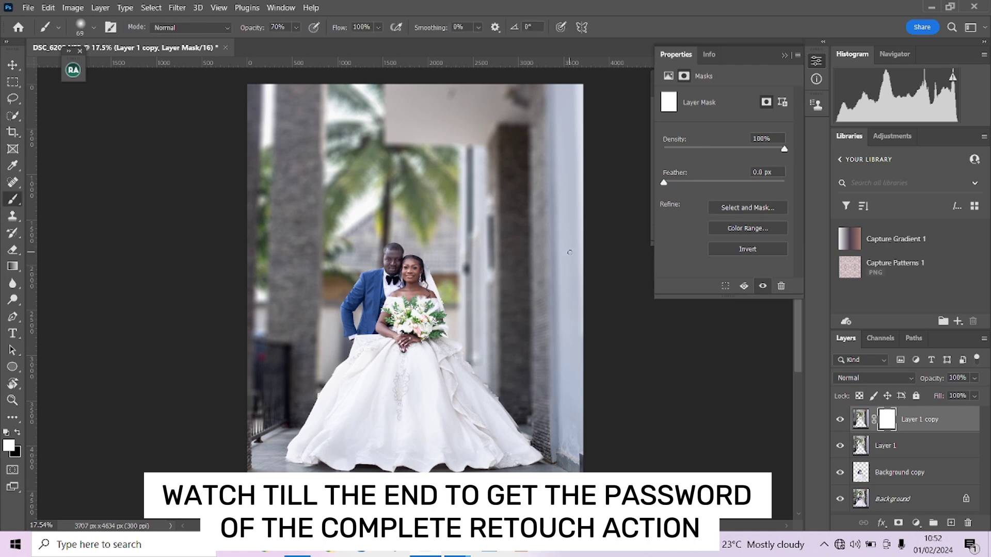
key("x")
mouse_move(570, 90)
left_mouse_down()
mouse_move(579, 451)
mouse_move(582, 410)
mouse_move(569, 379)
mouse_move(598, 405)
mouse_move(572, 368)
mouse_move(560, 217)
left_mouse_up()
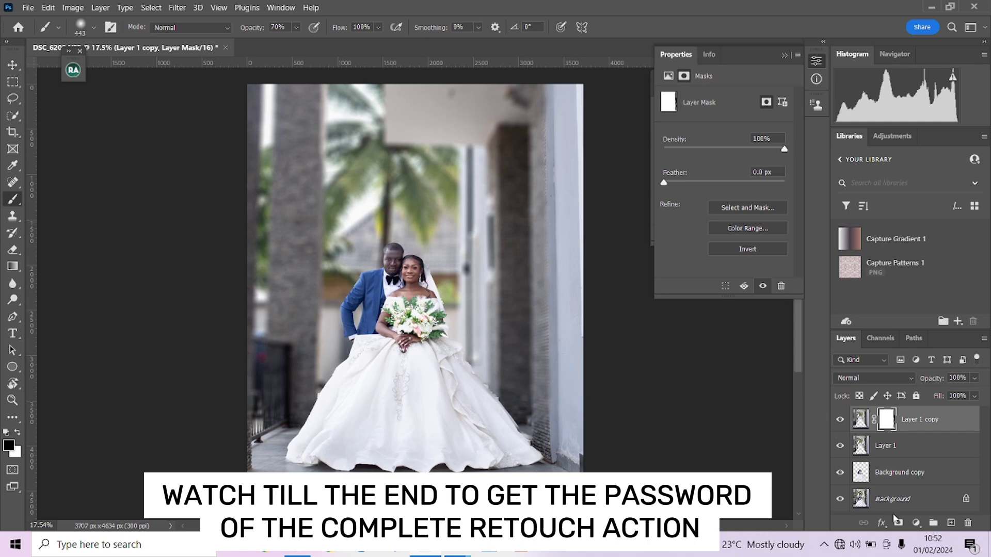
- Flatten the blurred layers into the Background layer and check the full portrait
right_click(912, 501)
left_click(891, 433)
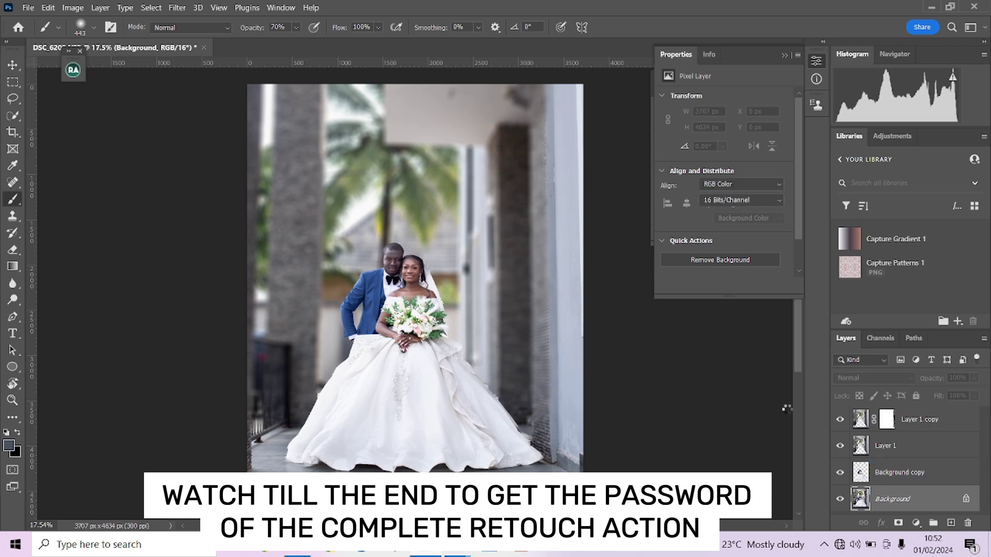
scroll(516, 357, "up", 3)
scroll(504, 340, "down", 4)
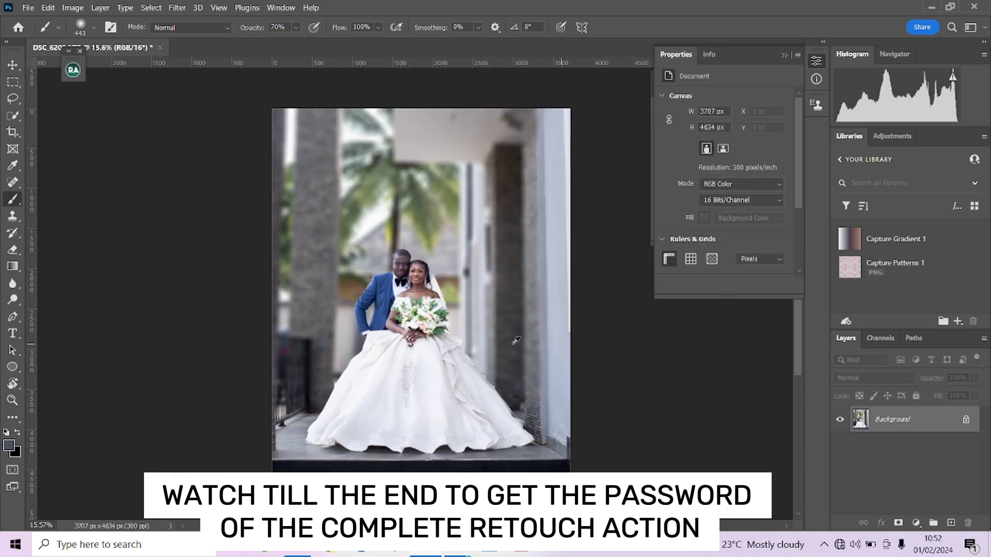
scroll(486, 320, "up", 1)
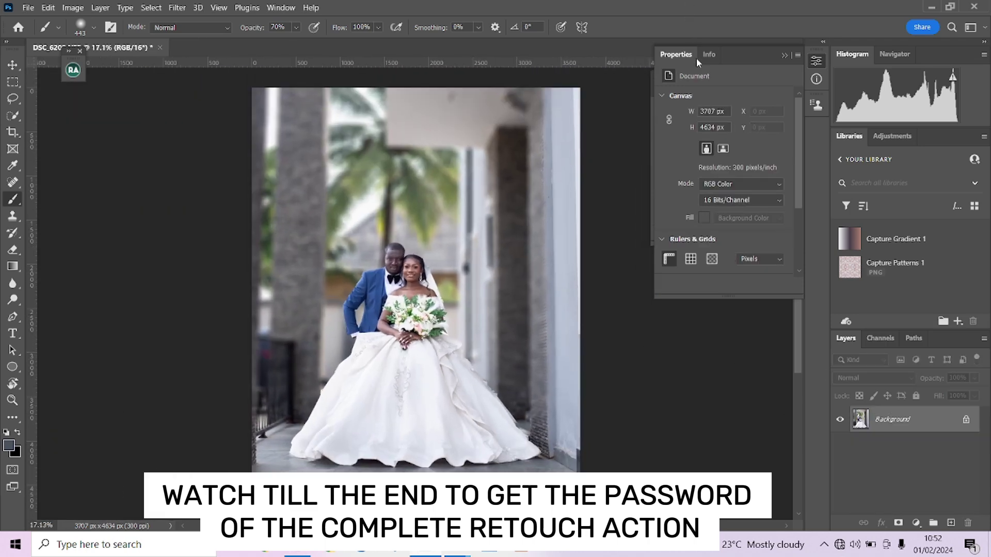
- Run the "01 - Blue and Gold" color grade action on the flattened portrait
key("alt+F9")
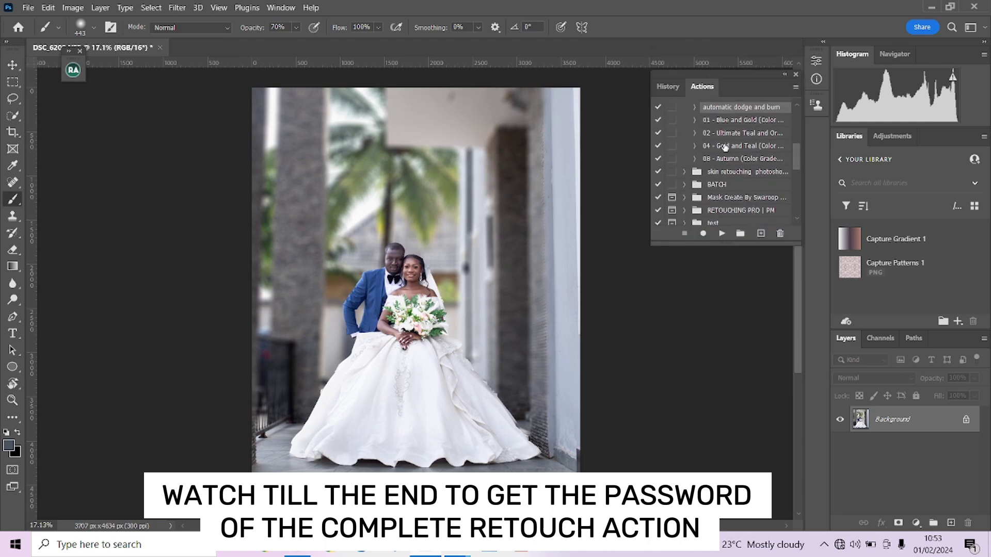
scroll(725, 147, "up", 1)
scroll(725, 147, "up", 1)
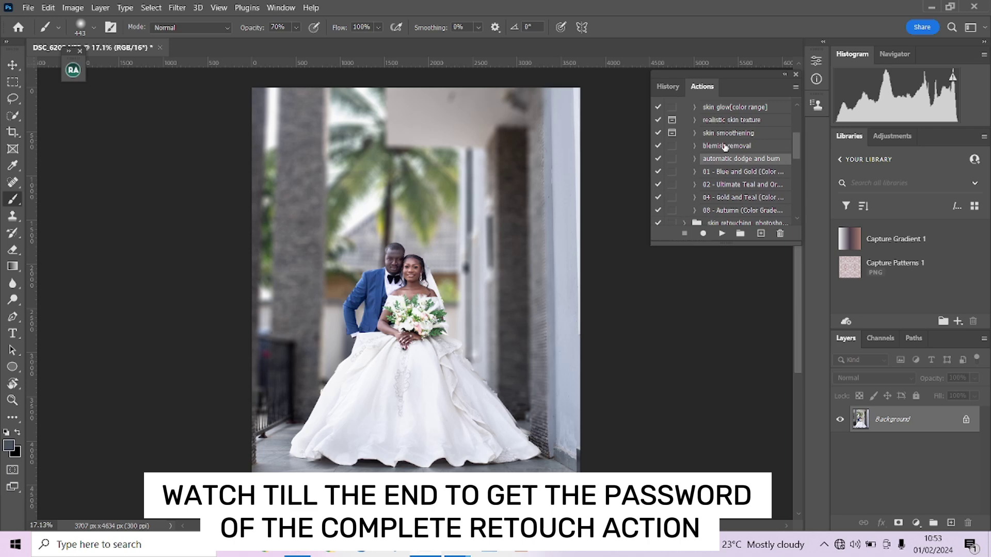
left_click(749, 173)
left_click(722, 234)
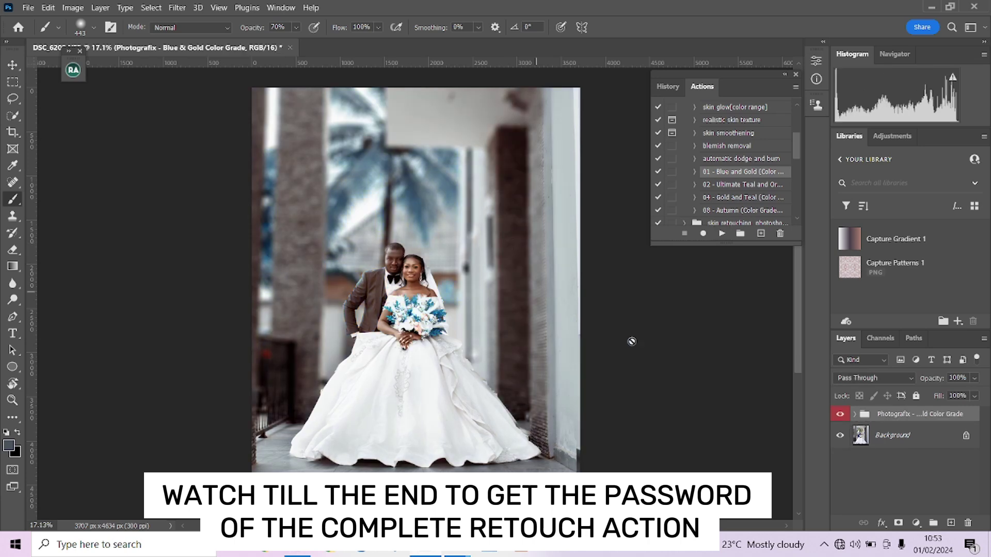
- Compare the portrait with and without the Blue and Gold grade, try the group at 71% opacity, and delete it
left_click(841, 416)
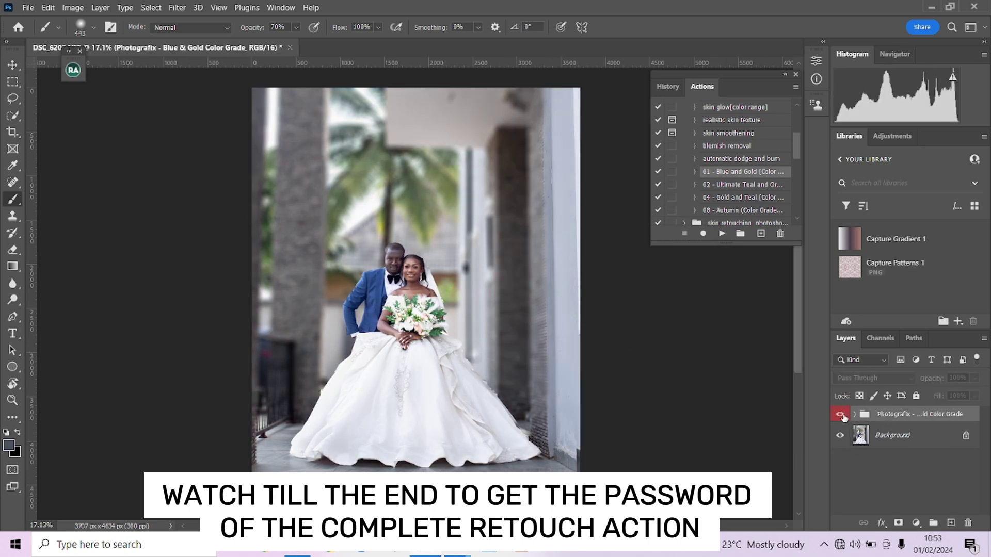
left_click(841, 416)
left_click(975, 379)
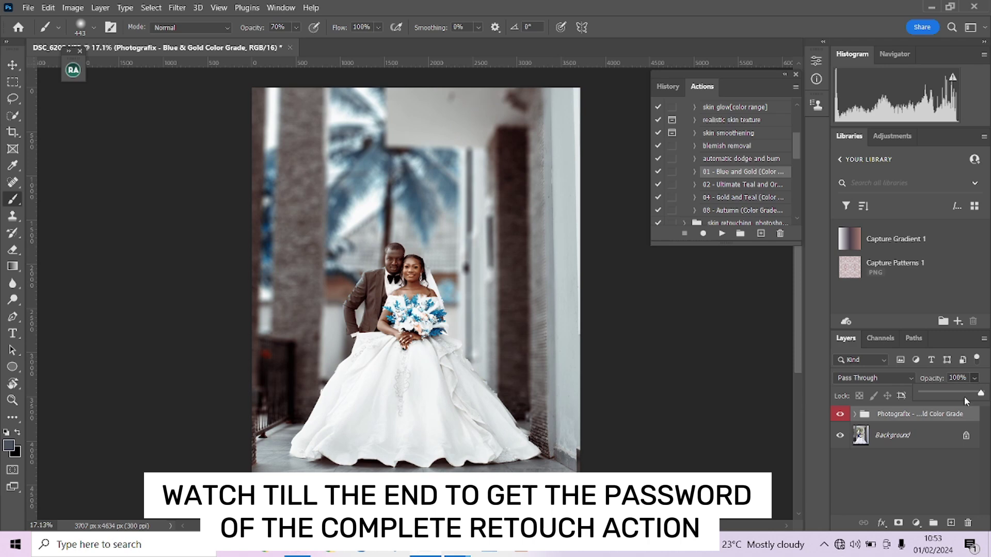
left_click_drag(970, 395, 965, 394)
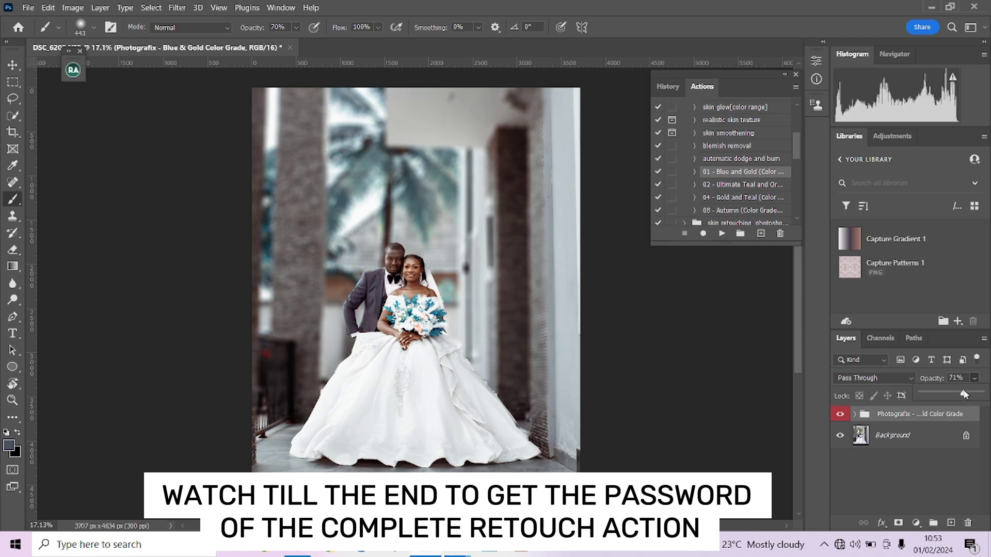
left_click_drag(954, 415, 967, 523)
- Try the "02 - Ultimate Teal" color grade action on the portrait and delete its group
left_click(745, 185)
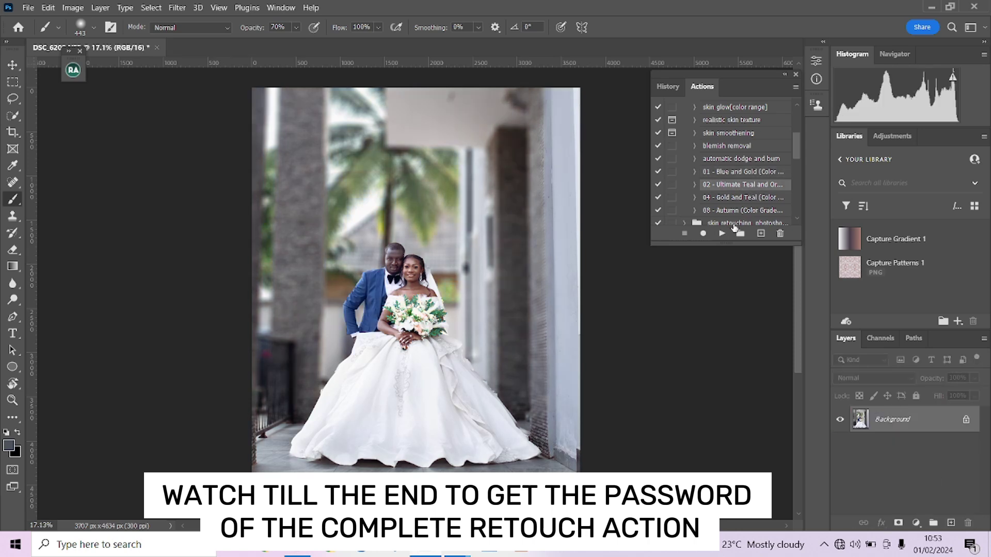
left_click(722, 234)
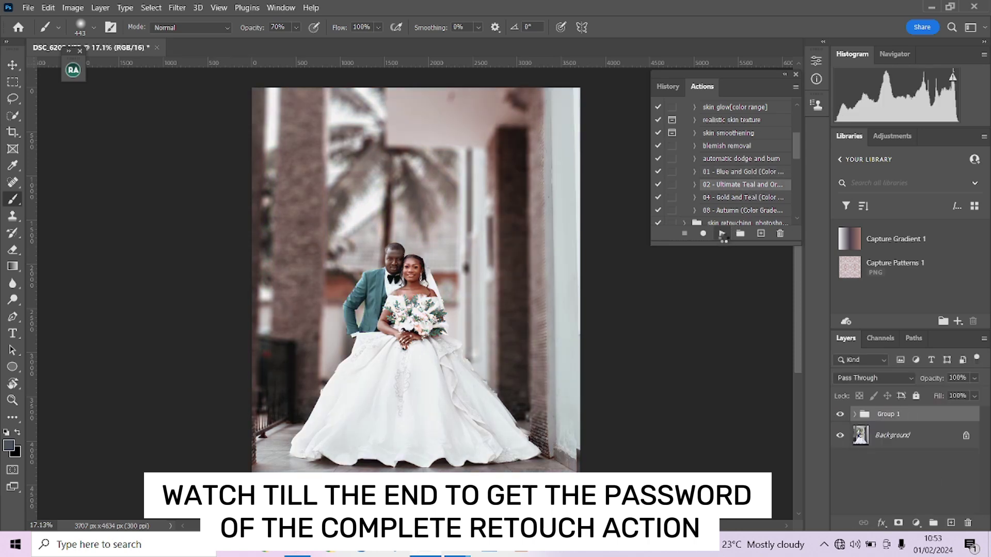
left_click_drag(955, 415, 968, 523)
- Try the "04 - Gold and Teal" color grade action on the portrait and delete its group
left_click(738, 198)
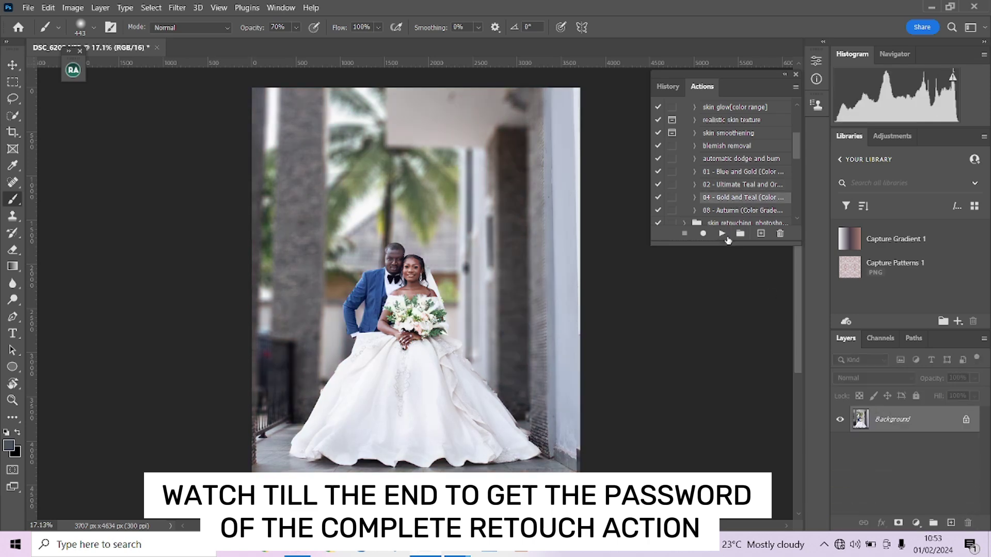
left_click(722, 234)
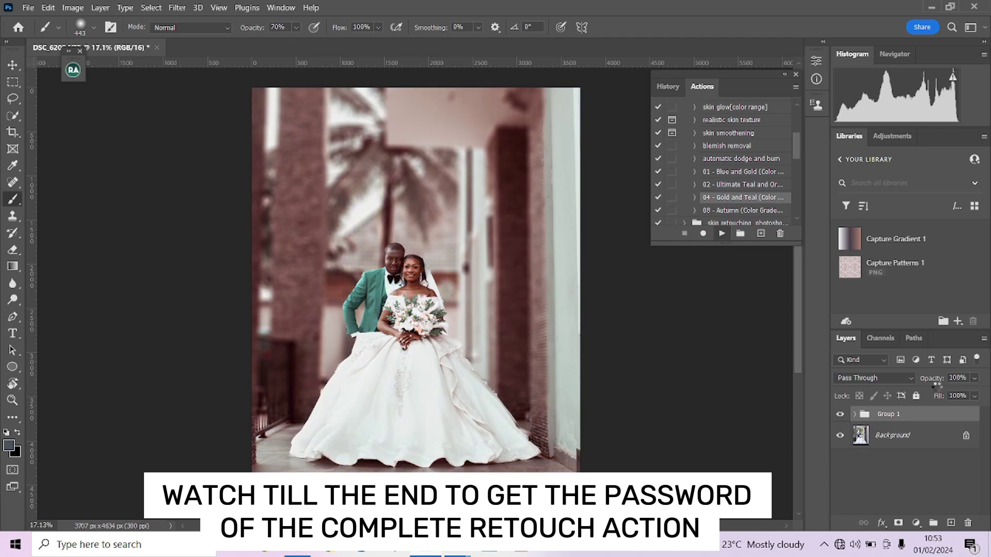
left_click_drag(974, 417, 968, 523)
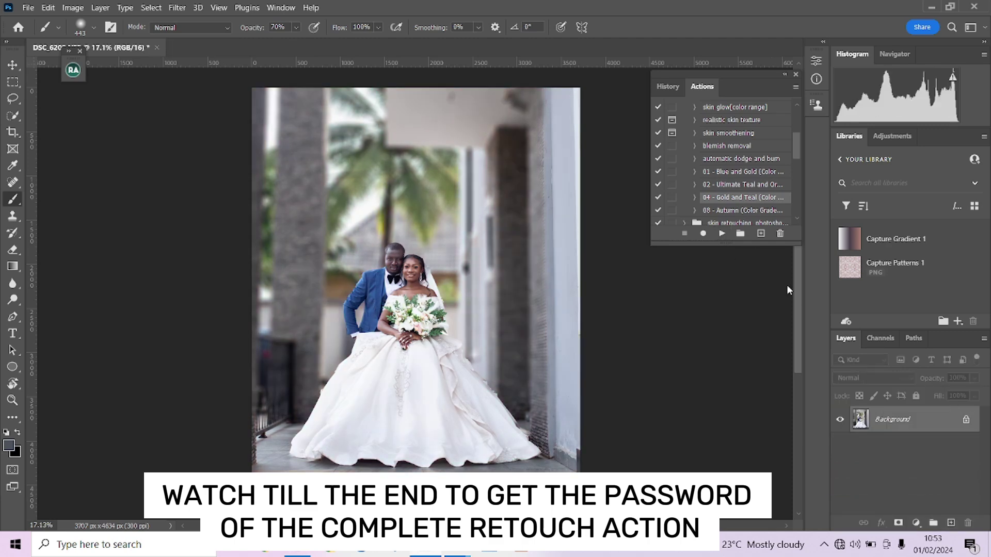
- Run the "08 - Autumn" color grade action and compare the portrait with and without it
left_click(743, 211)
left_click(722, 233)
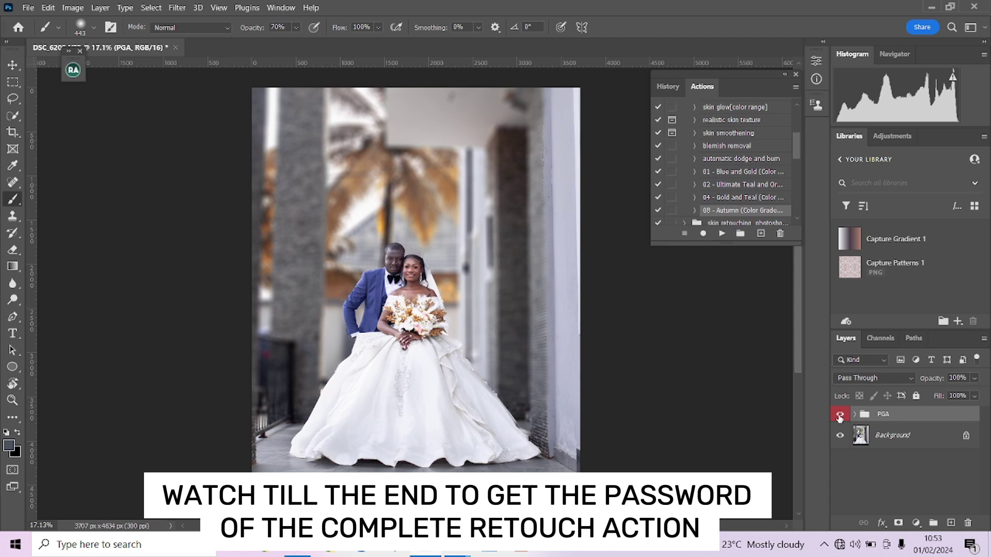
left_click(840, 415)
left_click(840, 415)
- Try the "01 - Blue and Gold" action over the autumn grade, then delete all the color grade groups above the Background
left_click(739, 174)
left_click(721, 234)
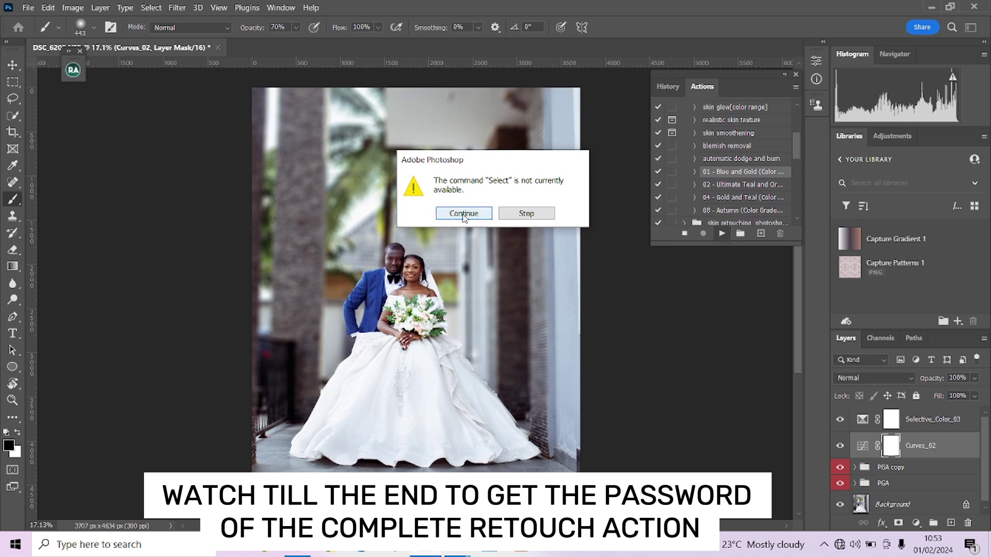
left_click(463, 215)
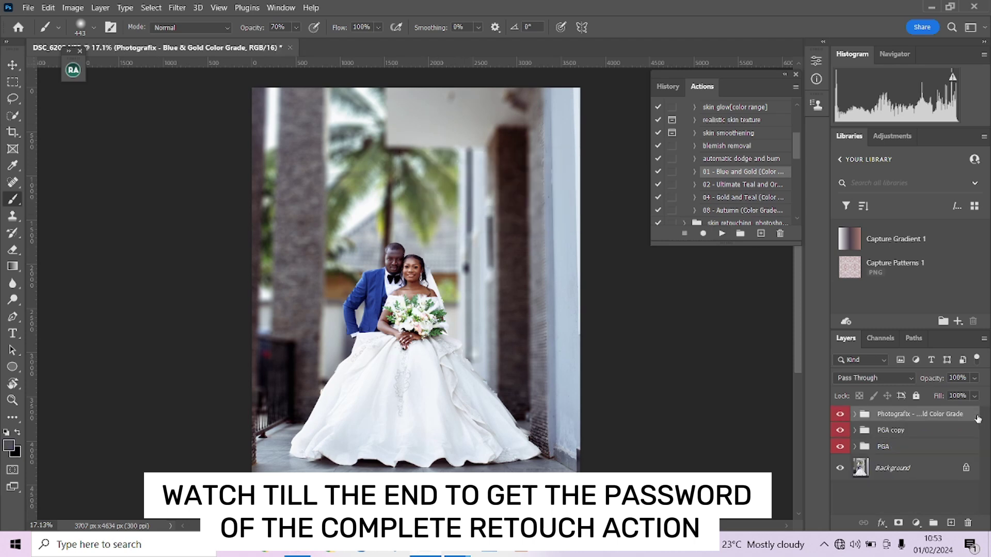
left_click_drag(977, 418, 968, 523)
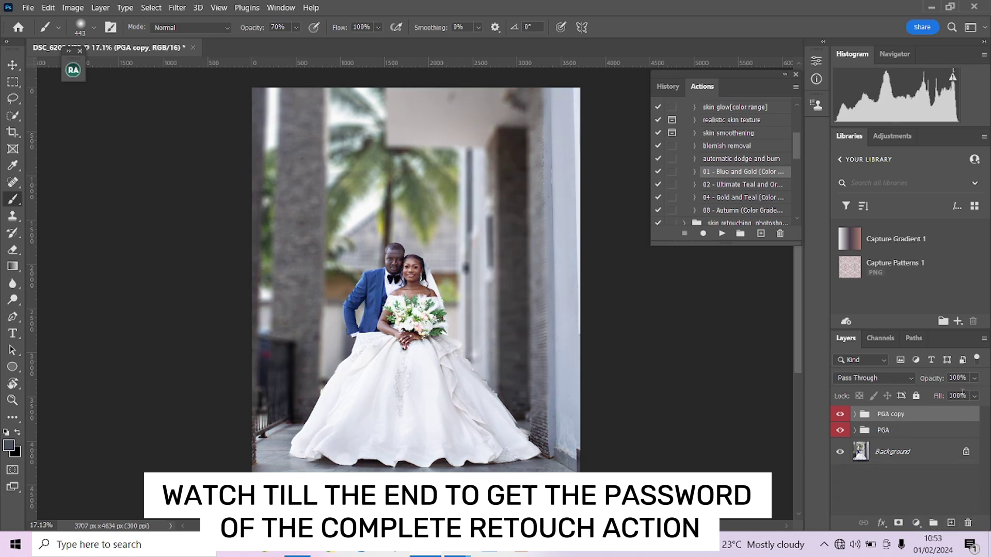
left_click_drag(962, 415, 968, 523)
left_click_drag(942, 415, 967, 523)
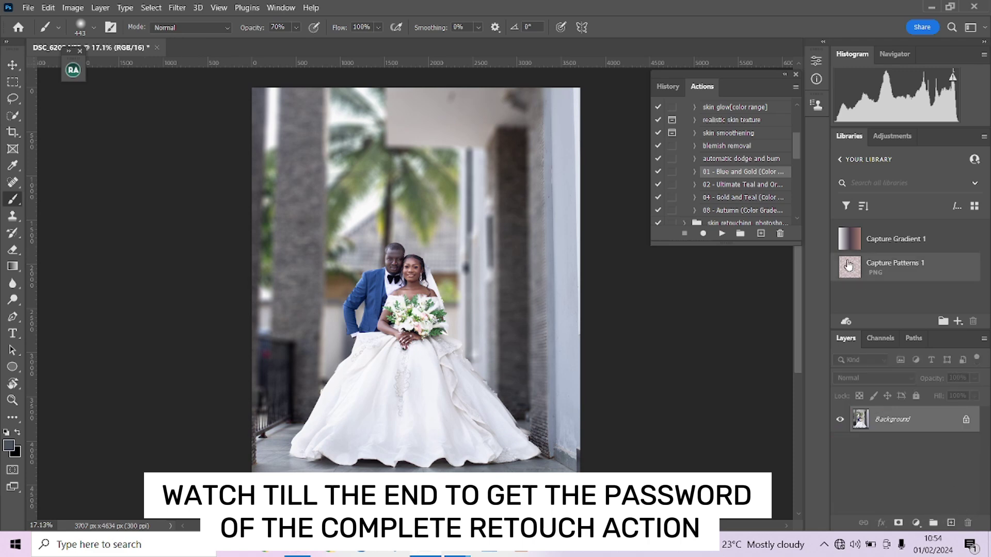
- Run the "08 - Autumn" color grade action on the portrait and set its PGA group to 77% opacity
scroll(742, 217, "down", 1)
left_click(739, 199)
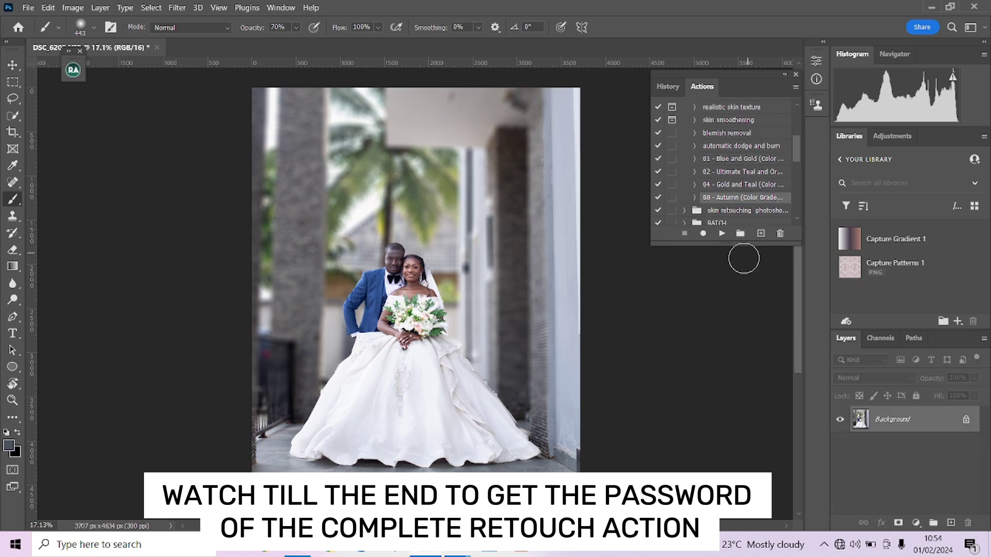
left_click(722, 234)
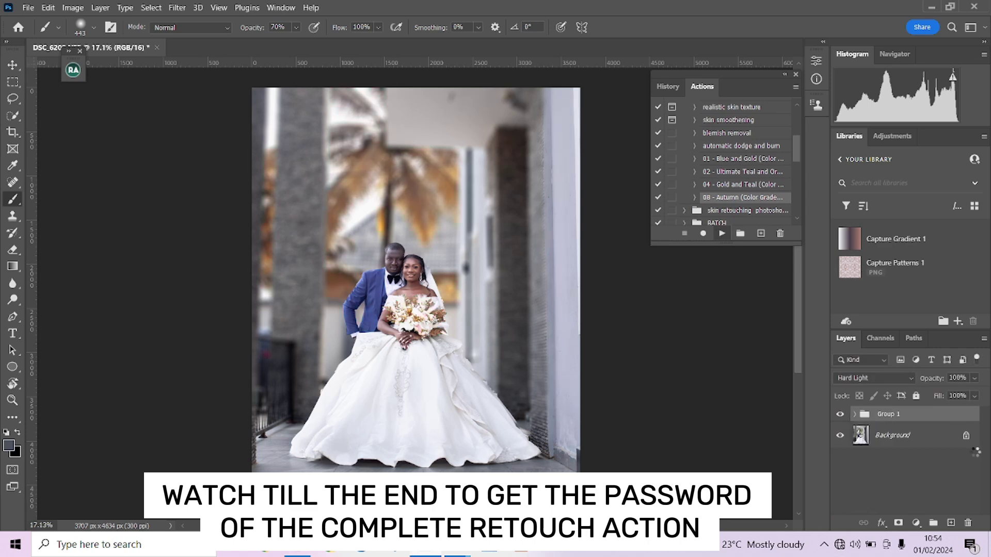
left_click(975, 379)
left_click_drag(968, 396, 966, 396)
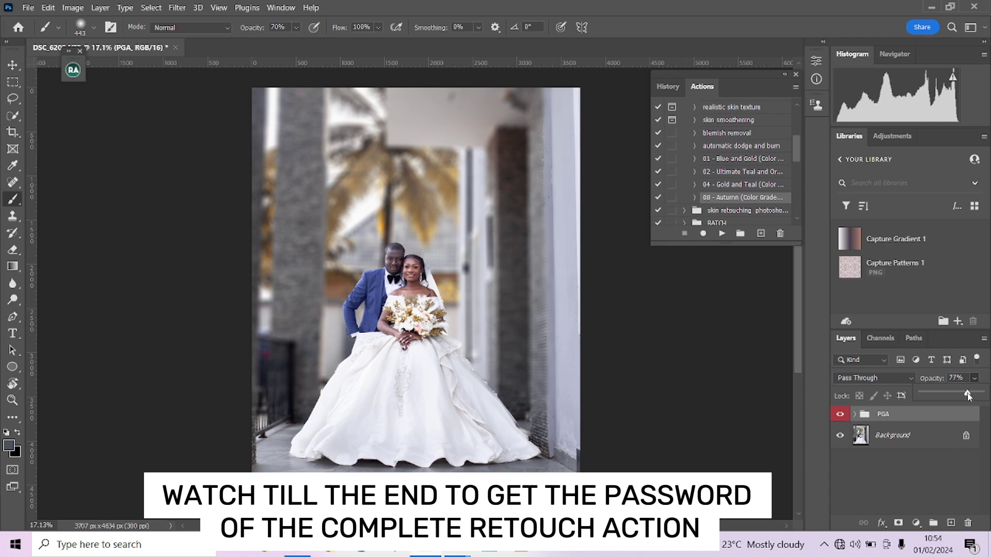
- Flatten the autumn grade into the Background layer, discarding hidden layers, and check the couple up close
left_click(909, 471)
right_click(914, 438)
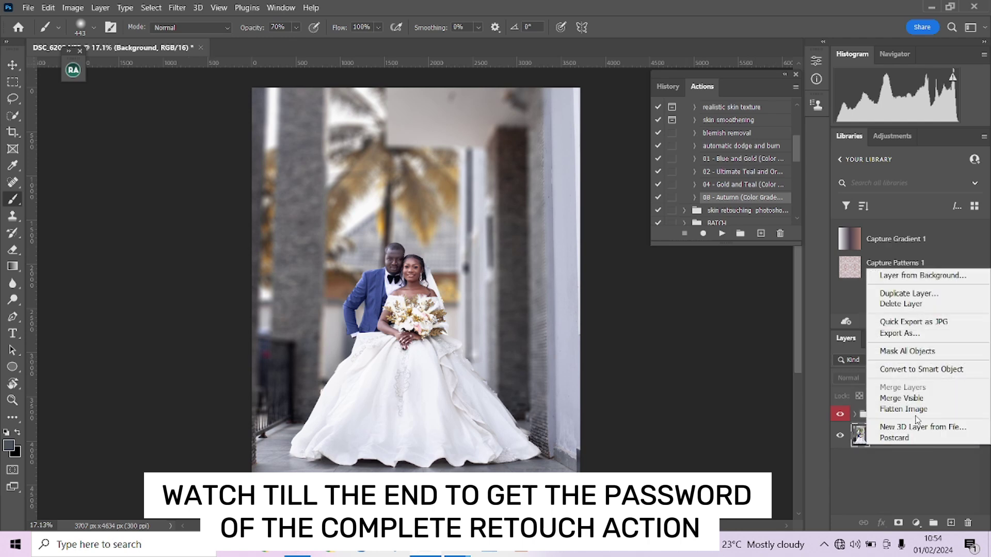
left_click(918, 407)
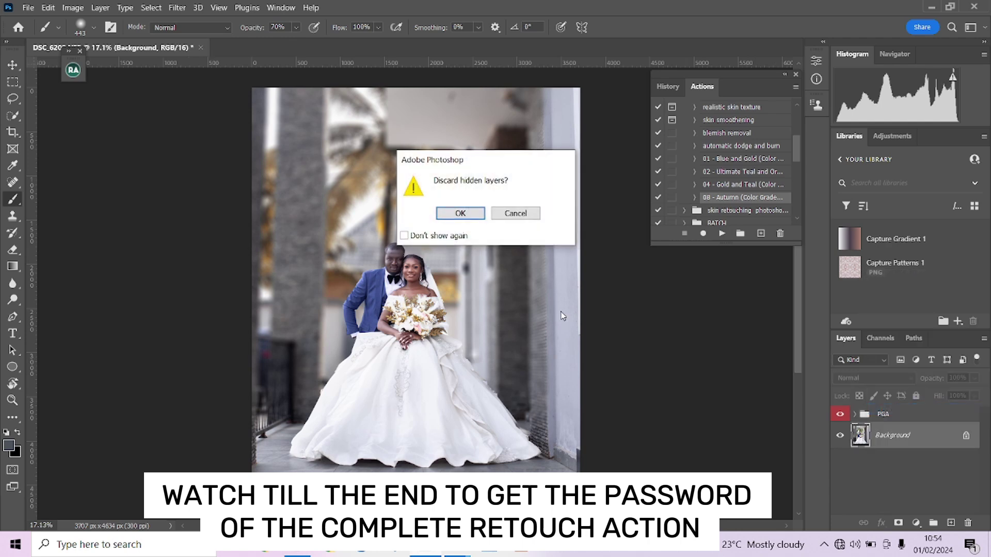
left_click(478, 214)
scroll(401, 263, "up", 5)
scroll(403, 268, "up", 4)
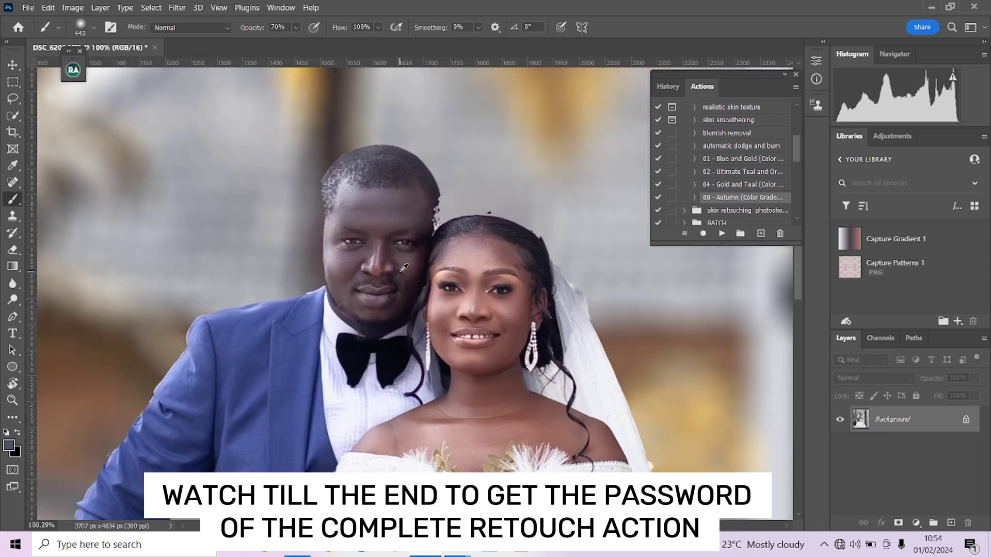
scroll(404, 268, "down", 2)
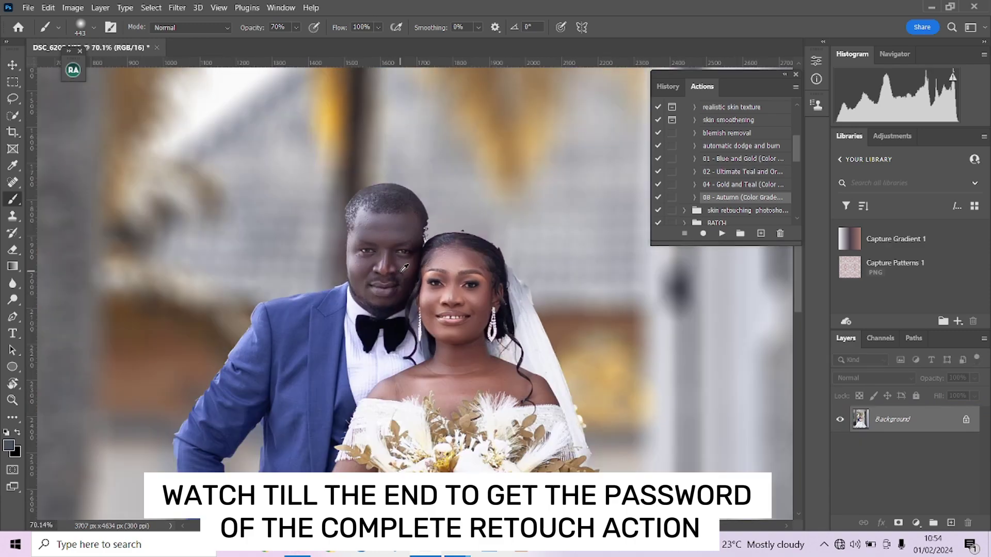
scroll(404, 268, "down", 6)
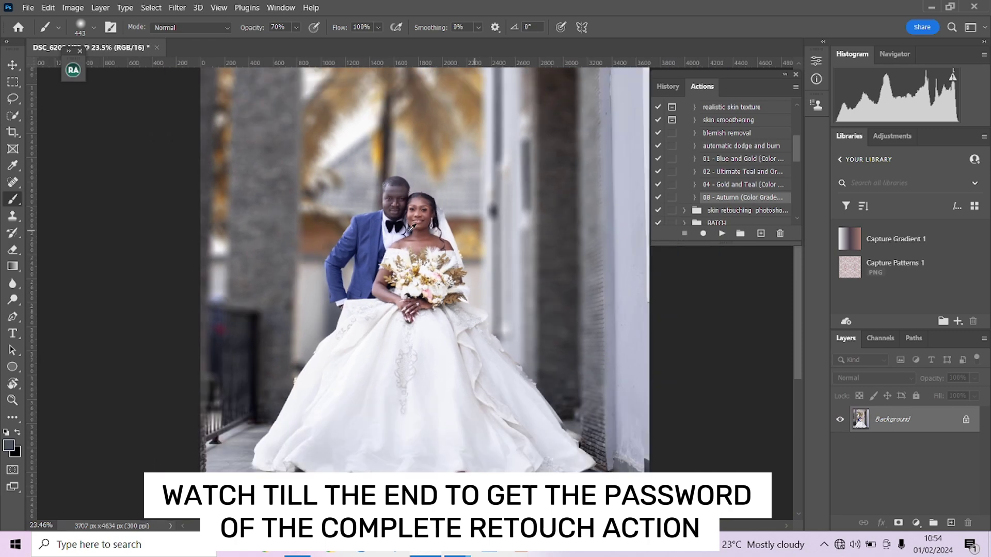
scroll(413, 226, "down", 1)
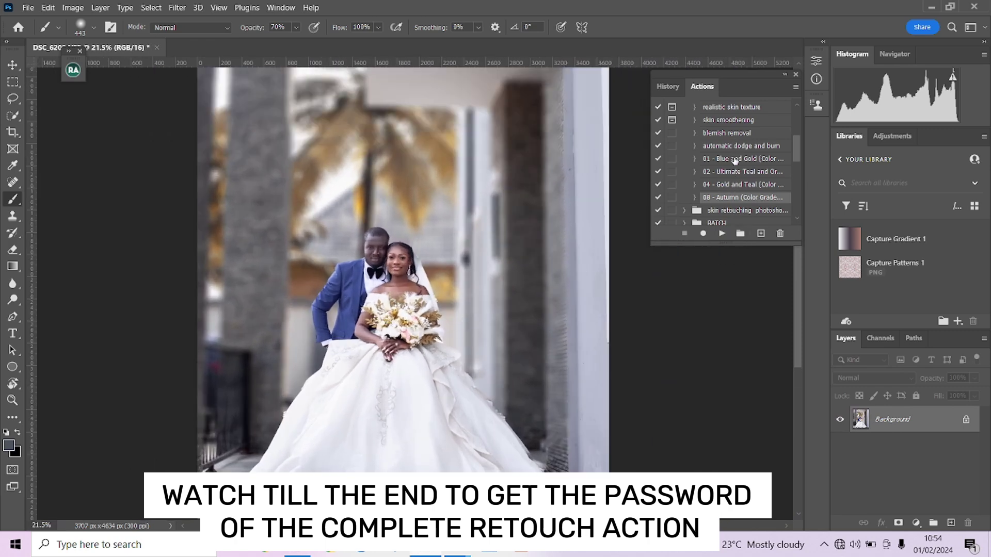
- Run the "01 - Blue and Gold" color grade action on the flattened portrait and add a layer mask to its group
left_click(735, 161)
left_click(721, 234)
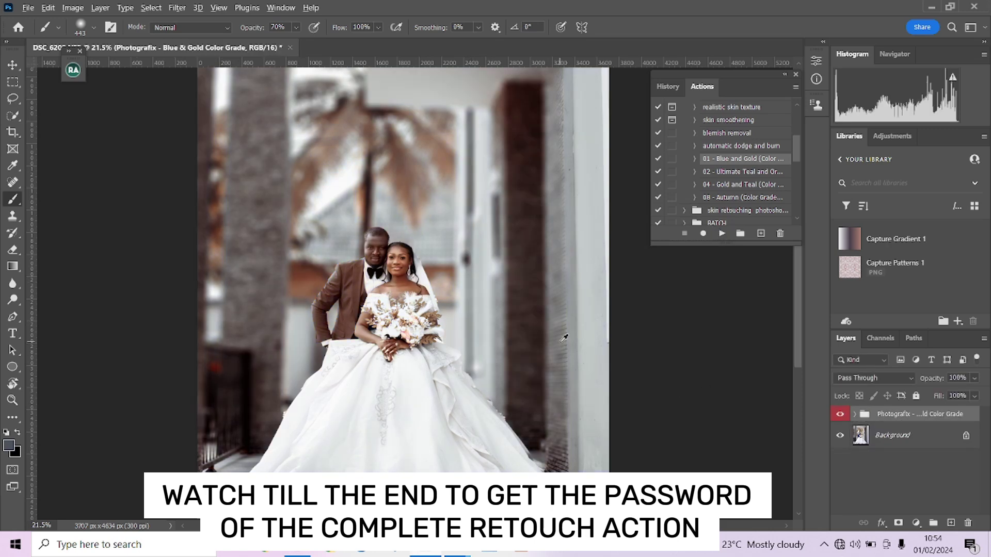
left_click(901, 524)
scroll(370, 311, "up", 5)
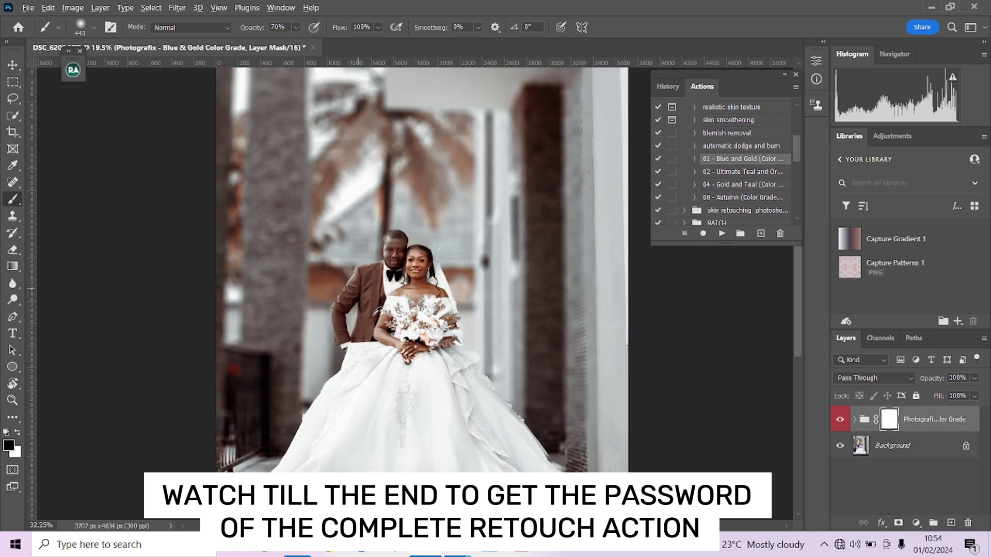
left_click_drag(361, 289, 343, 301)
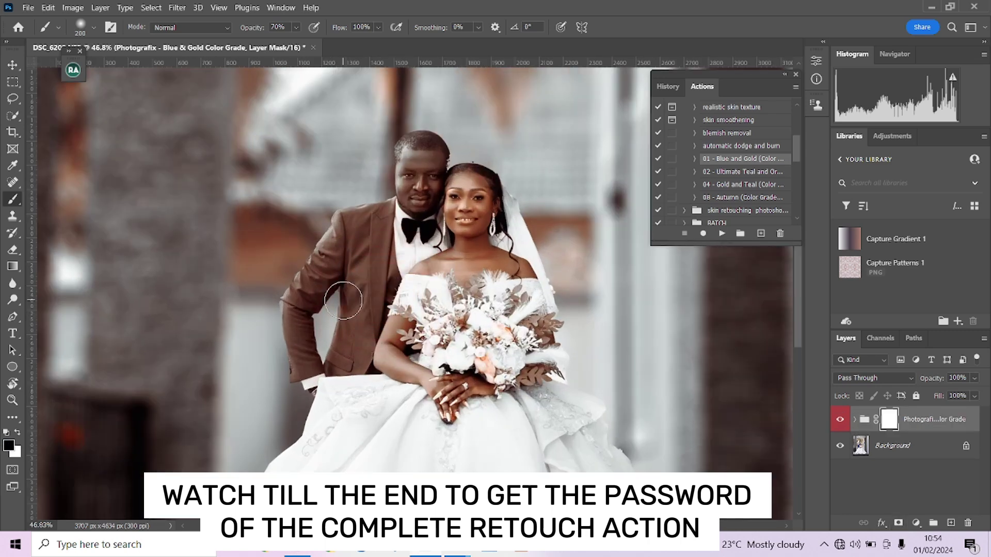
- Select the groom's suit jacket on the Background layer with the Quick Selection tool
left_click(12, 115)
left_click(900, 446)
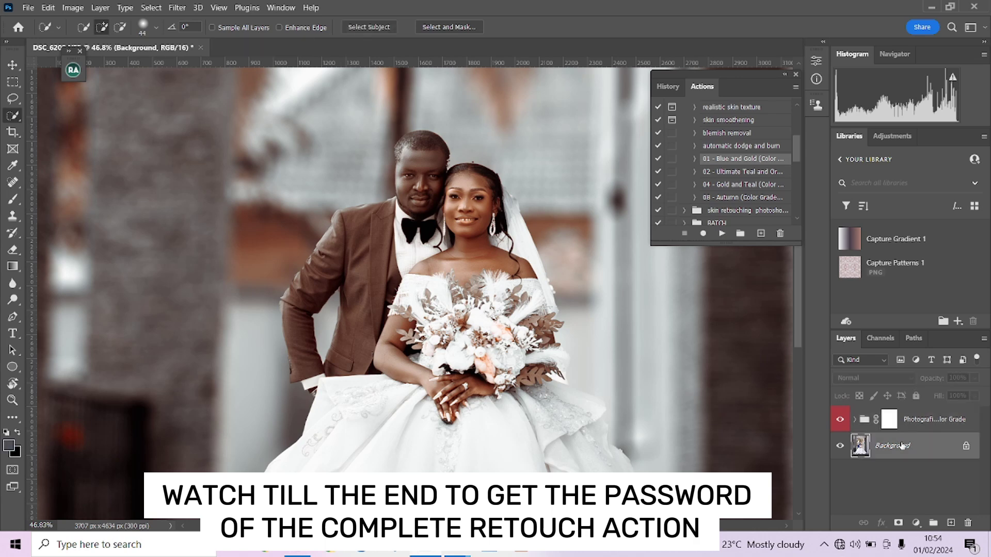
mouse_move(340, 239)
left_mouse_down()
mouse_move(330, 336)
mouse_move(323, 242)
mouse_move(349, 281)
mouse_move(291, 316)
mouse_move(333, 343)
mouse_move(320, 300)
left_mouse_up()
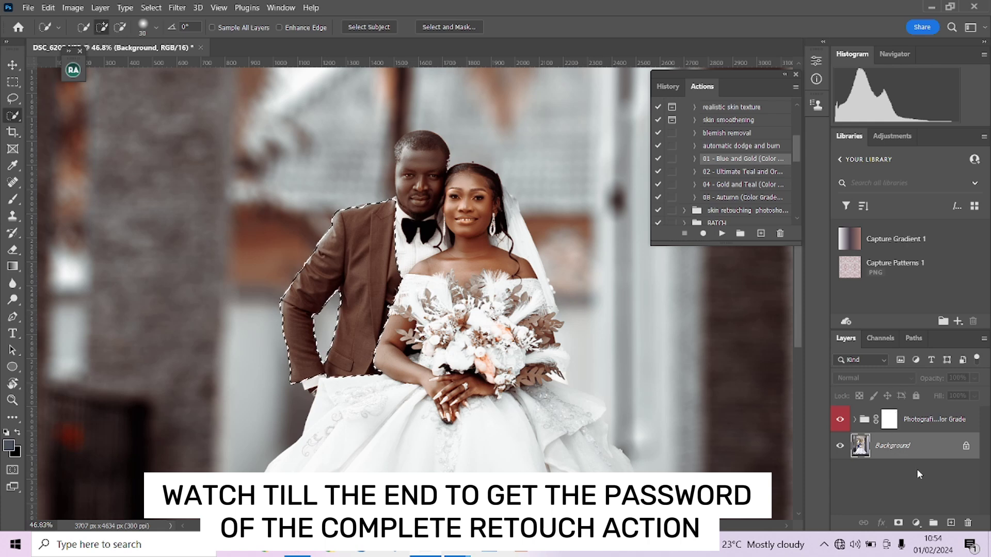
- Duplicate the Background layer, mask the copy with the jacket selection, and move that mask onto the Blue & Gold group
left_click_drag(917, 449, 949, 508)
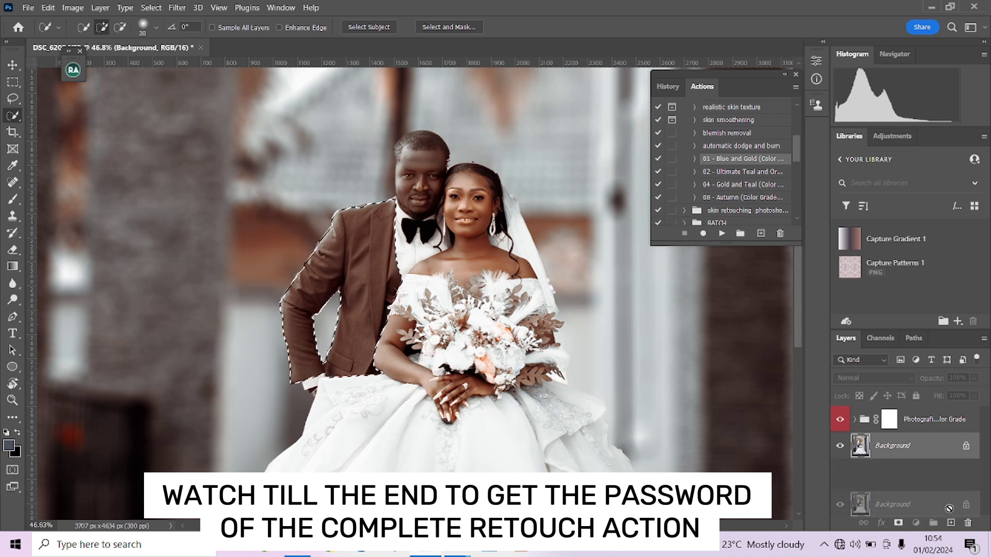
left_click(898, 523)
left_click_drag(886, 449, 888, 420)
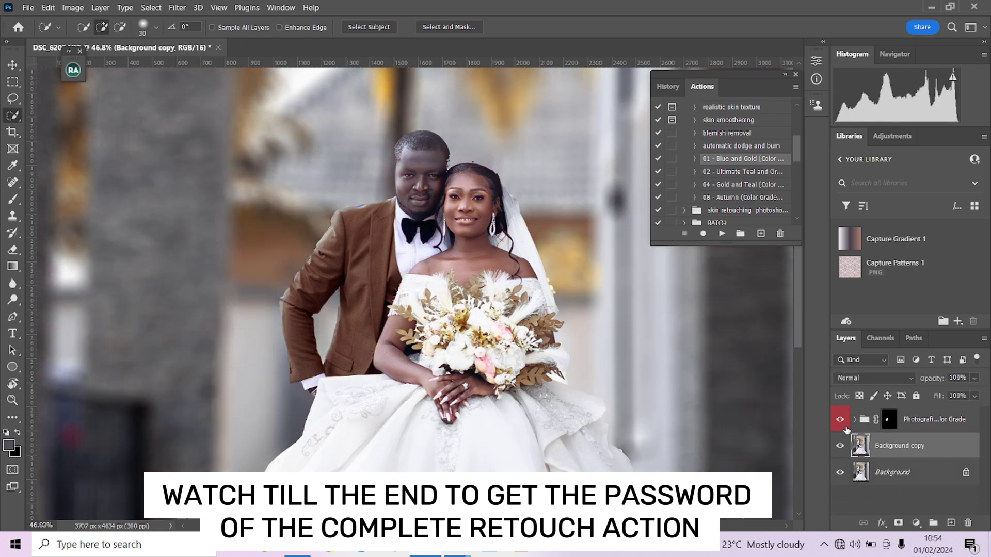
- Invert the Blue & Gold group's mask to exclude the suit from the grade, and delete the Background copy layer
left_click(892, 424)
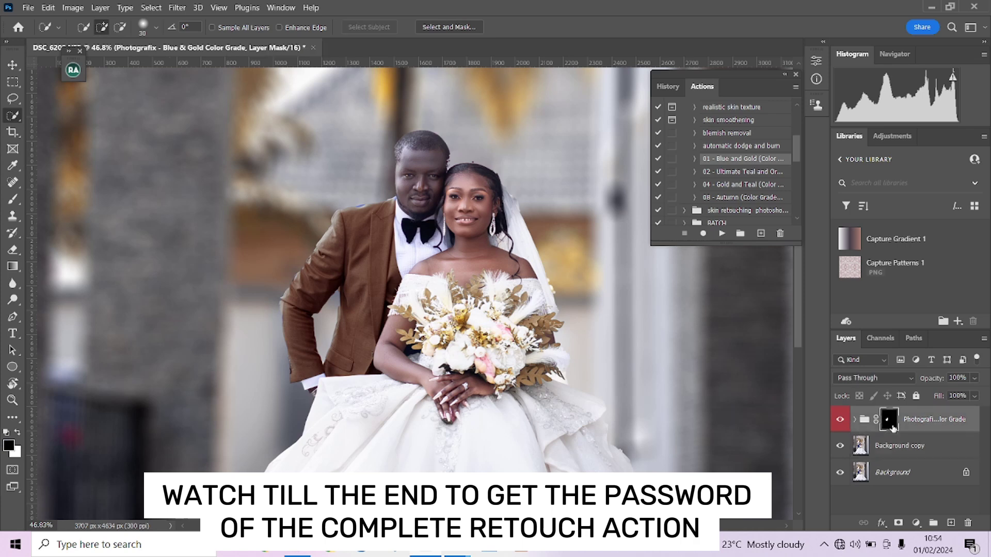
key("ctrl+i")
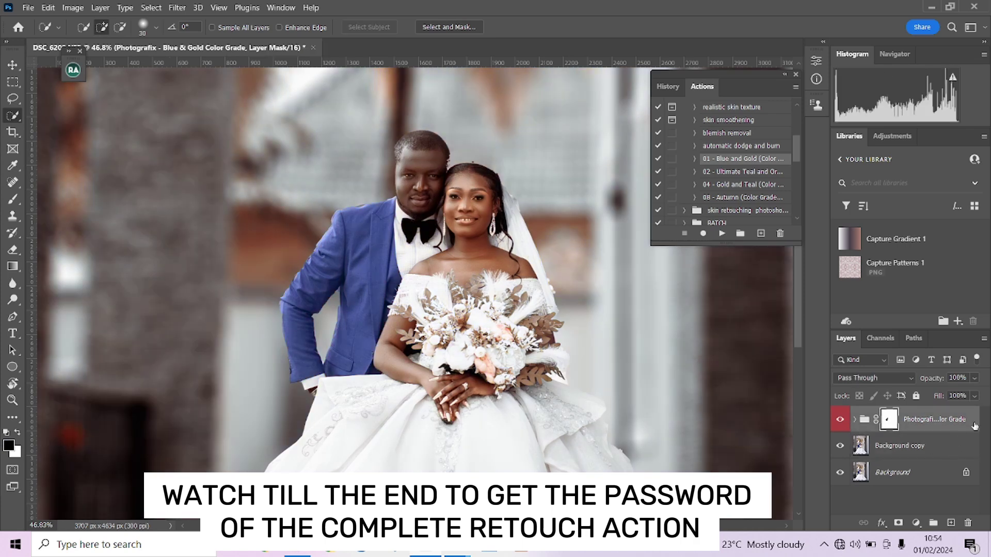
left_click_drag(955, 449, 967, 523)
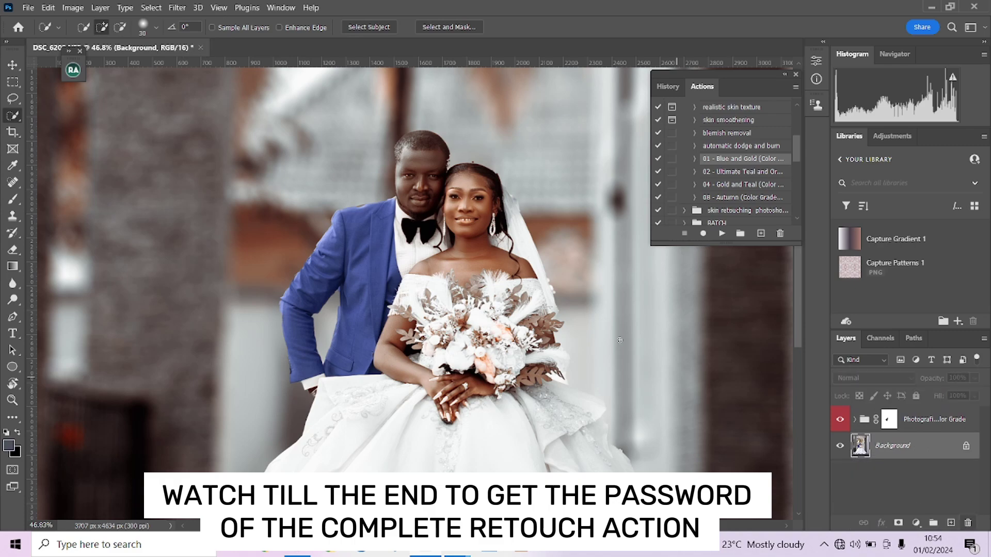
- Compare the full portrait with and without the masked Blue & Gold color grade
scroll(520, 316, "down", 5)
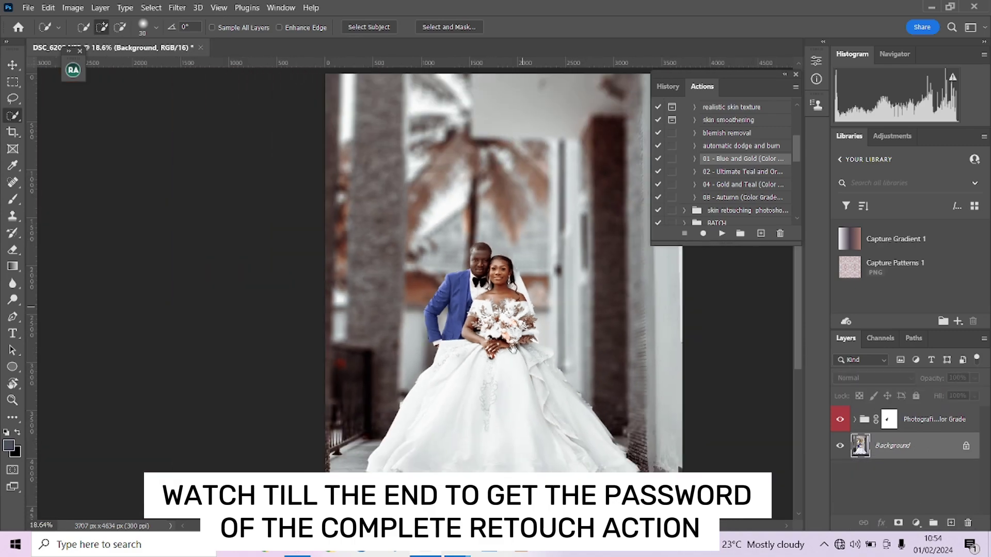
left_click_drag(525, 308, 485, 345)
left_click(841, 420)
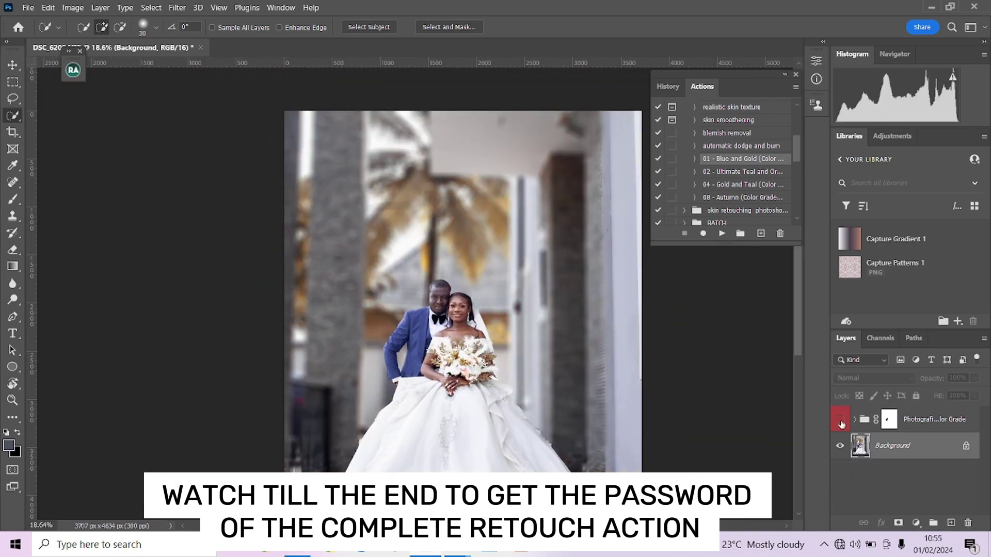
left_click(840, 420)
left_click(841, 420)
left_click(840, 420)
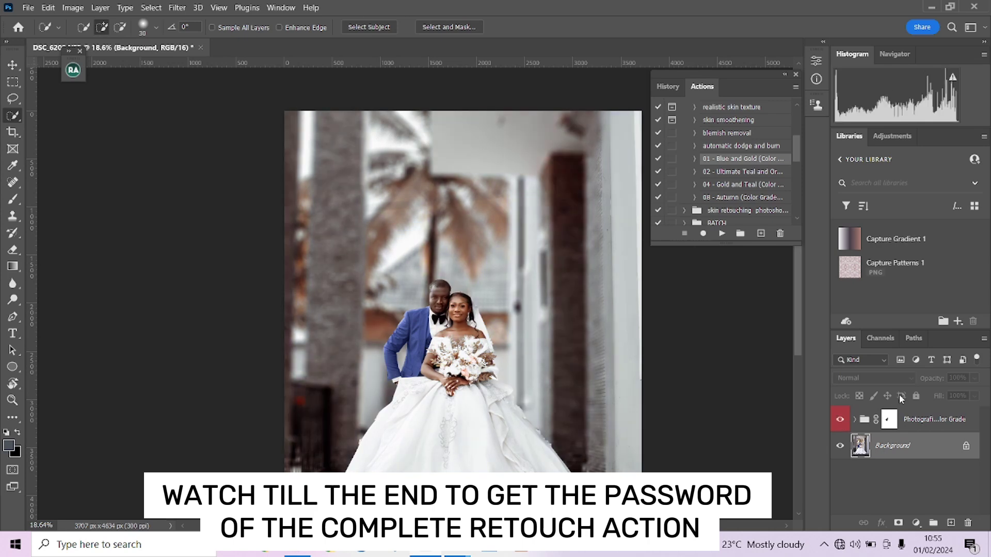
- Set the Blue & Gold color grade group to 43% opacity and flatten the image
left_click(963, 421)
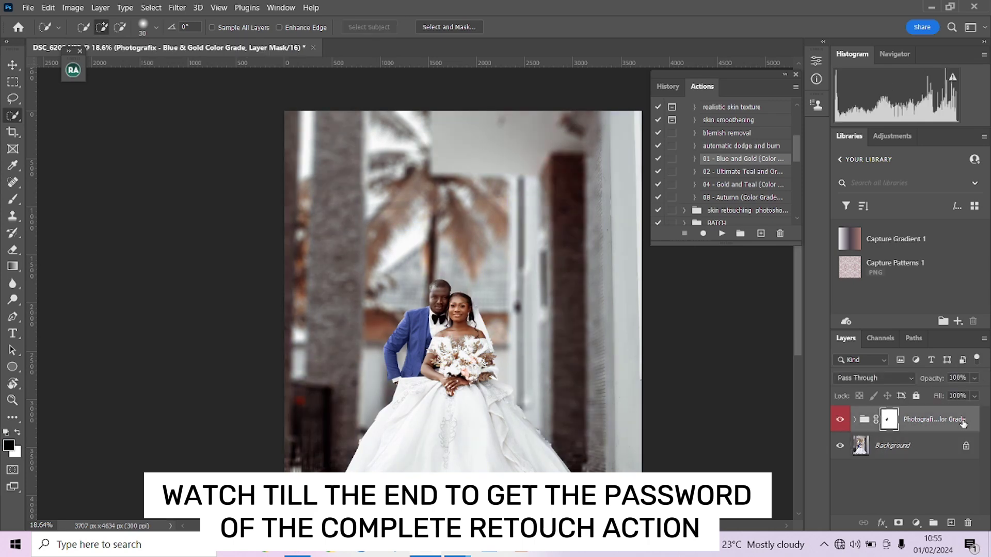
left_click(975, 382)
left_click_drag(957, 393, 949, 396)
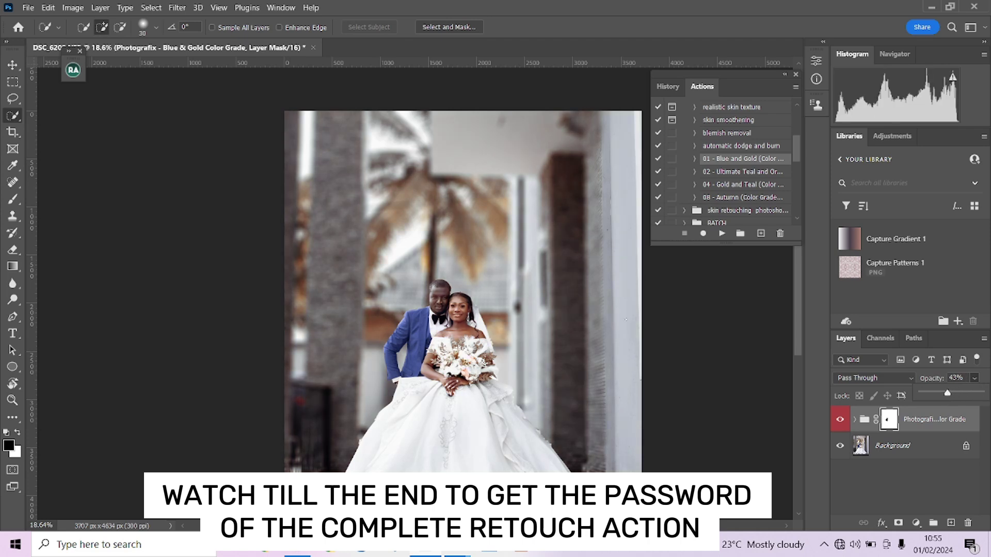
scroll(531, 283, "down", 2)
right_click(946, 450)
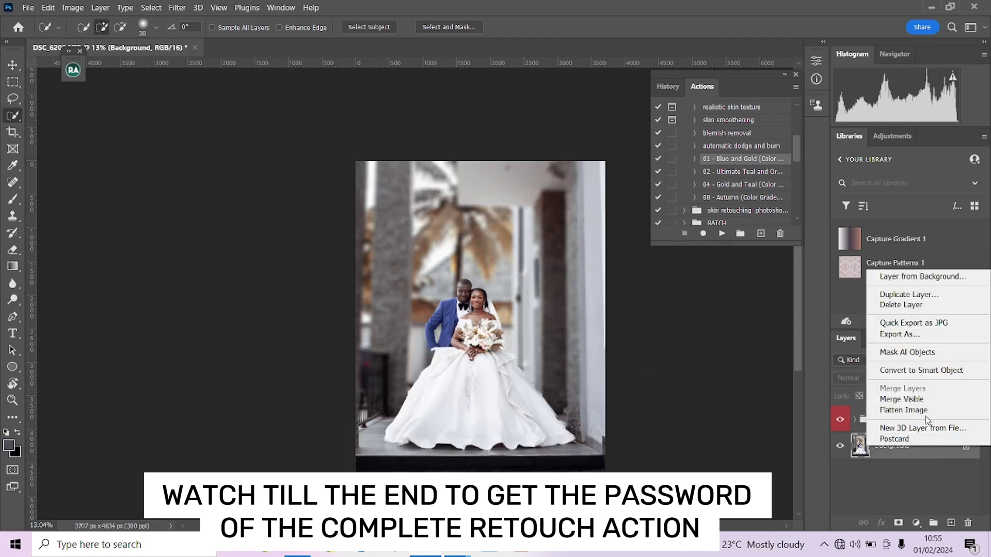
left_click(909, 471)
- Apply a Camera Raw vignette to the portrait with Vignetting at -70 and Midpoint at 46
left_click(177, 7)
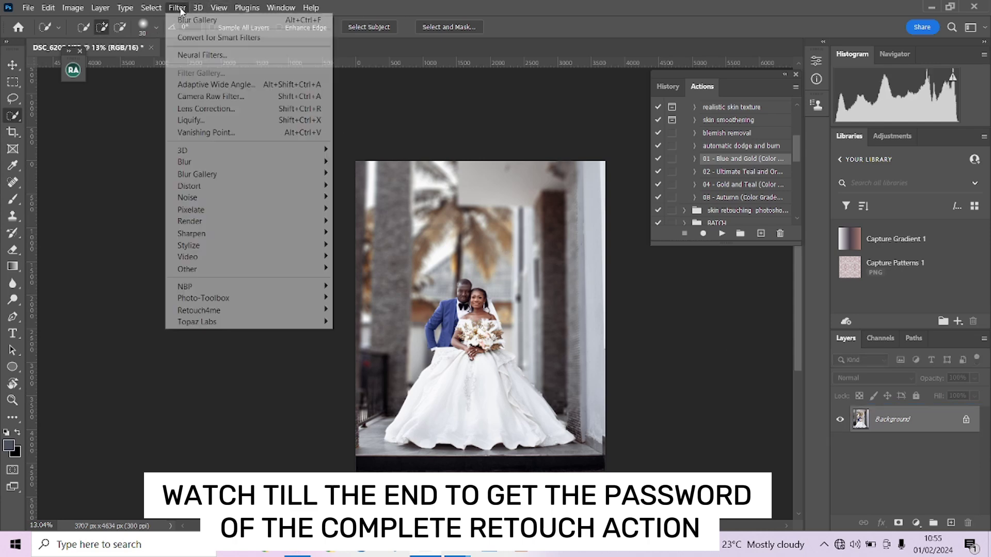
left_click(204, 96)
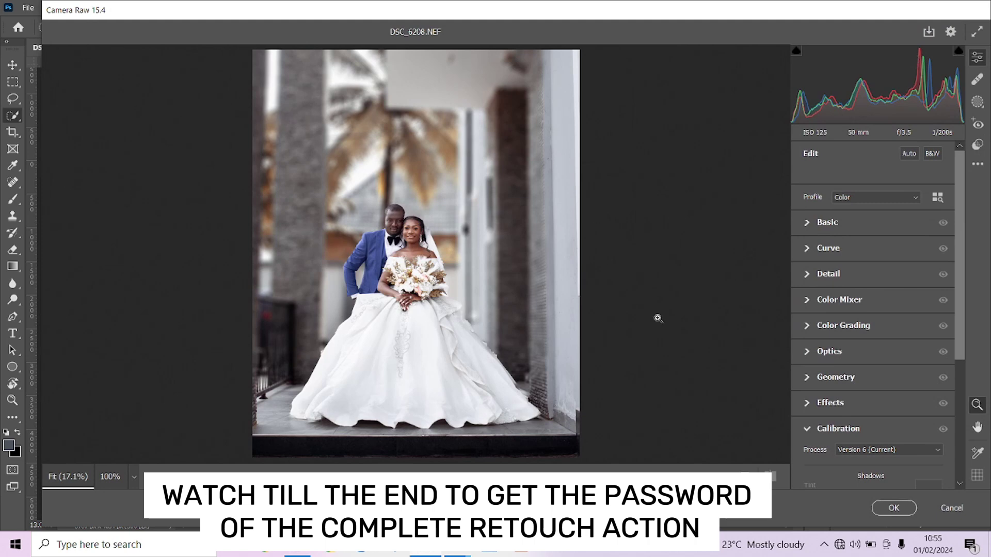
scroll(815, 293, "down", 3)
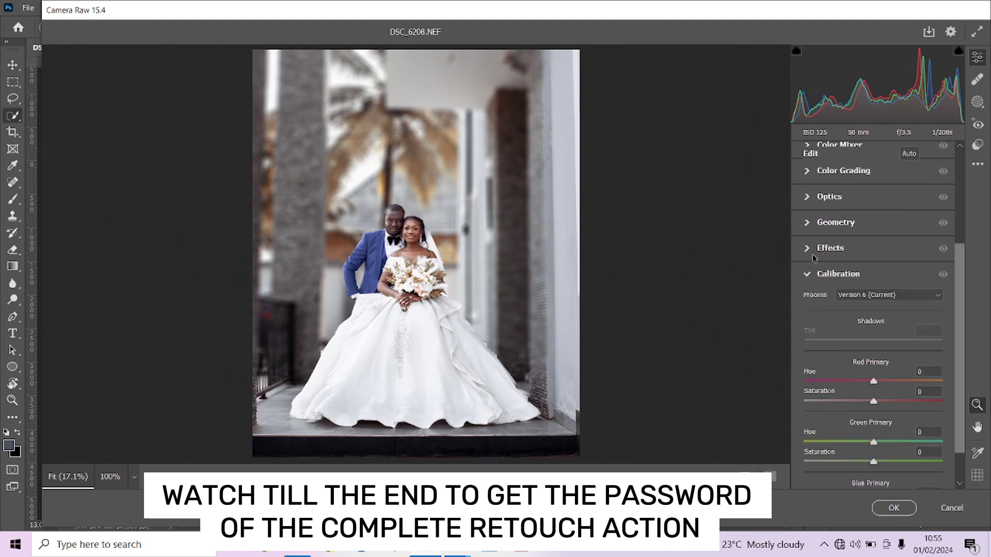
left_click(812, 254)
left_click_drag(836, 346, 819, 350)
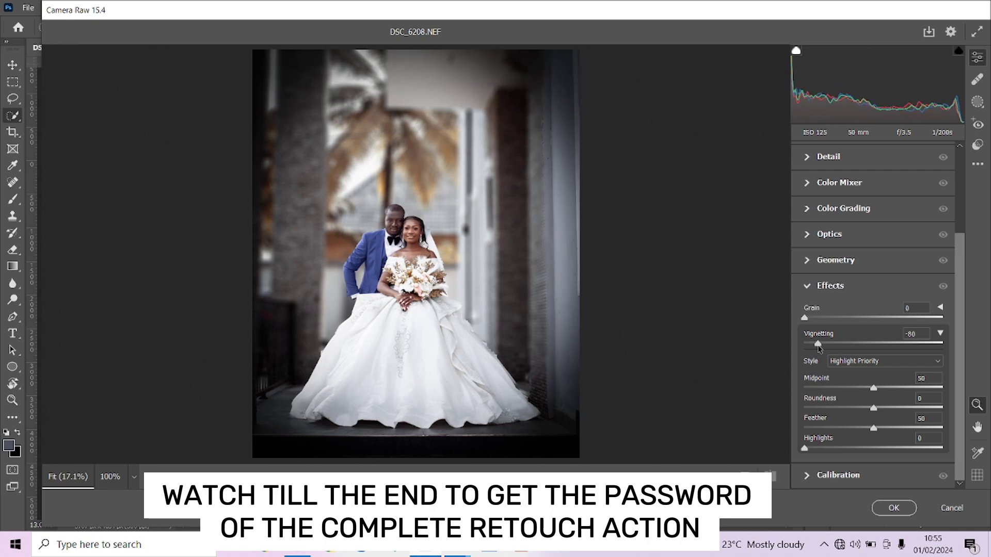
left_click_drag(856, 388, 868, 389)
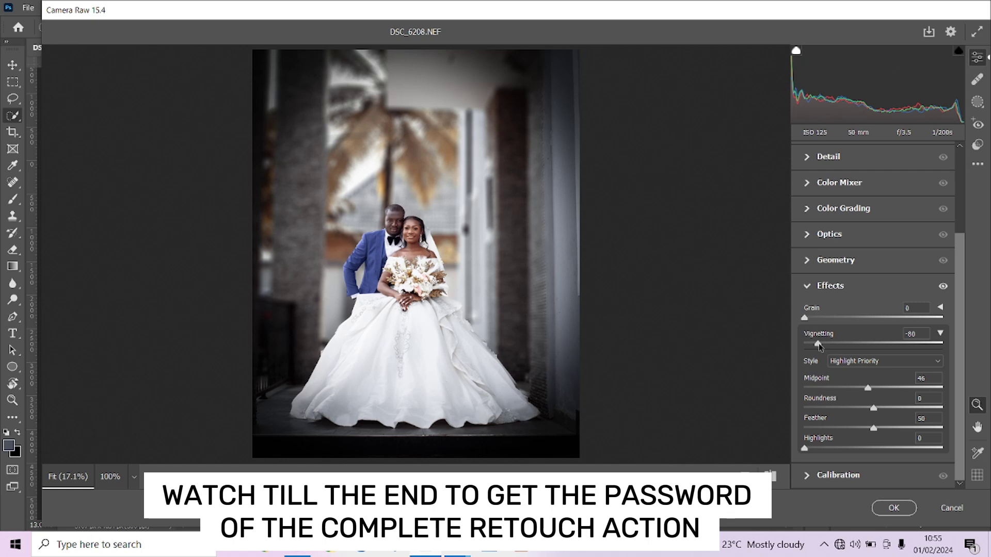
left_click_drag(818, 344, 826, 346)
- Set Camera Raw Highlights to -71, Vibrance to +28 and Temperature to +4, and apply the filter
scroll(830, 248, "up", 2)
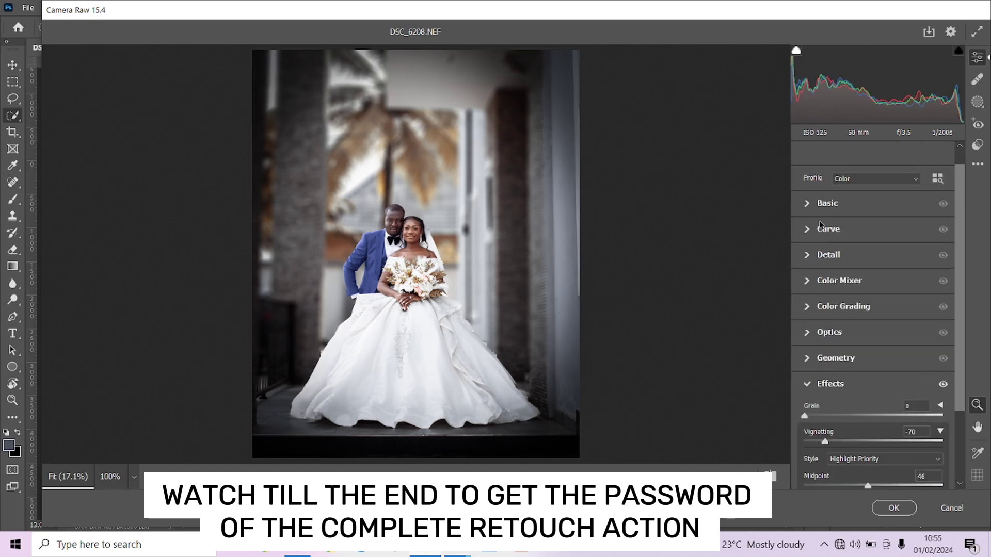
left_click(818, 204)
left_click(822, 298)
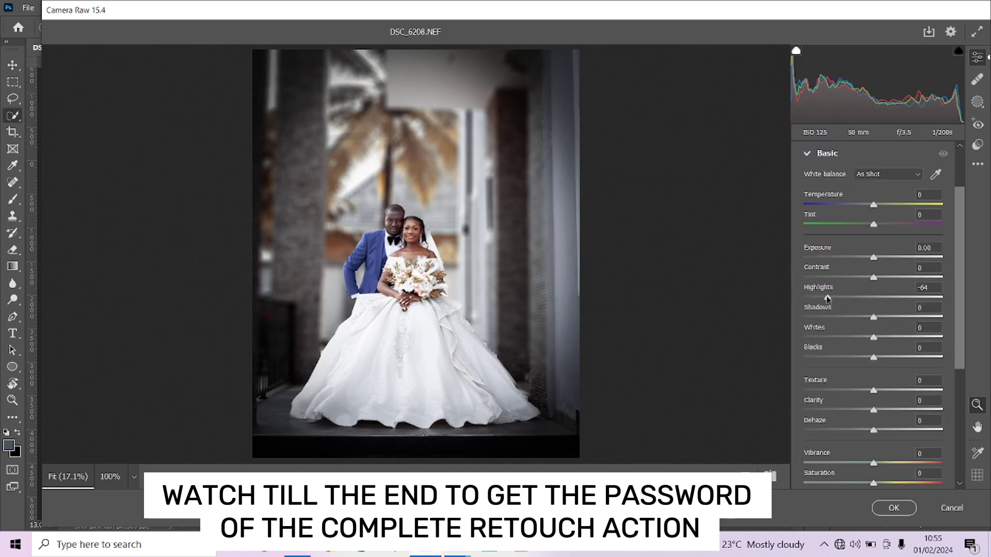
mouse_move(822, 298)
left_mouse_down()
mouse_move(809, 299)
mouse_move(820, 303)
mouse_move(806, 310)
mouse_move(825, 300)
left_mouse_up()
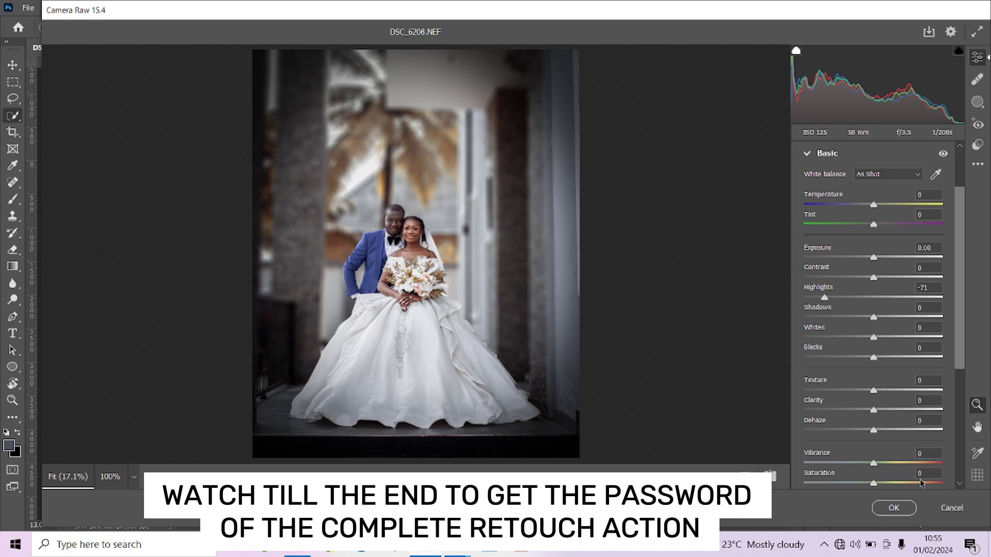
left_click_drag(891, 463, 895, 464)
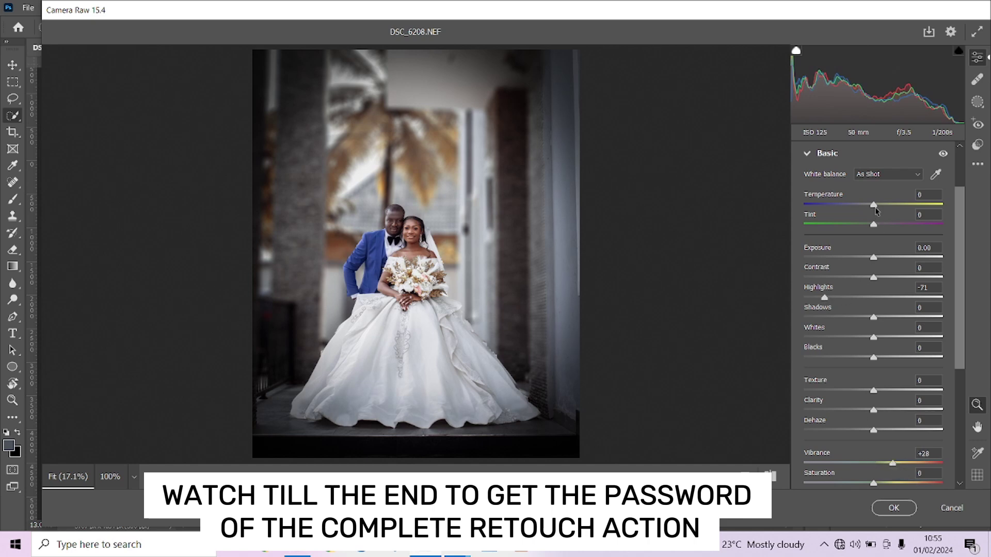
left_click_drag(872, 205, 876, 210)
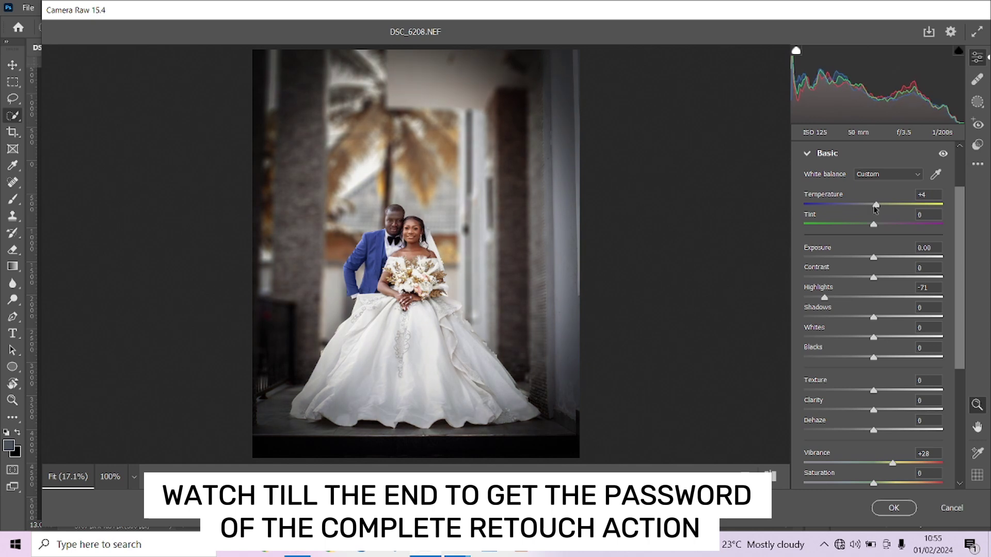
left_click(906, 509)
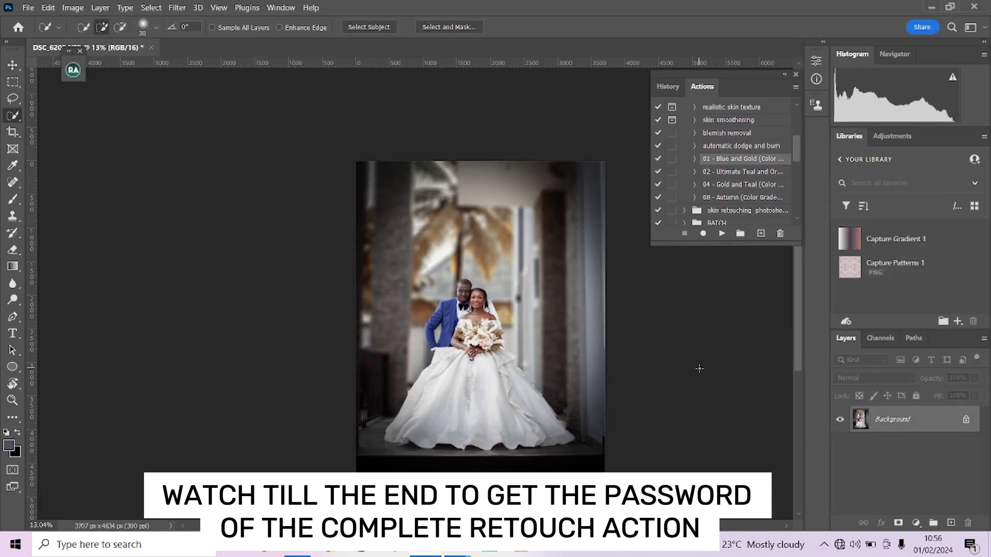
key("ctrl+m")
left_click(407, 216)
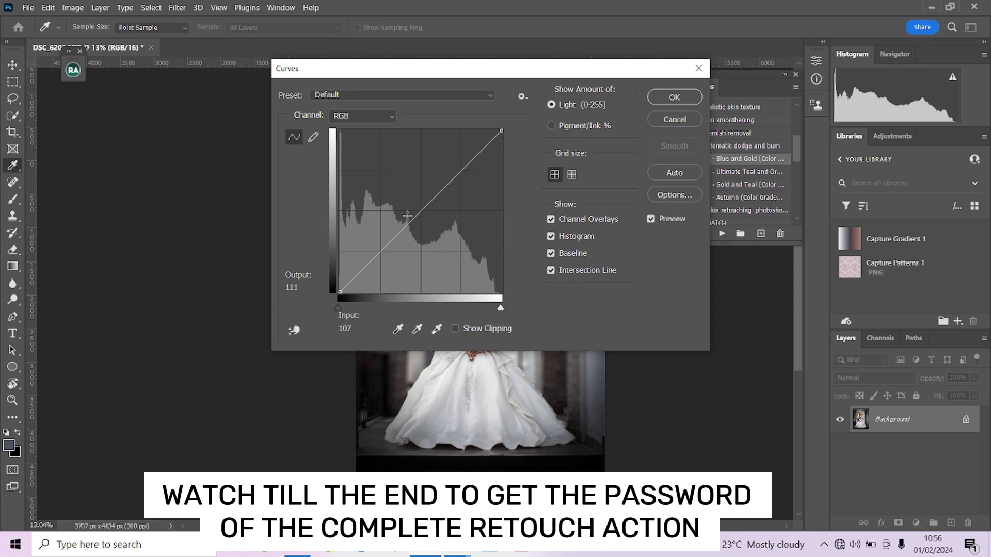
left_click(673, 98)
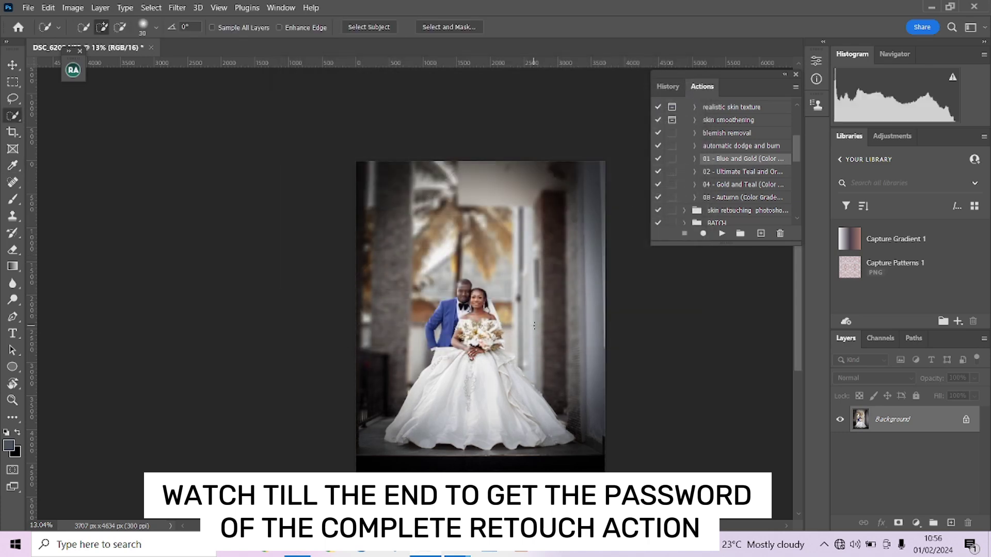
- Add a Color Lookup adjustment layer above the Background and load the 2Strip.look 3D LUT
scroll(502, 325, "up", 3)
scroll(504, 328, "down", 1)
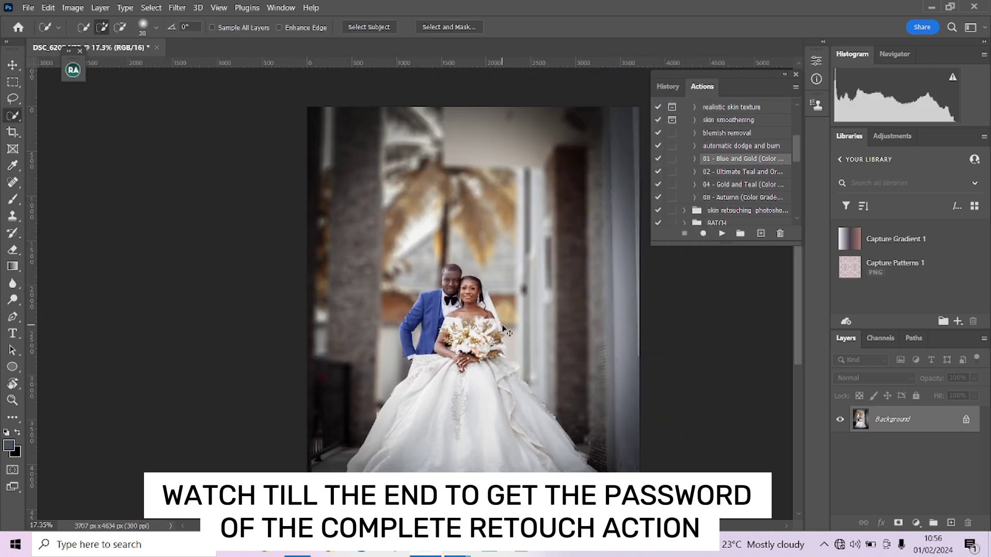
left_click(916, 523)
left_click(918, 456)
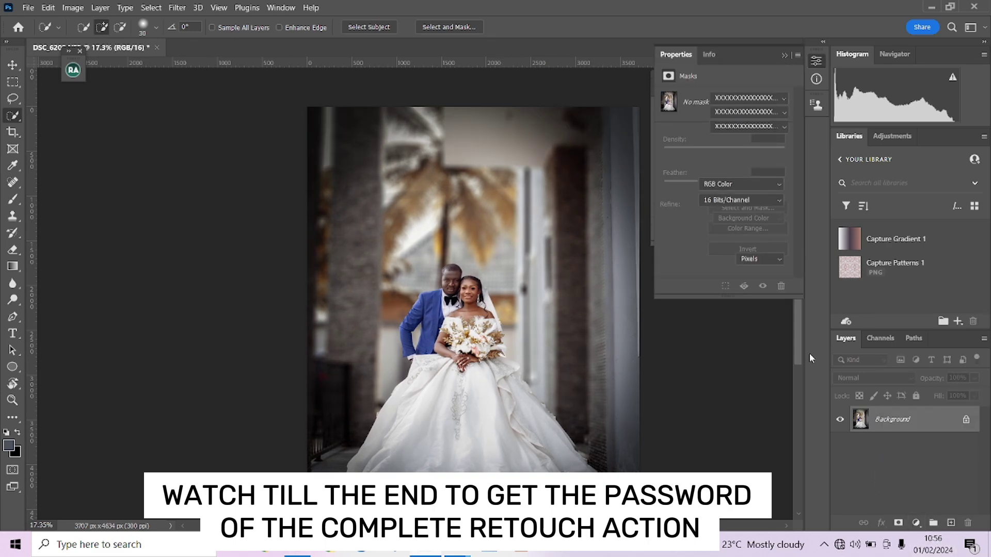
left_click(753, 99)
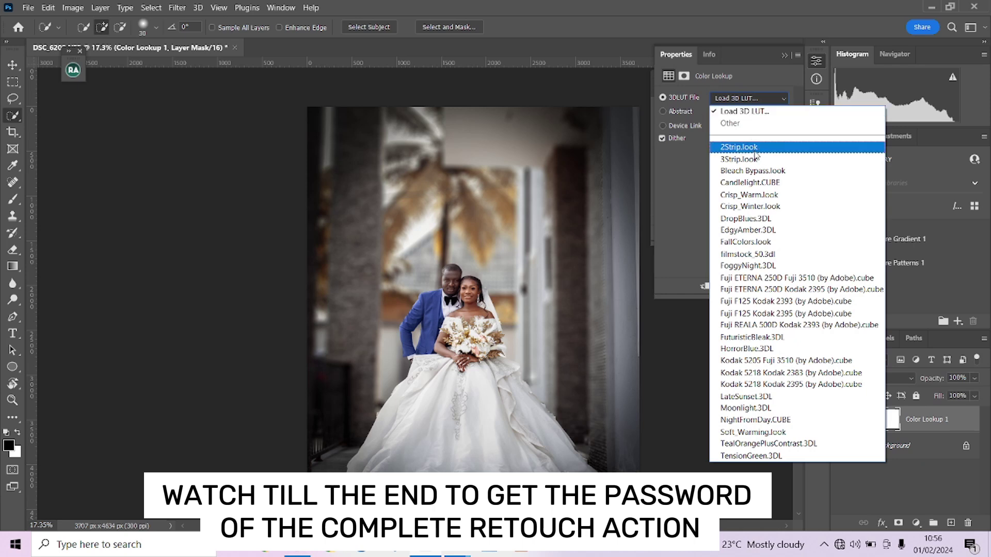
left_click(754, 148)
- Try the successive 3D LUTs on the Color Lookup layer and settle on Fuji F125 Kodak 2395
key("Down")
key("Down")
key("Down")
key("Down")
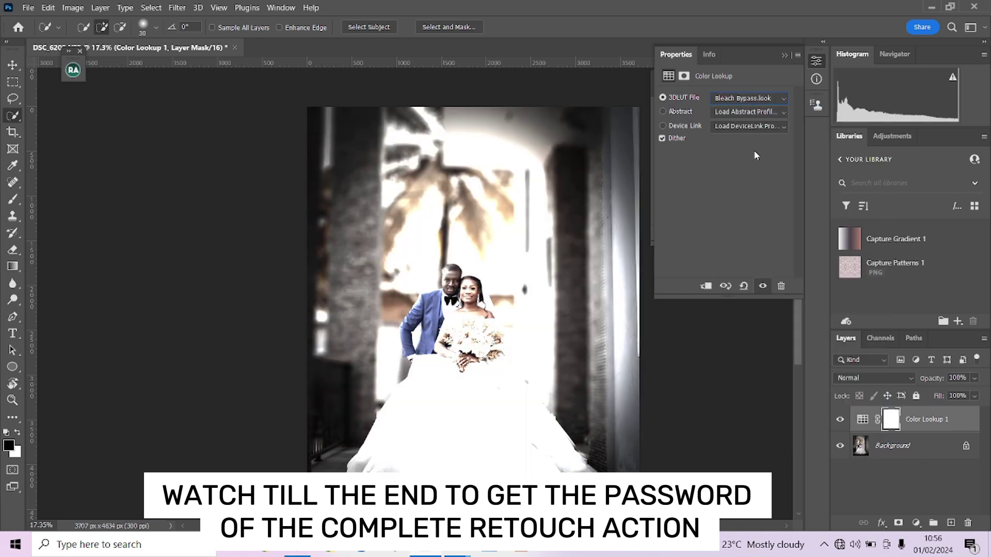
key("Down")
key("Down")
key("Down")
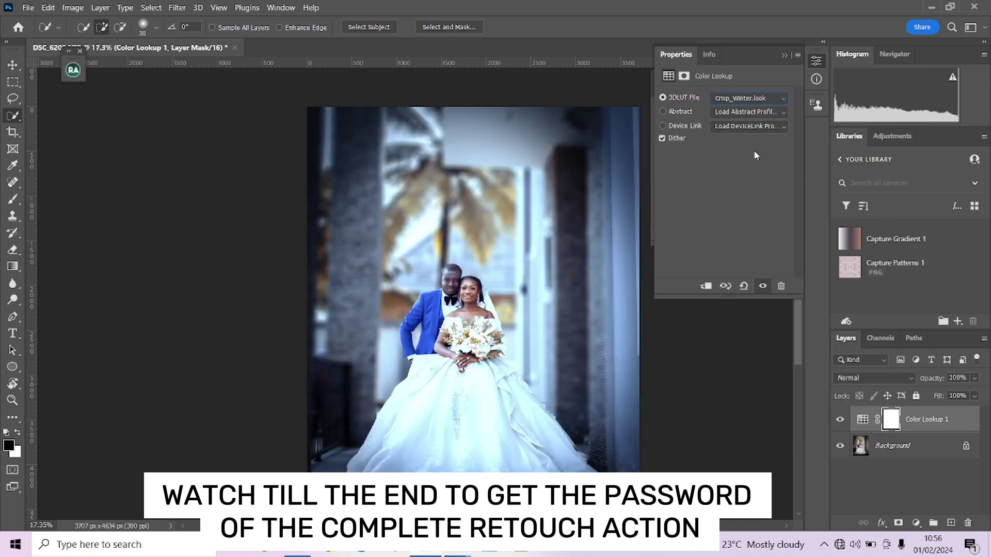
key("Down")
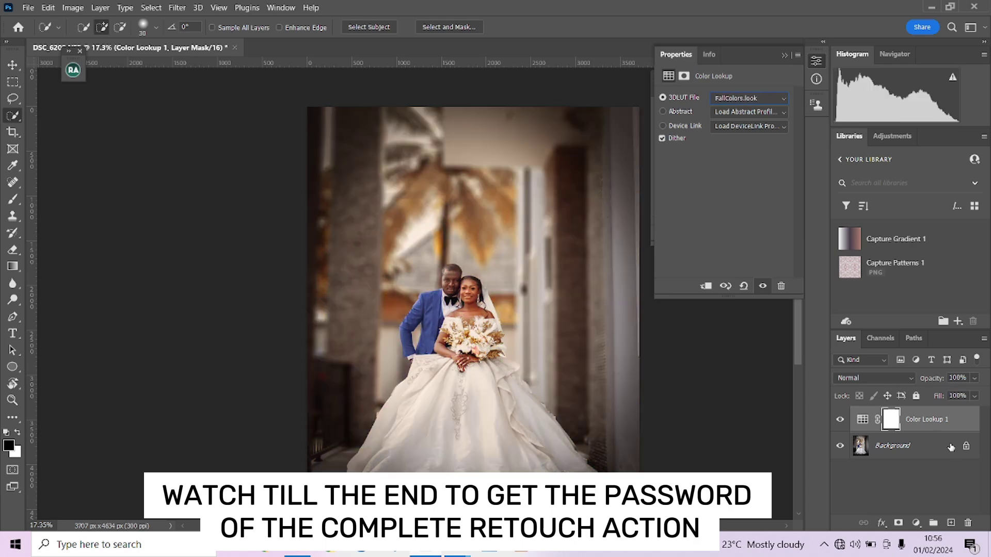
key("Down")
key("Down")
key("Down")
key("Down")
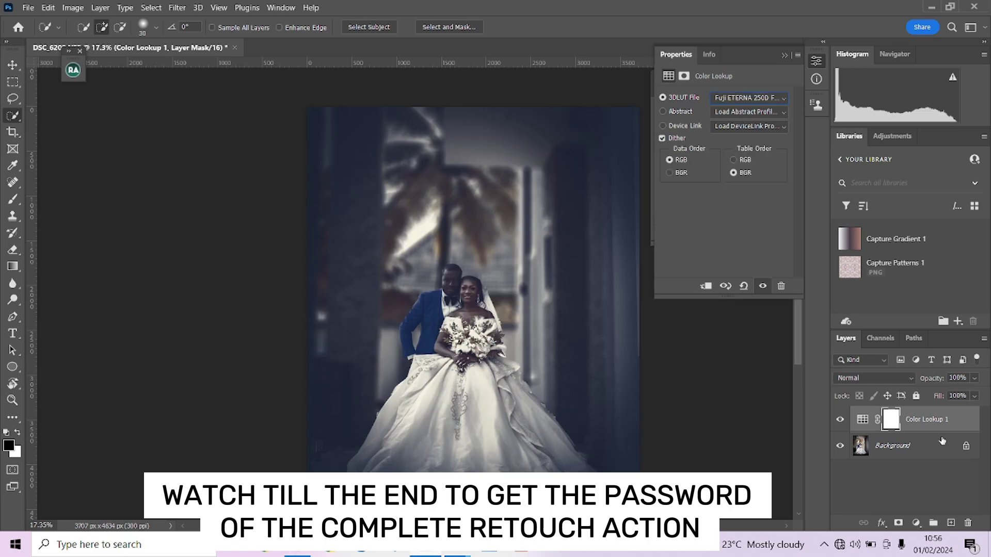
key("Down")
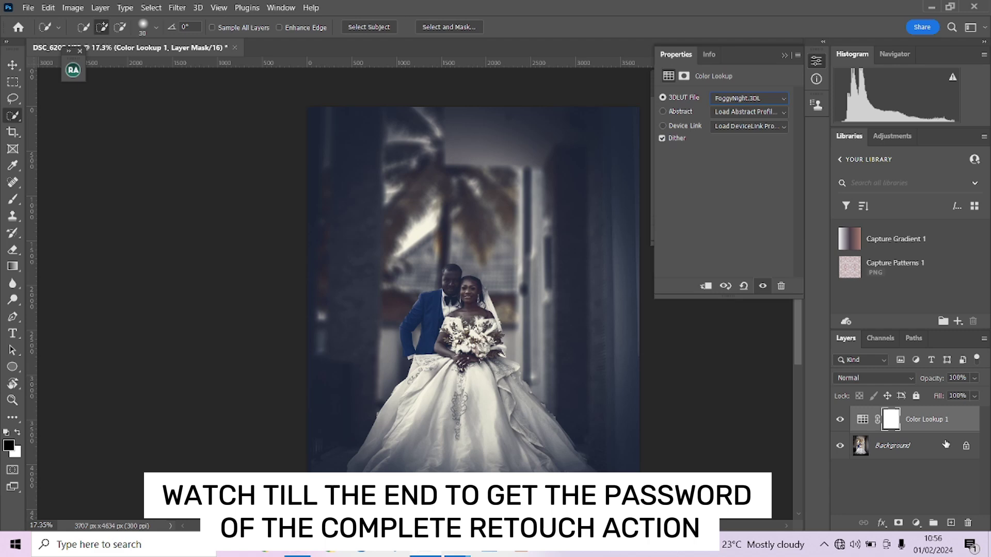
key("Up")
key("Down")
key("Down")
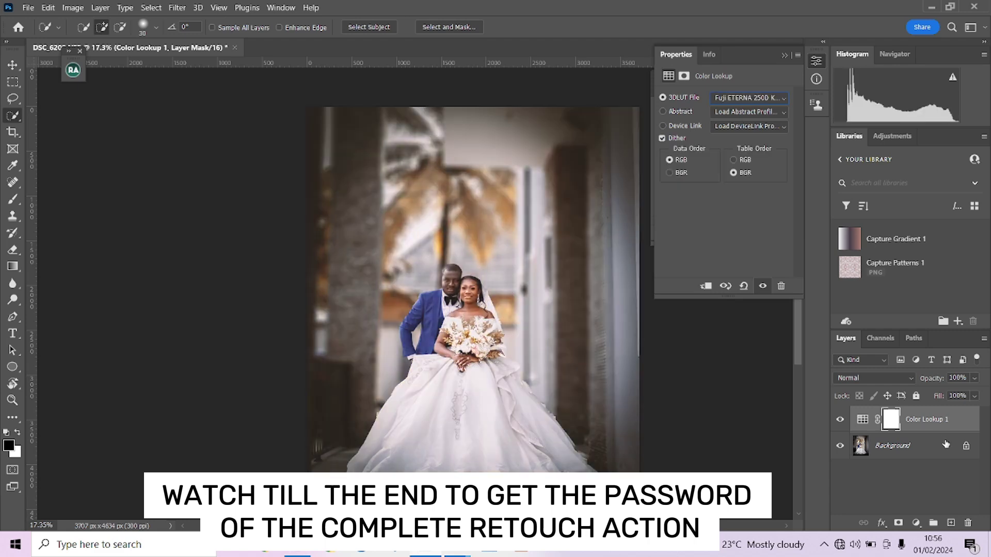
key("Down")
key("Down")
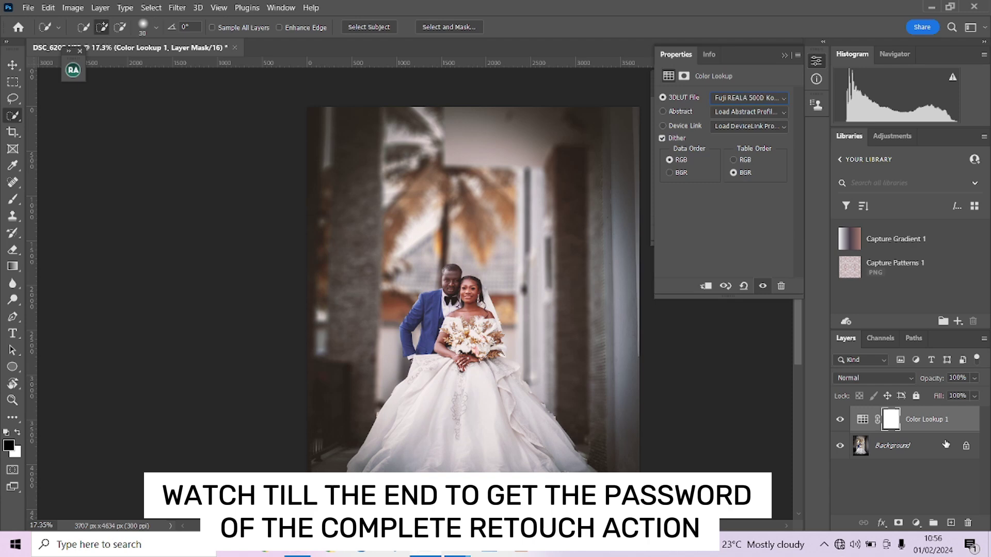
key("Up")
- Set the Color Lookup layer's opacity to 42% and compare the portrait with and without it
left_click(974, 380)
left_click_drag(970, 395, 949, 398)
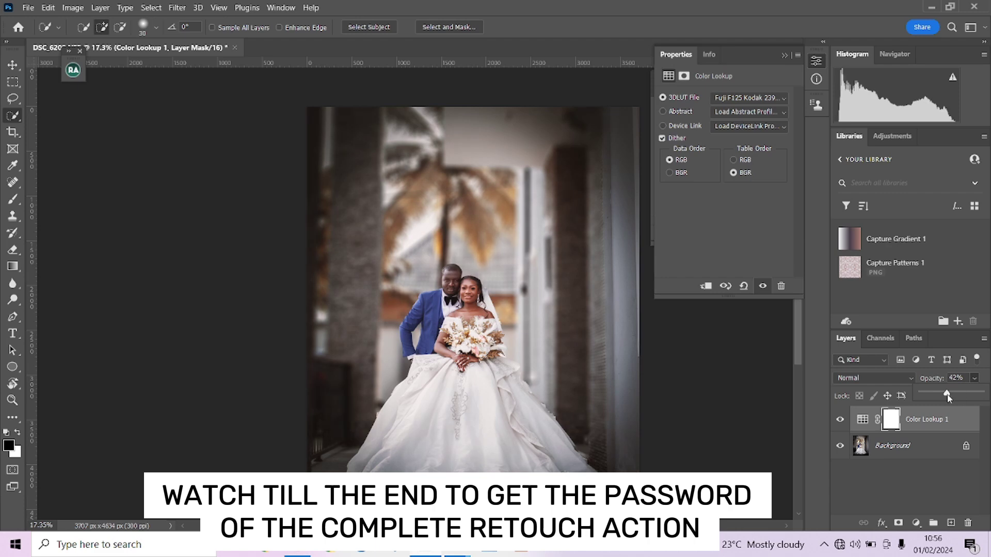
left_click(840, 420)
left_click(840, 420)
left_click_drag(694, 47, 761, 149)
left_click(795, 115)
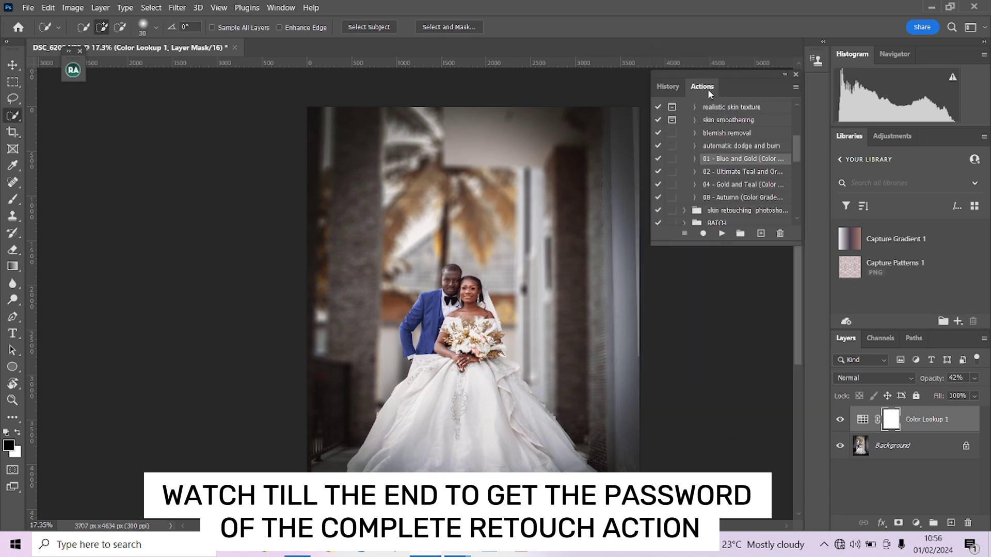
- Compare the originally opened DSC_6208.NEF photo with the latest edit through the document history
left_click(668, 86)
scroll(711, 154, "up", 10)
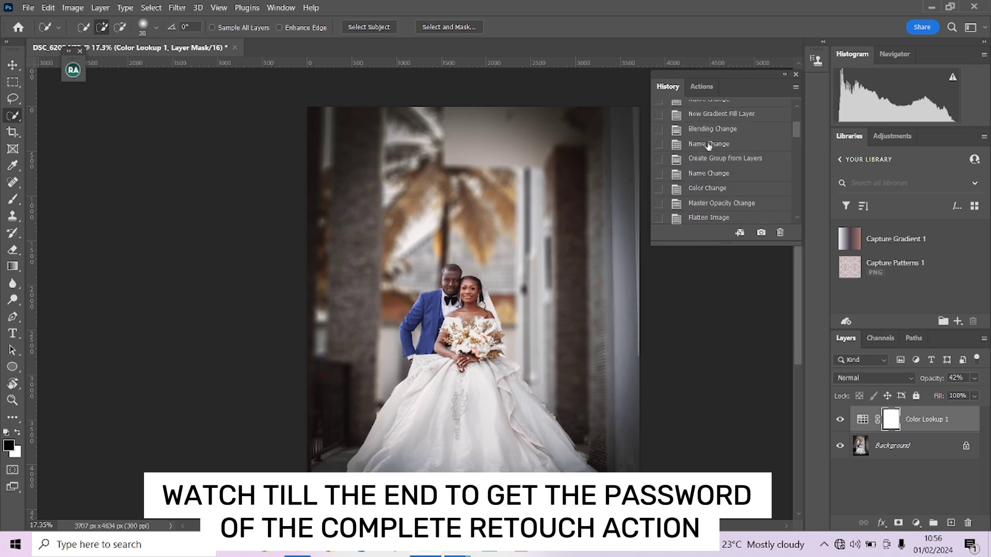
left_click(736, 113)
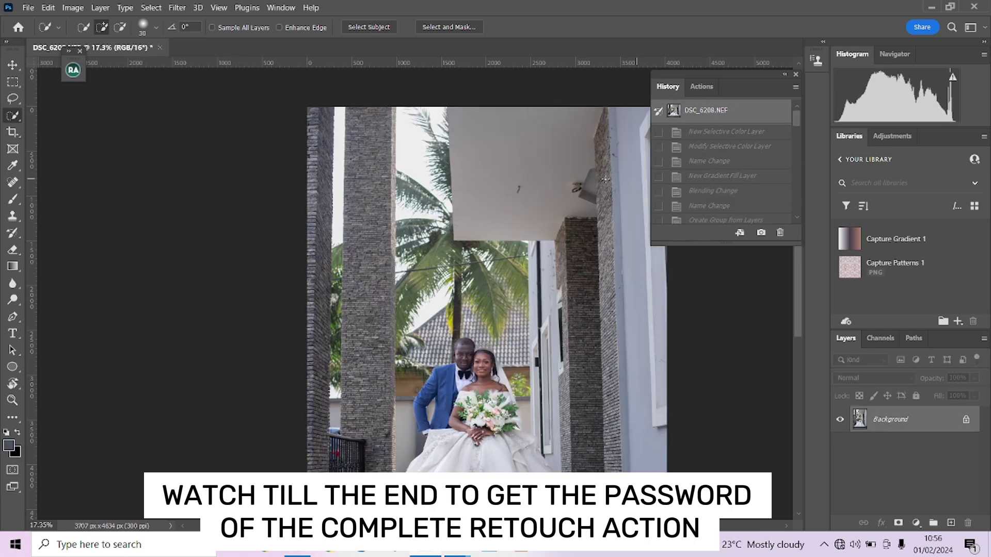
scroll(532, 195, "down", 5)
scroll(759, 188, "down", 3)
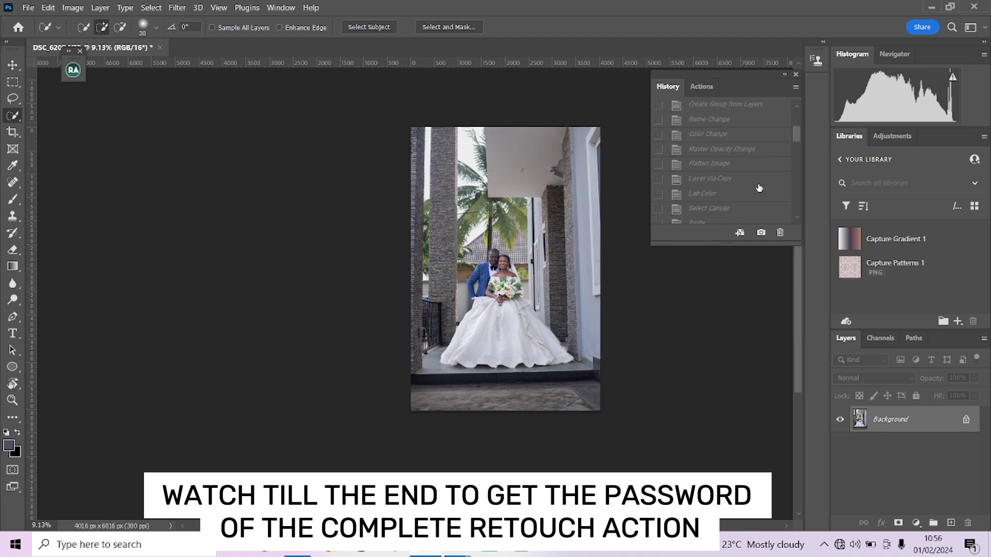
scroll(756, 196, "down", 8)
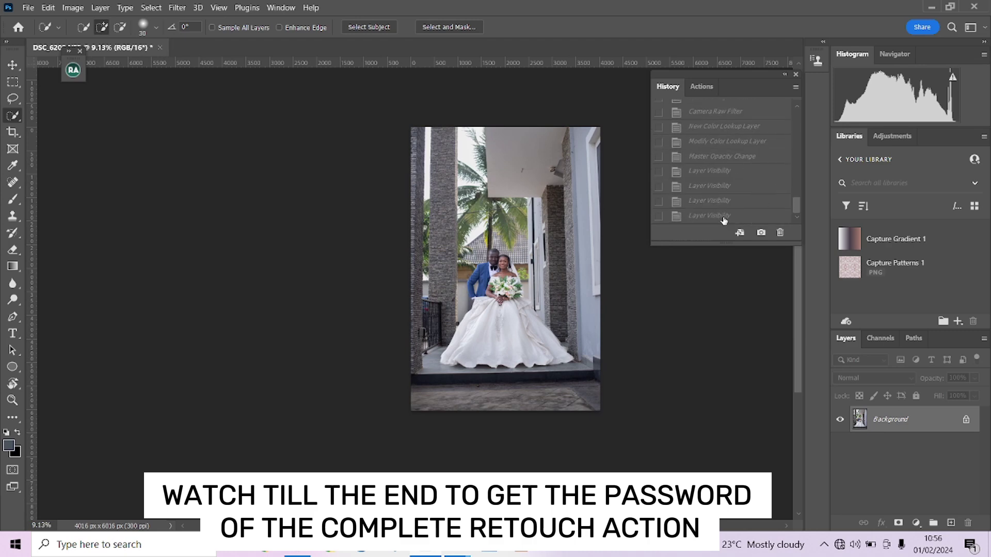
left_click(725, 216)
scroll(471, 343, "up", 3)
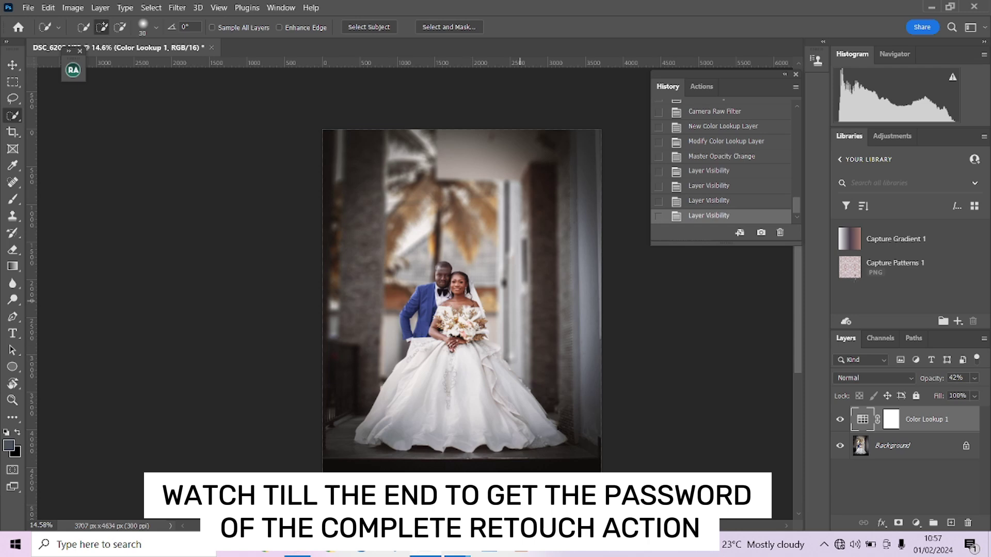
- Flatten the image and outline the pale ceiling slab above the couple with the Polygonal Lasso
right_click(896, 452)
left_click(901, 411)
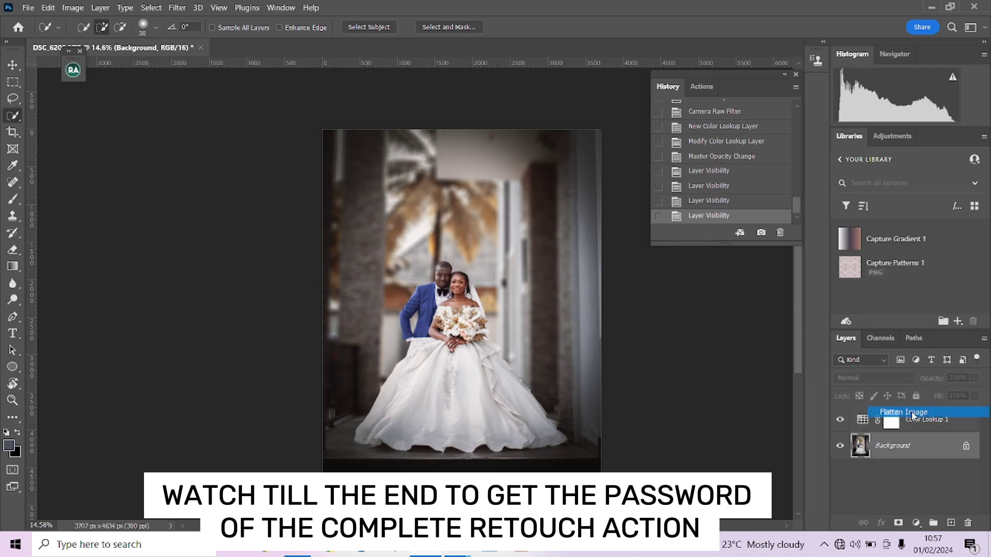
left_click(13, 98)
left_click(61, 110)
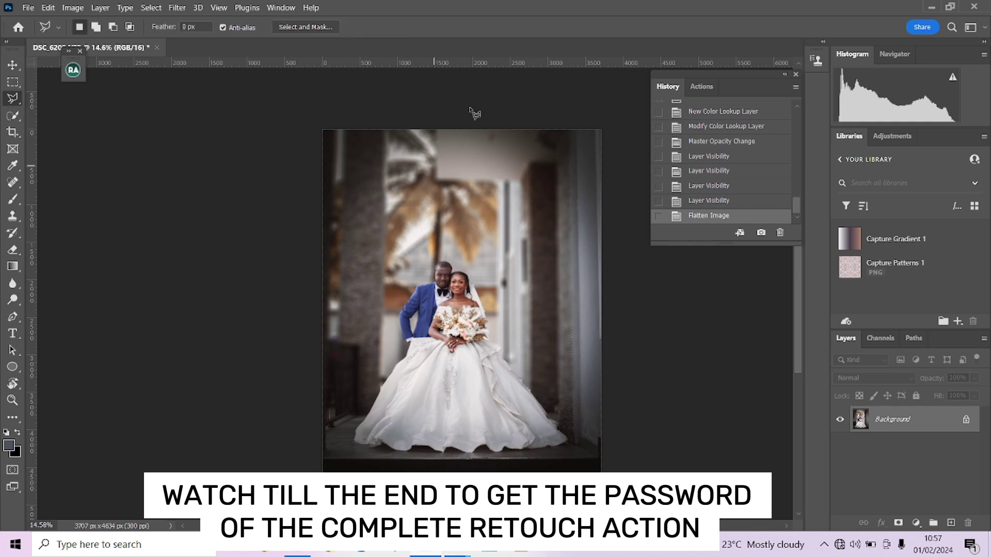
left_click(518, 182)
left_click(561, 96)
left_click(422, 122)
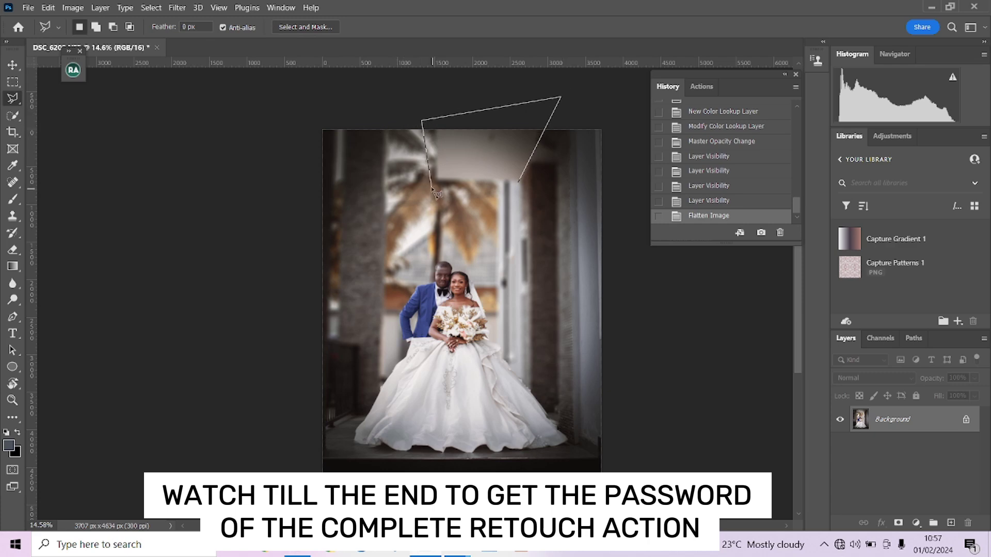
left_click(433, 201)
double_click(510, 192)
- Replace the outlined ceiling slab with a Content-Aware fill using Color Adaptation, Normal mode and 100% opacity, and clear the selection
right_click(510, 193)
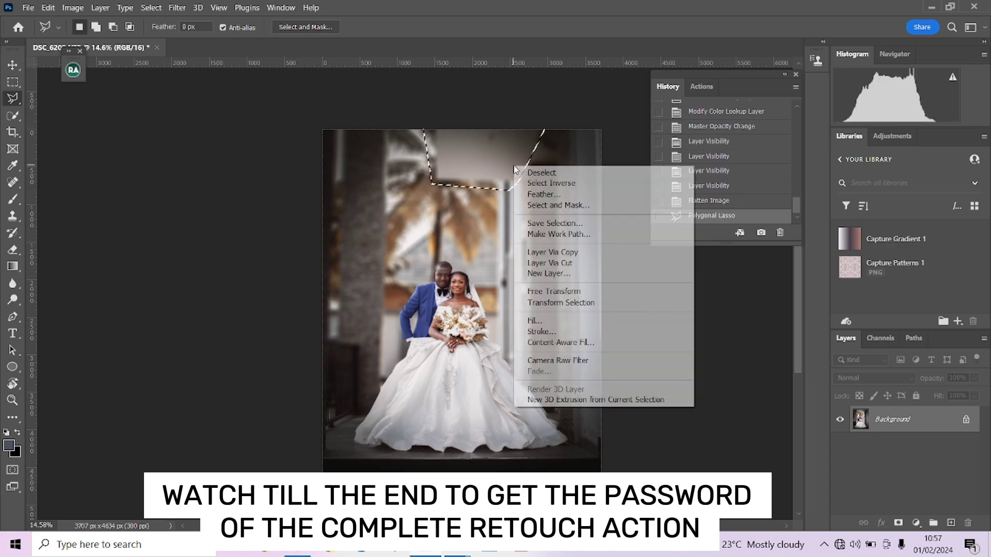
left_click(532, 317)
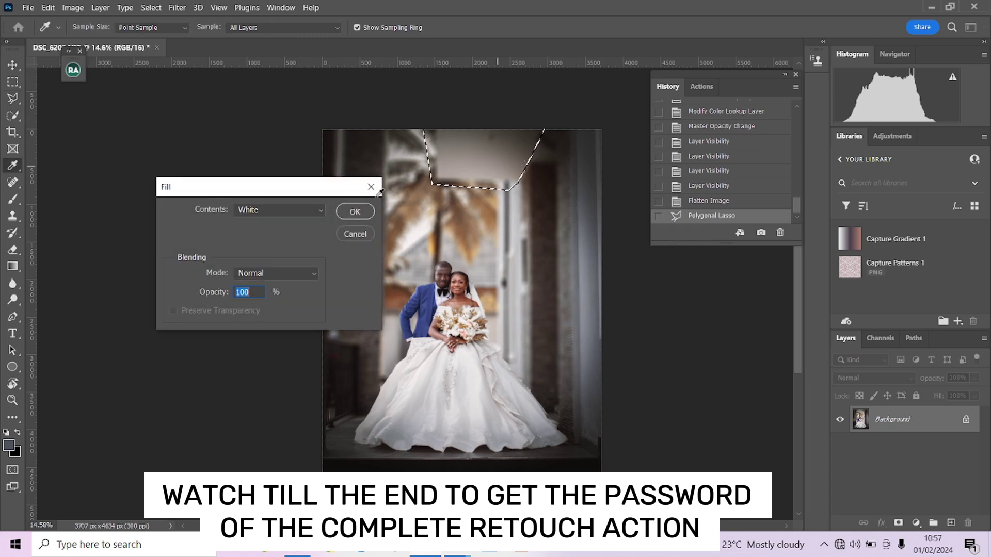
left_click(281, 210)
left_click(284, 269)
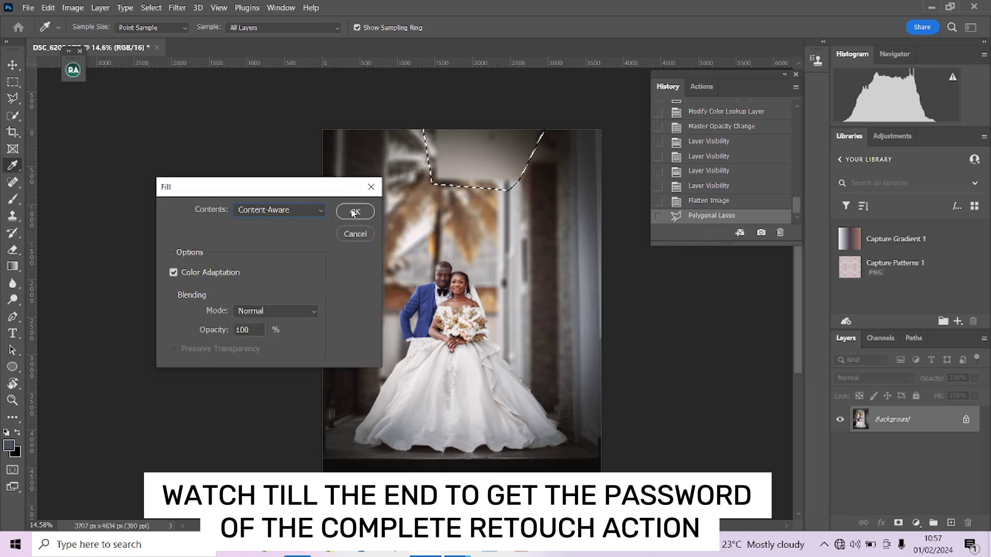
left_click(355, 212)
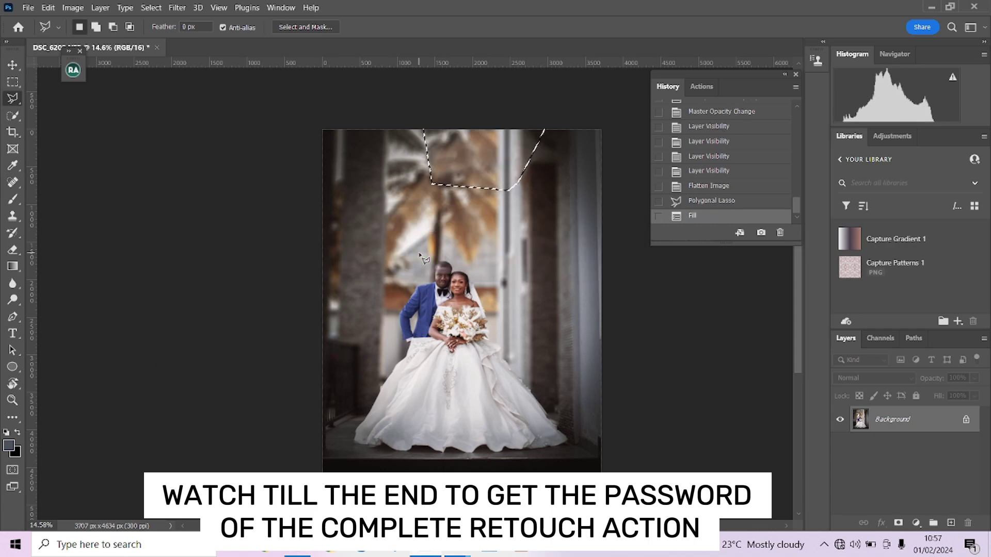
key("ctrl+d")
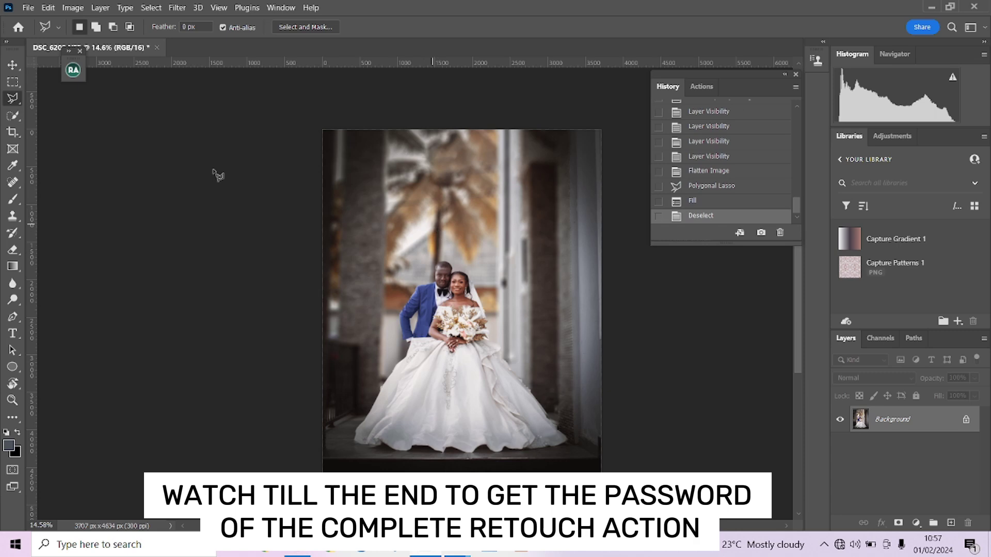
- Select the filled palm-frond area above the couple with Quick Selection, trimming it away from their heads, the pillar edge and the upper corner
left_click(14, 116)
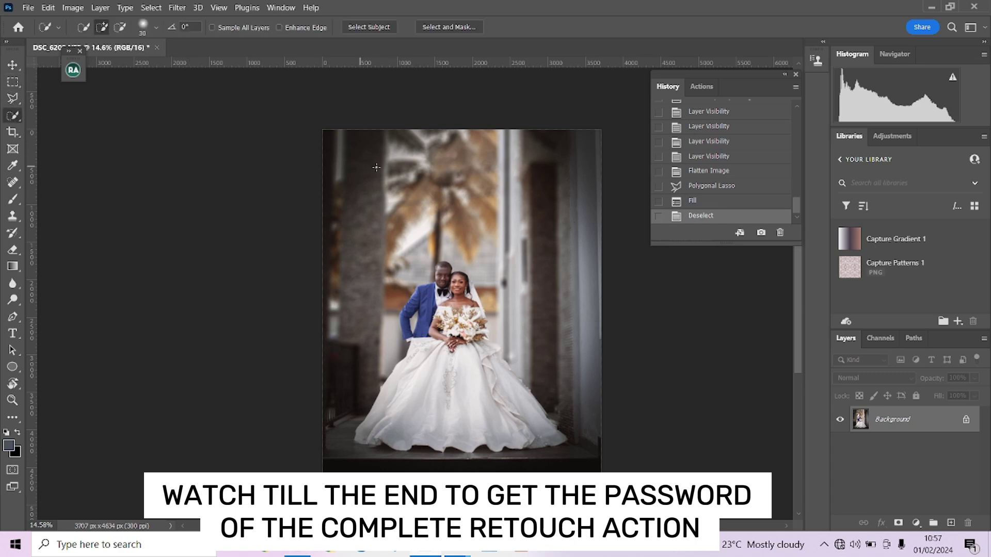
left_click_drag(427, 165, 488, 162)
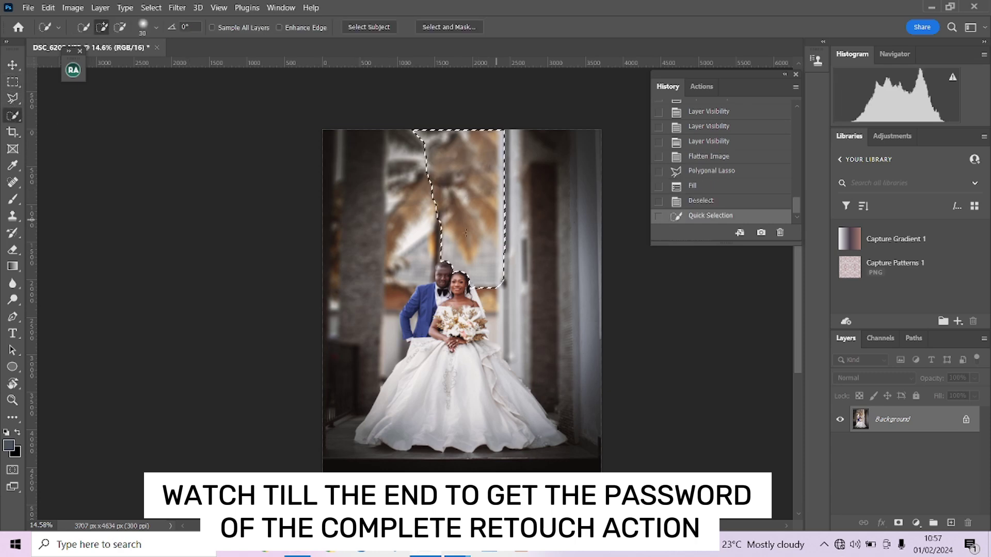
mouse_move(443, 240)
left_mouse_down()
mouse_move(488, 279)
mouse_move(482, 291)
left_mouse_up()
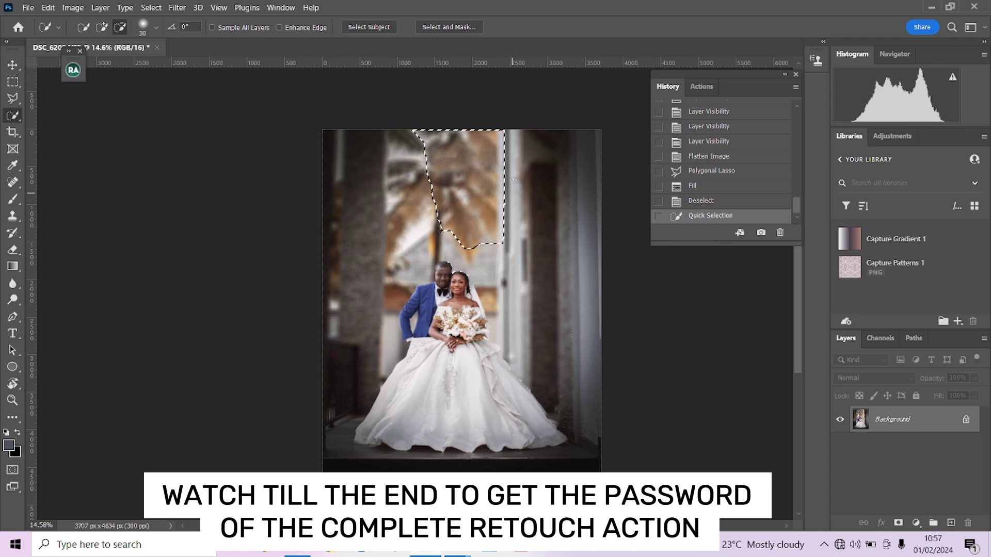
mouse_move(503, 227)
left_mouse_down()
mouse_move(486, 232)
mouse_move(501, 132)
mouse_move(493, 194)
left_mouse_up()
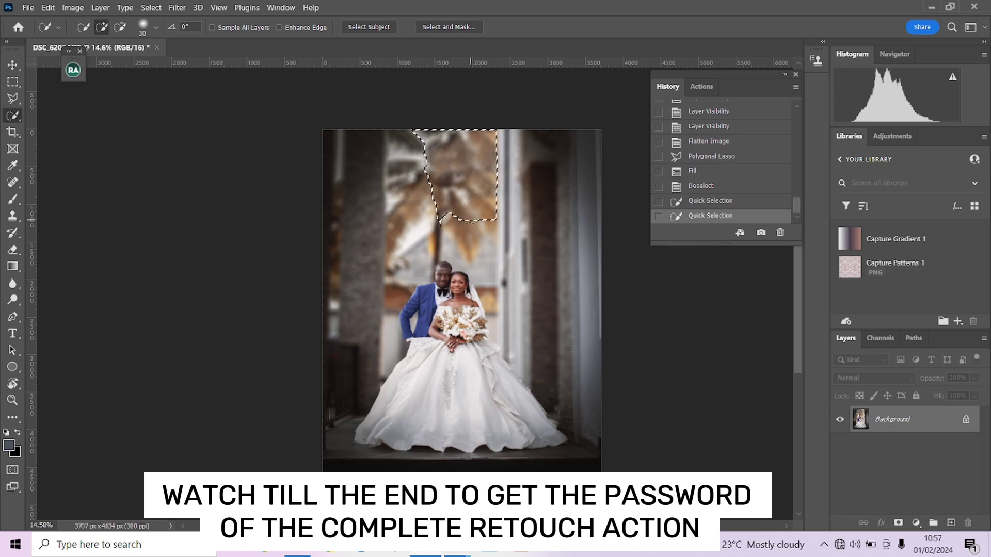
left_click_drag(422, 135, 437, 135)
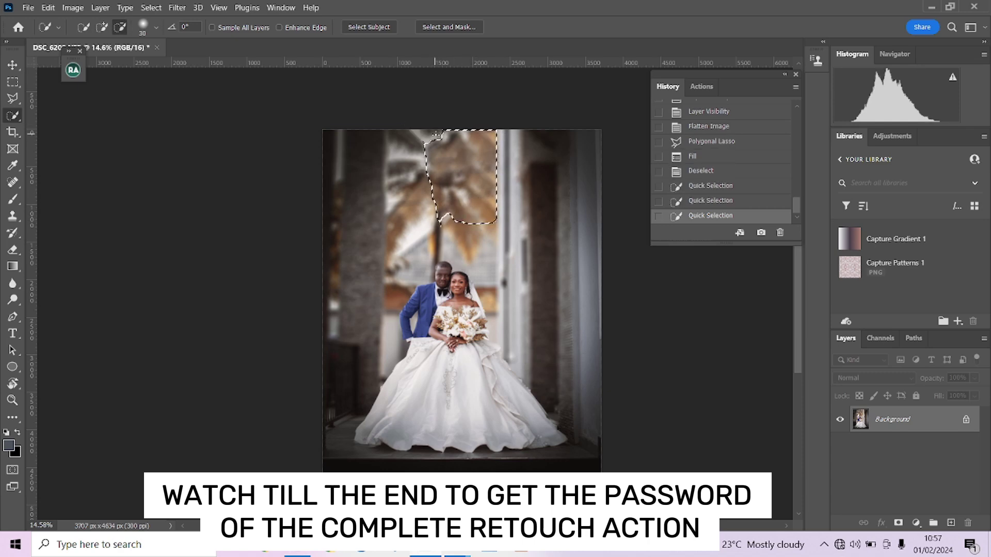
- Feather the palm-frond selection by 11 pixels
right_click(454, 189)
left_click(516, 210)
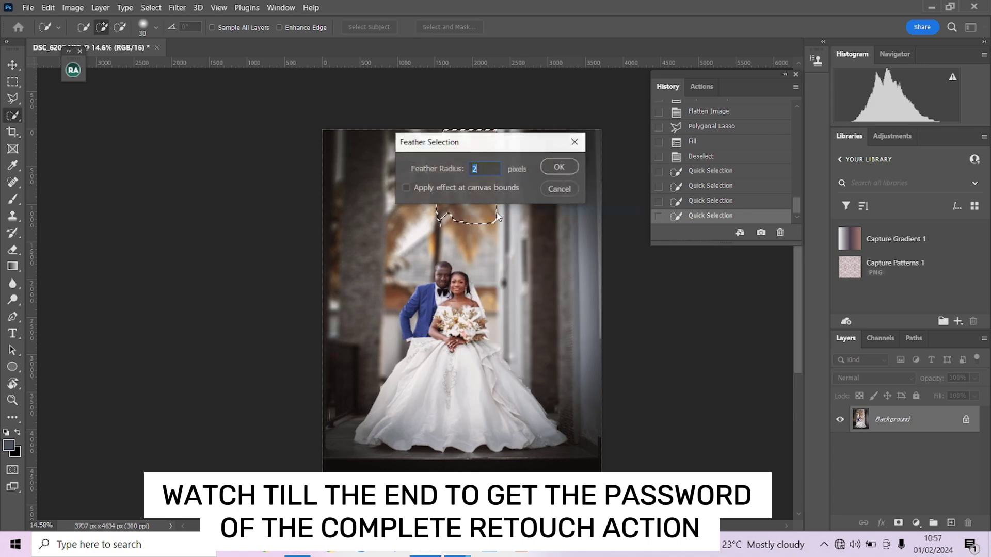
type("11")
left_click(560, 167)
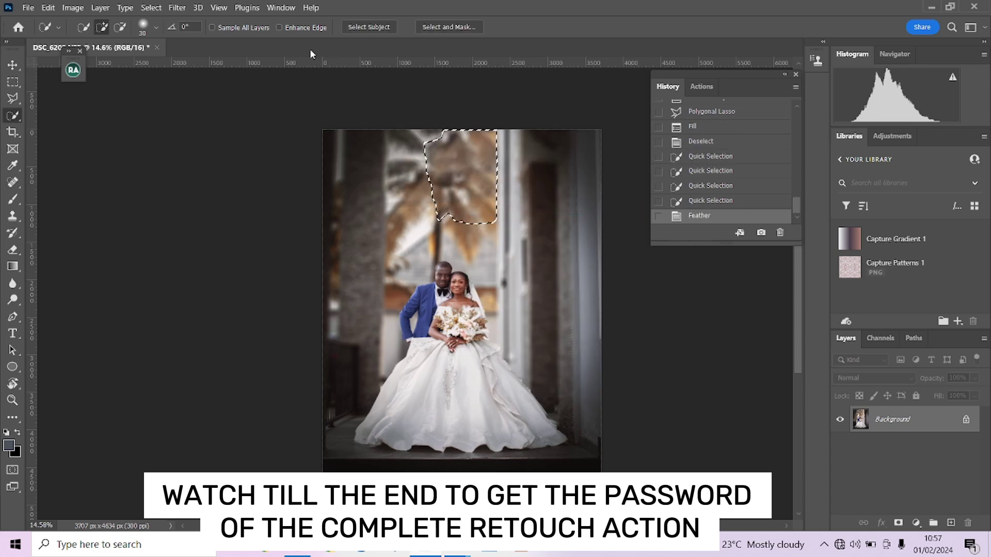
- Soften the selected palm fronds with a stronger Gaussian Blur and clear the selection
left_click(180, 9)
mouse_move(222, 161)
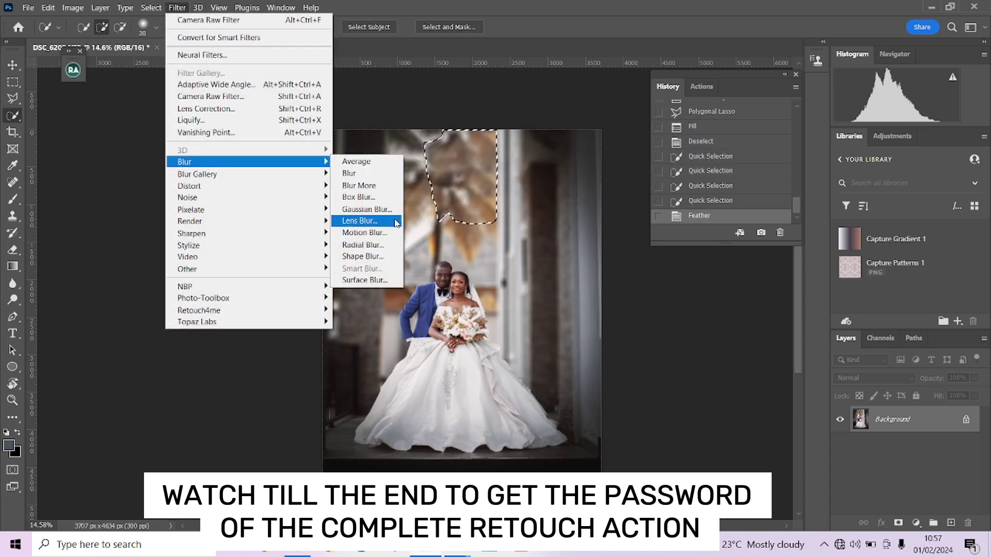
left_click(366, 208)
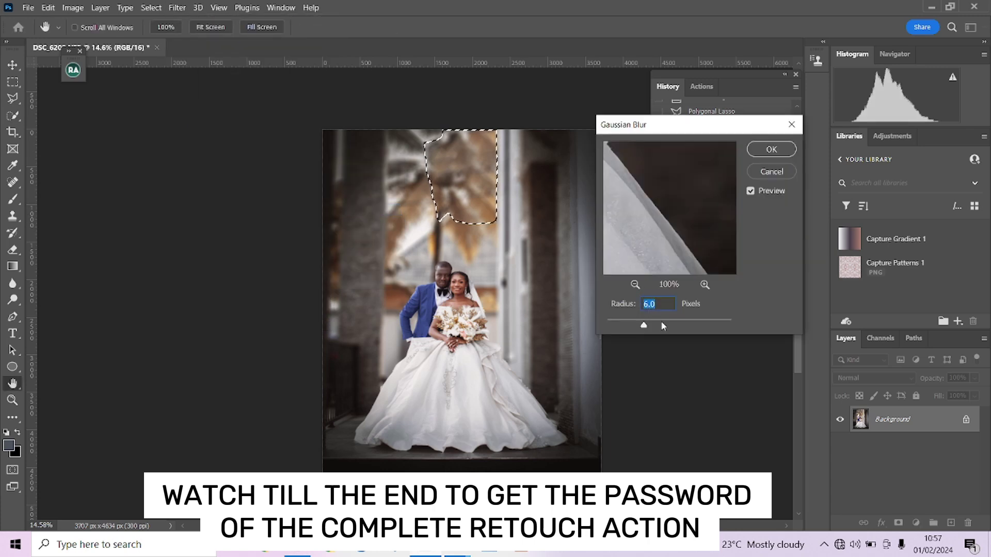
mouse_move(657, 326)
left_mouse_down()
mouse_move(691, 324)
mouse_move(657, 326)
left_mouse_up()
left_click(771, 149)
key("ctrl+d")
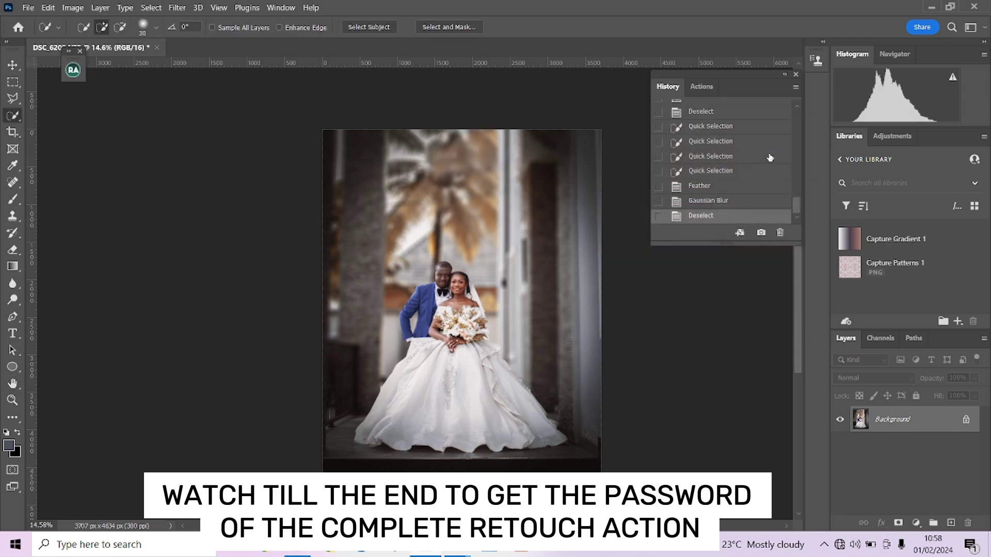
- Compare the originally opened photo with the finished retouch through the document history, ending on the latest state
scroll(522, 268, "down", 2)
scroll(728, 145, "up", 20)
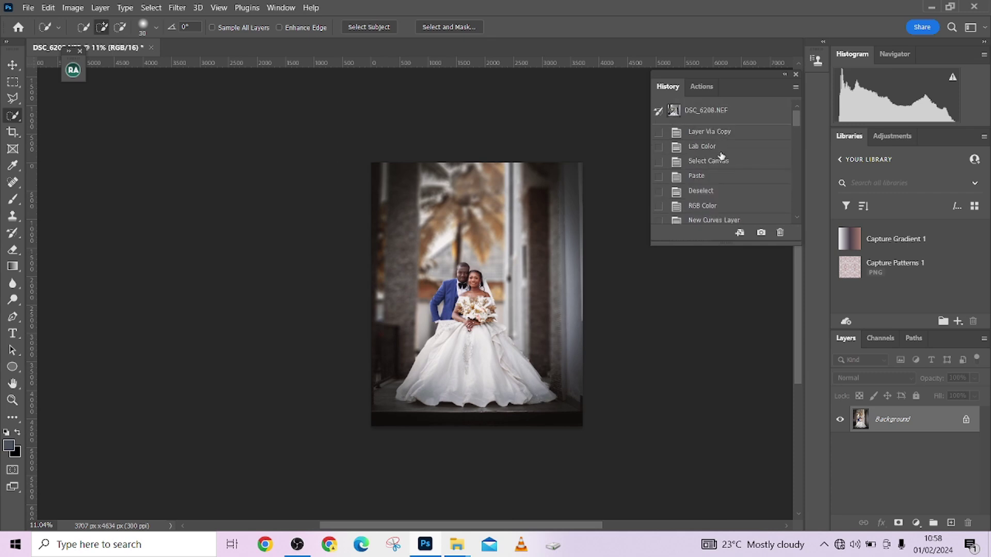
left_click(740, 115)
scroll(752, 152, "down", 15)
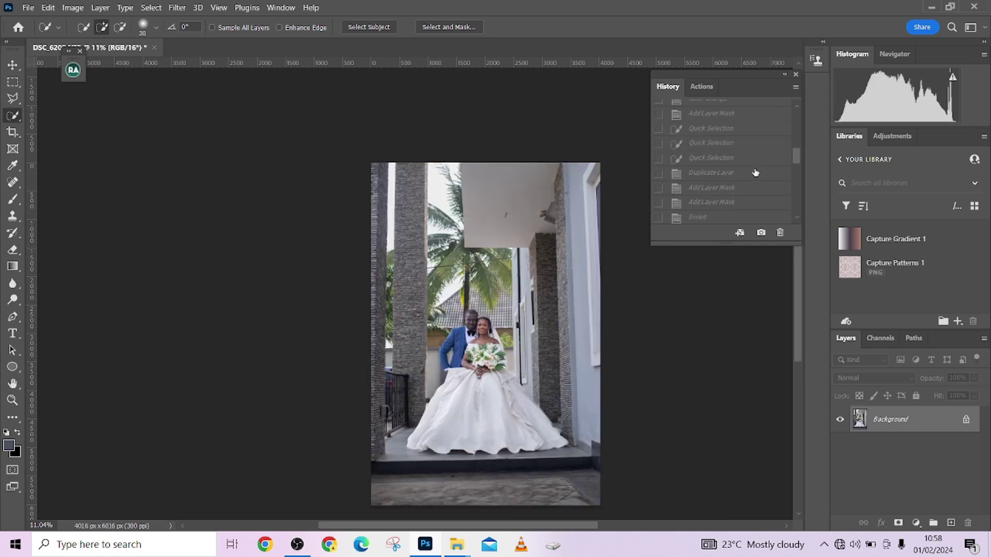
left_click(731, 221)
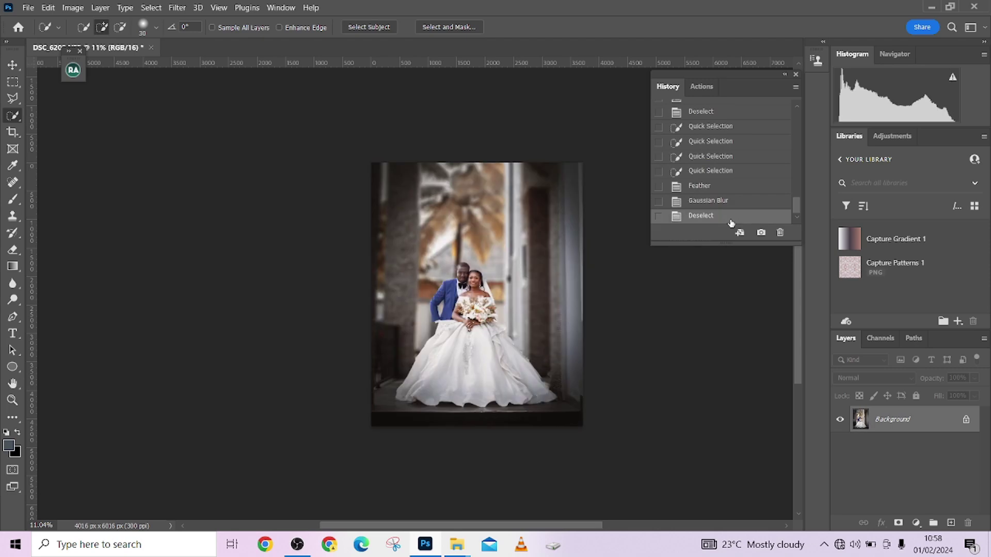